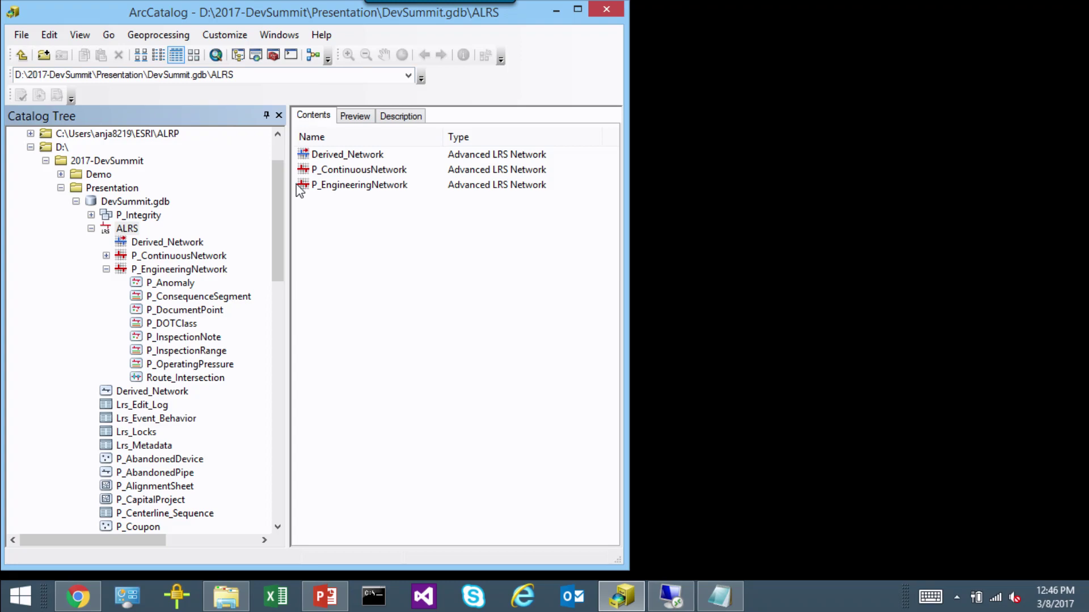
Step: Switch from ArcCatalog to the remote desktop session and view the Linear Referencing capability's REST URL in the Service Editor
click(136, 233)
click(556, 10)
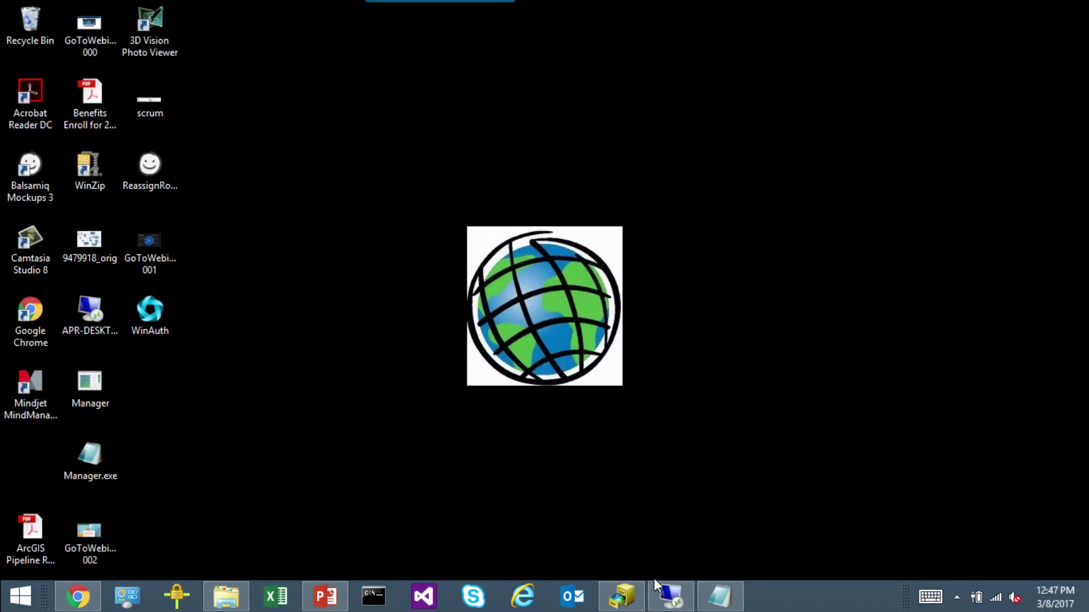
click(671, 596)
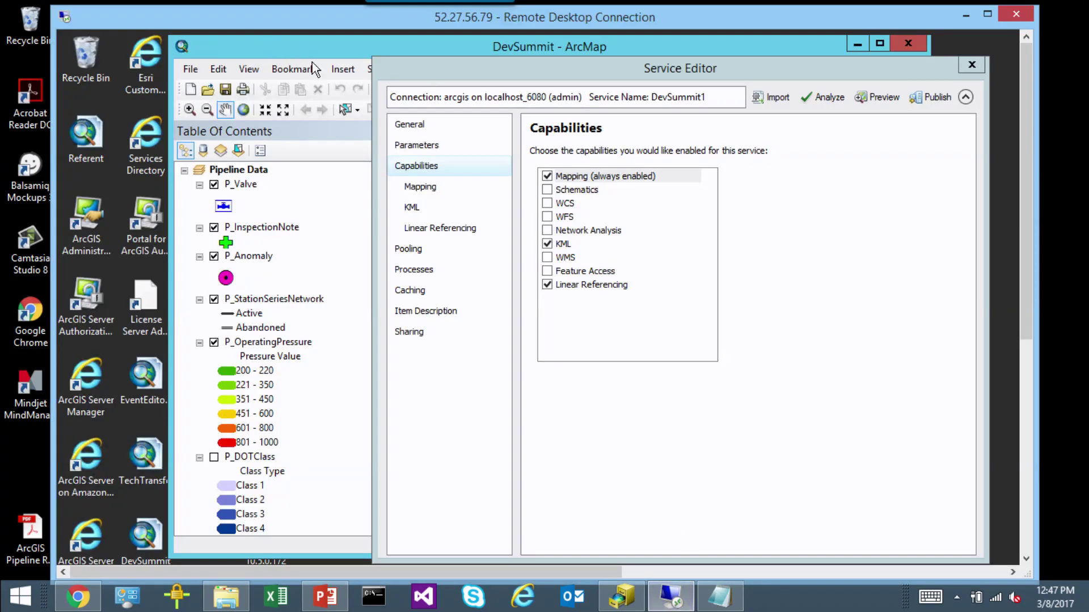
drag(407, 73, 437, 67)
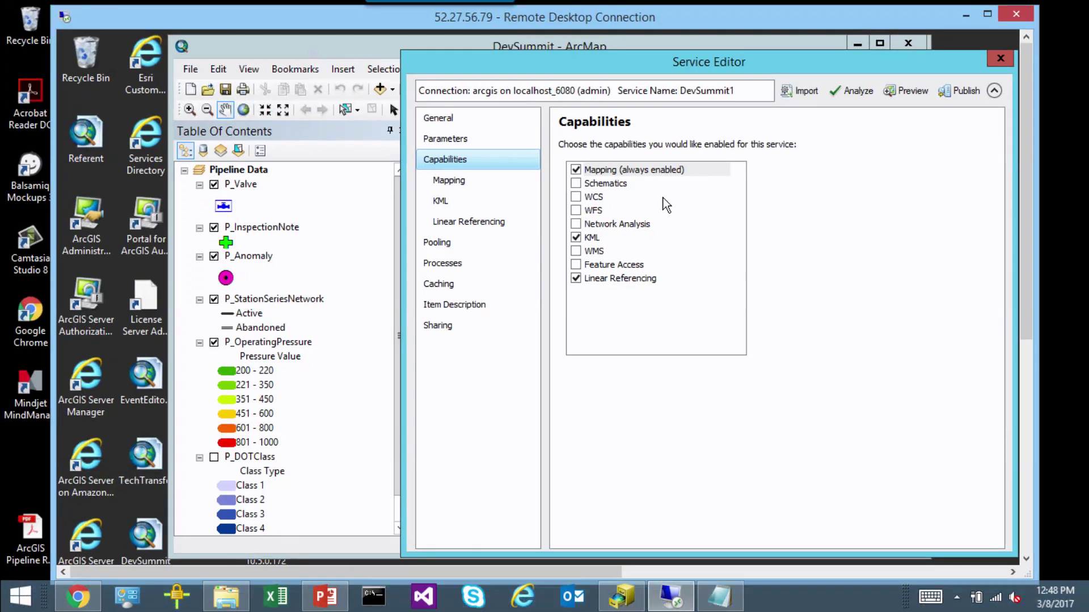
click(481, 223)
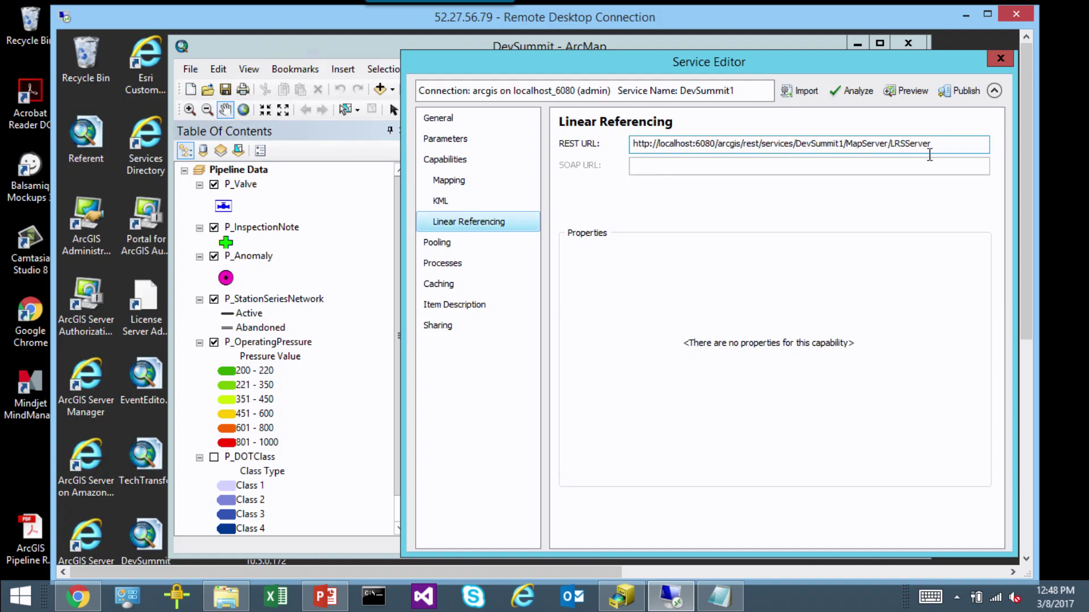
click(947, 148)
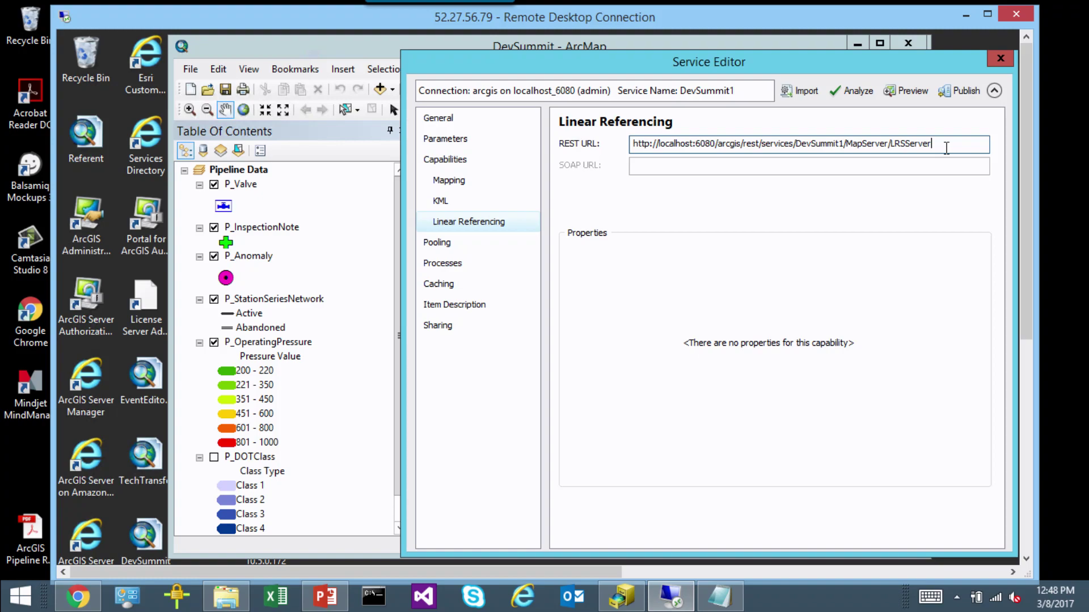
Step: Switch to Chrome and review the DevSum MapServer page's layers and supported extensions in the REST services directory
click(964, 17)
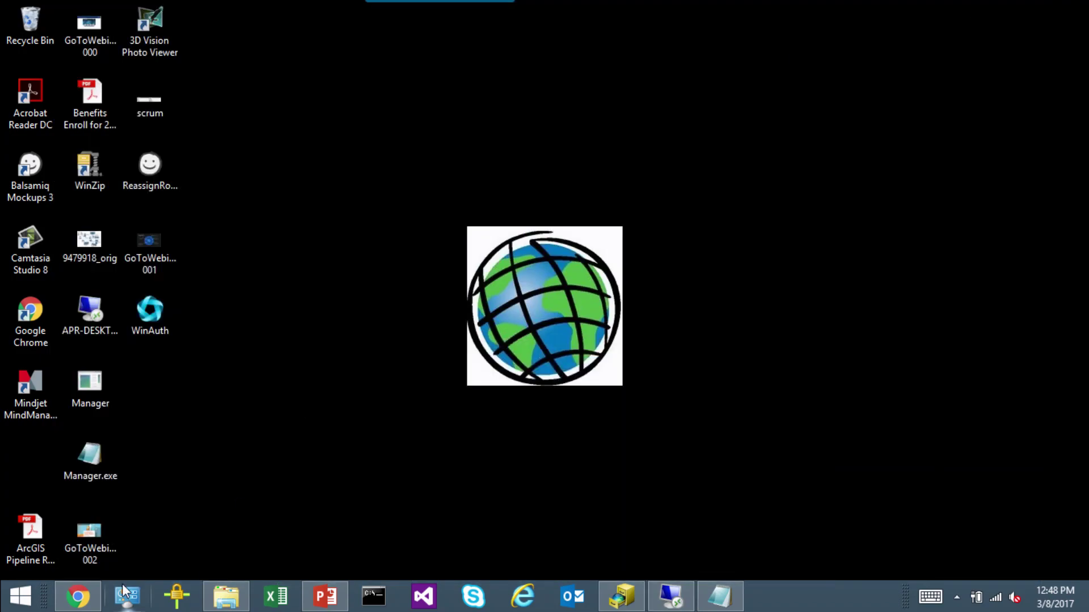
click(78, 598)
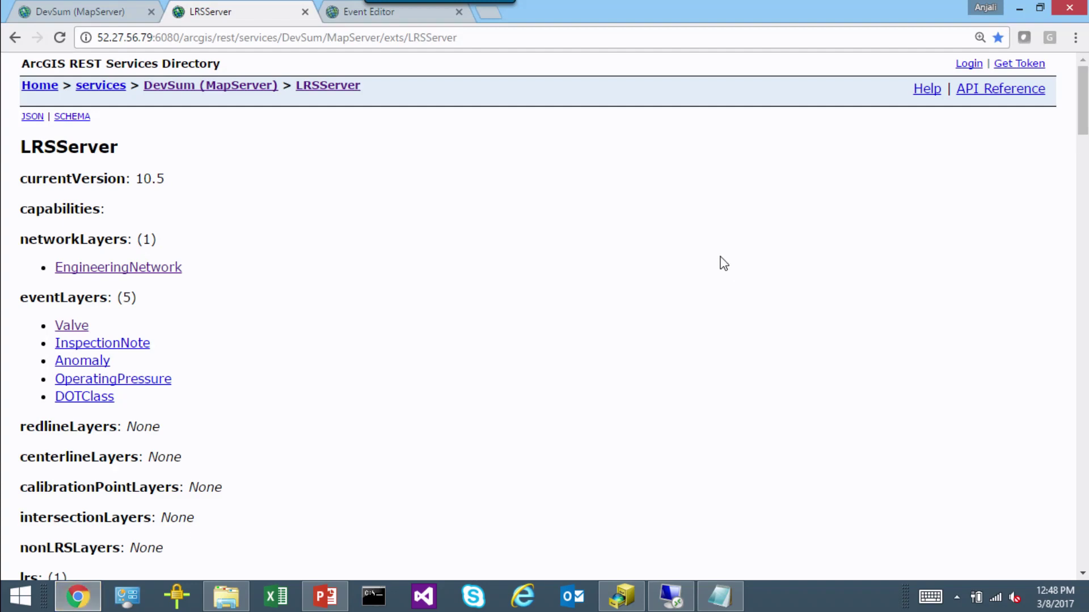
click(46, 12)
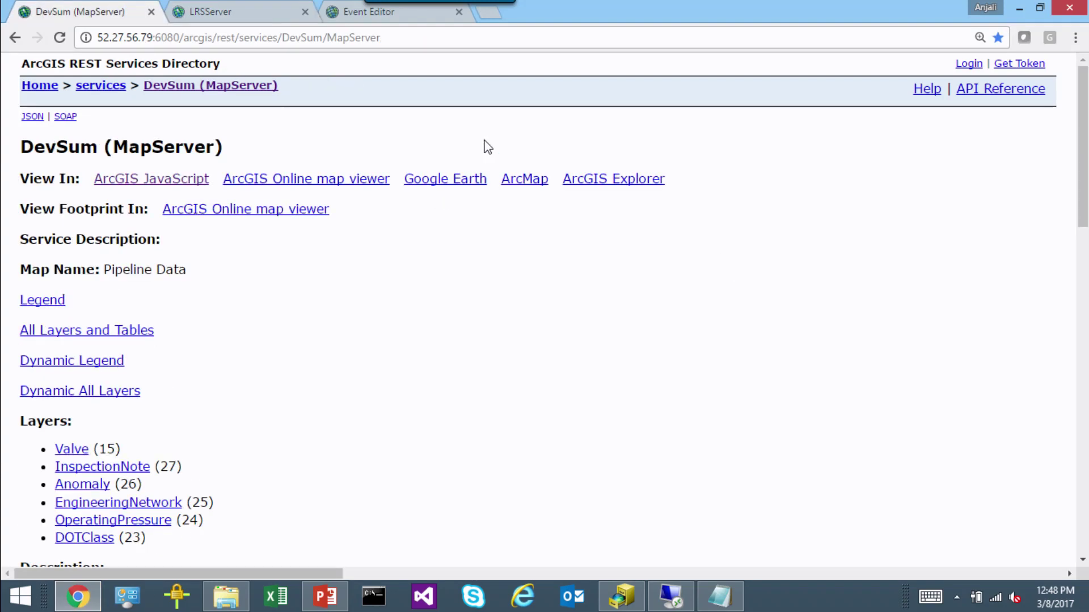
scroll(397, 289, down, 3)
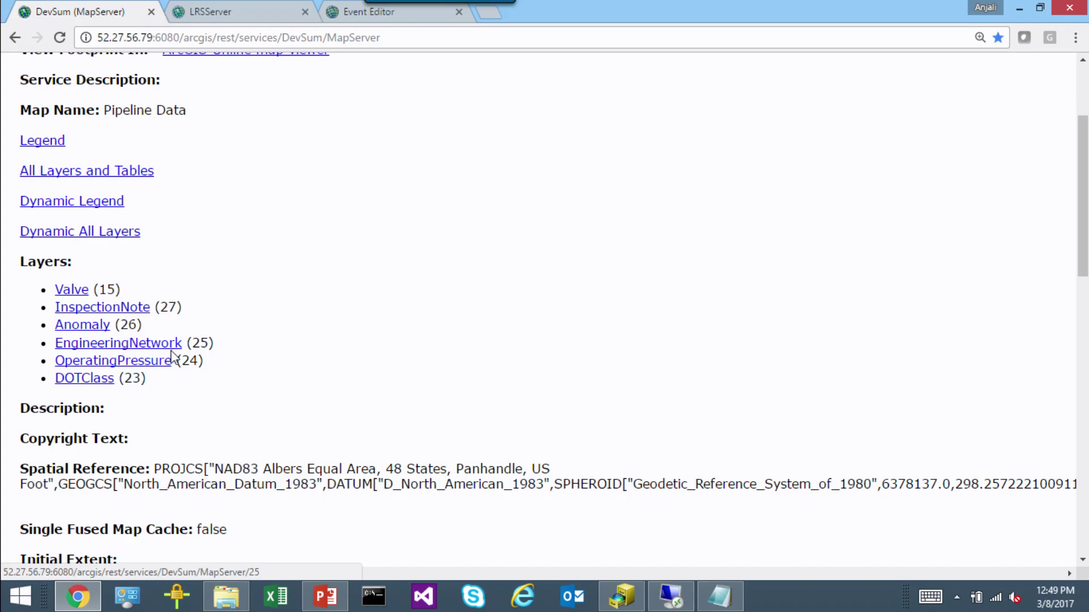
drag(1083, 232, 1032, 515)
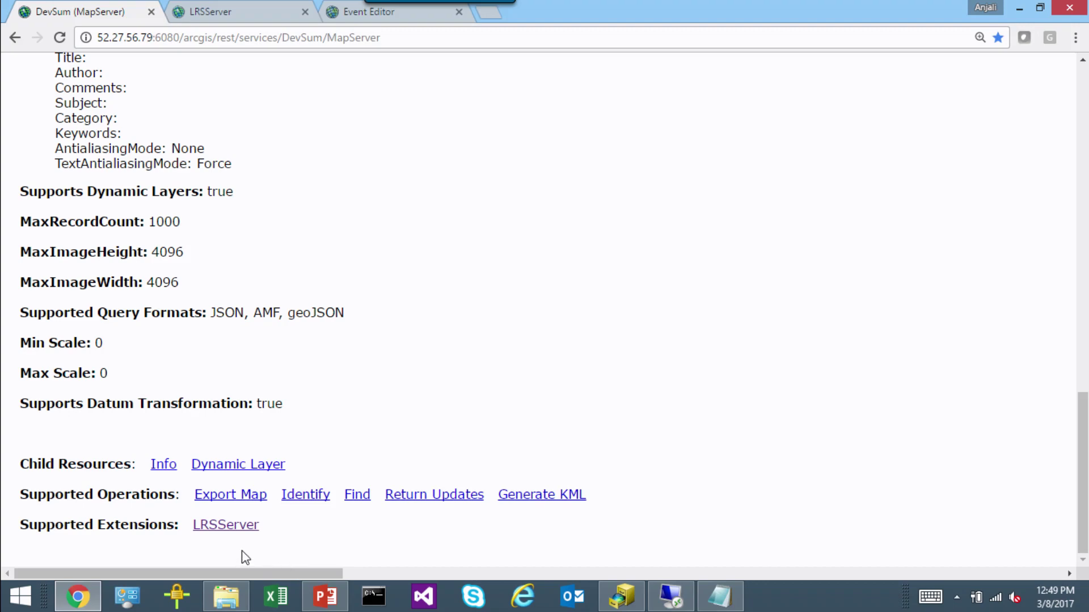
Step: Open the LRSServer extension and review its network layers, event layers, child resources and supported operations
click(224, 526)
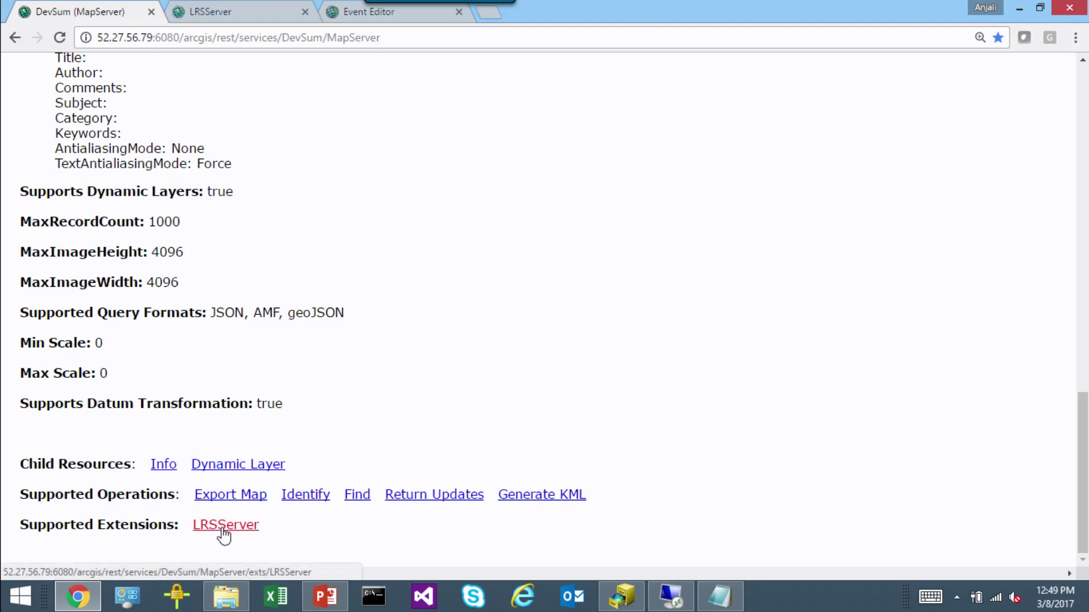
scroll(373, 208, down, 1)
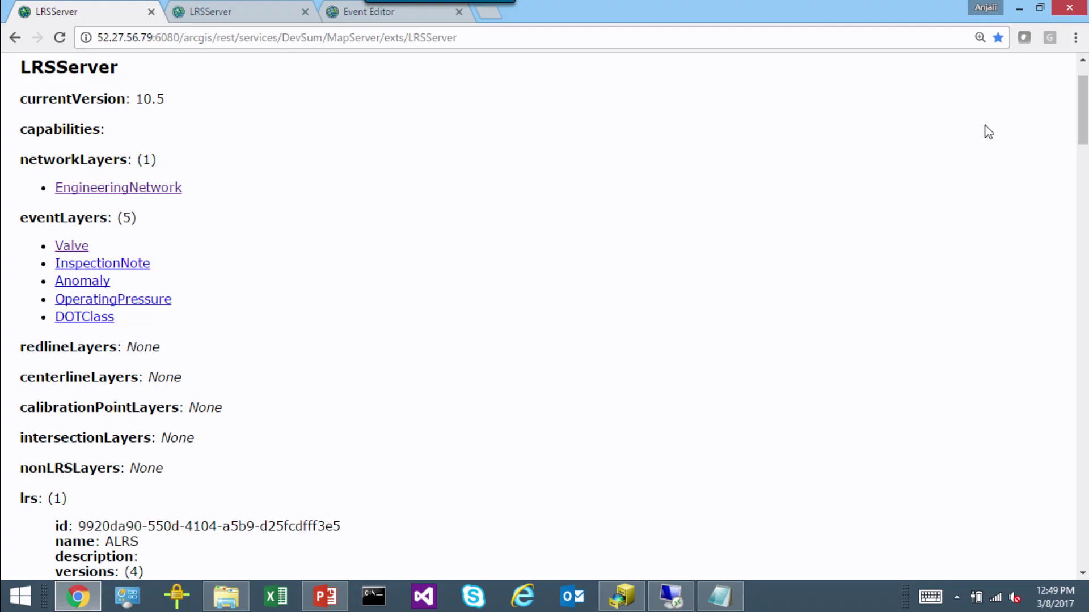
drag(1083, 108, 1083, 532)
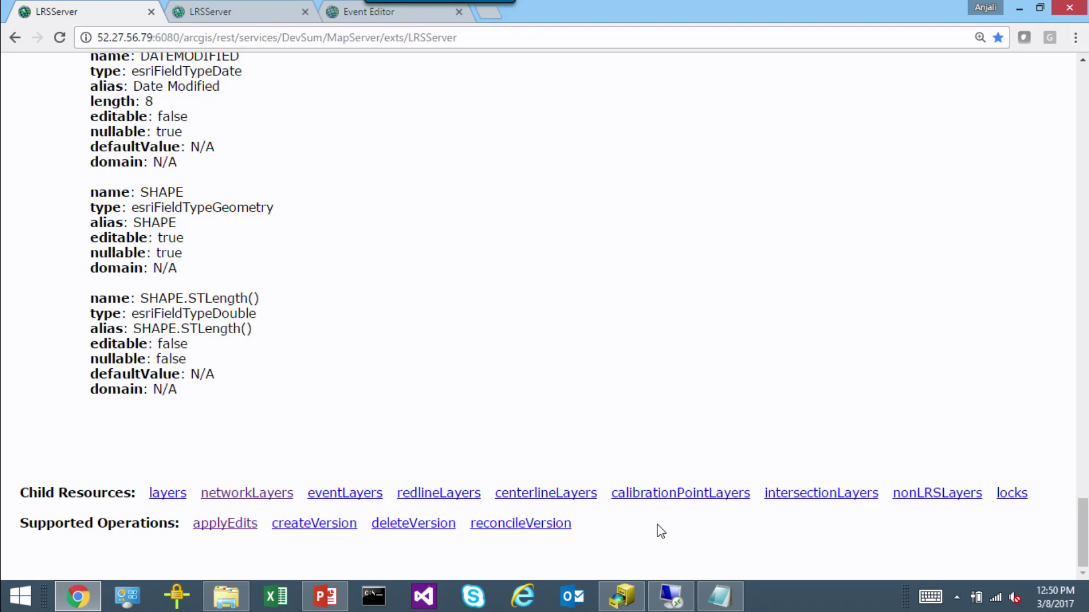
drag(1082, 513, 1082, 91)
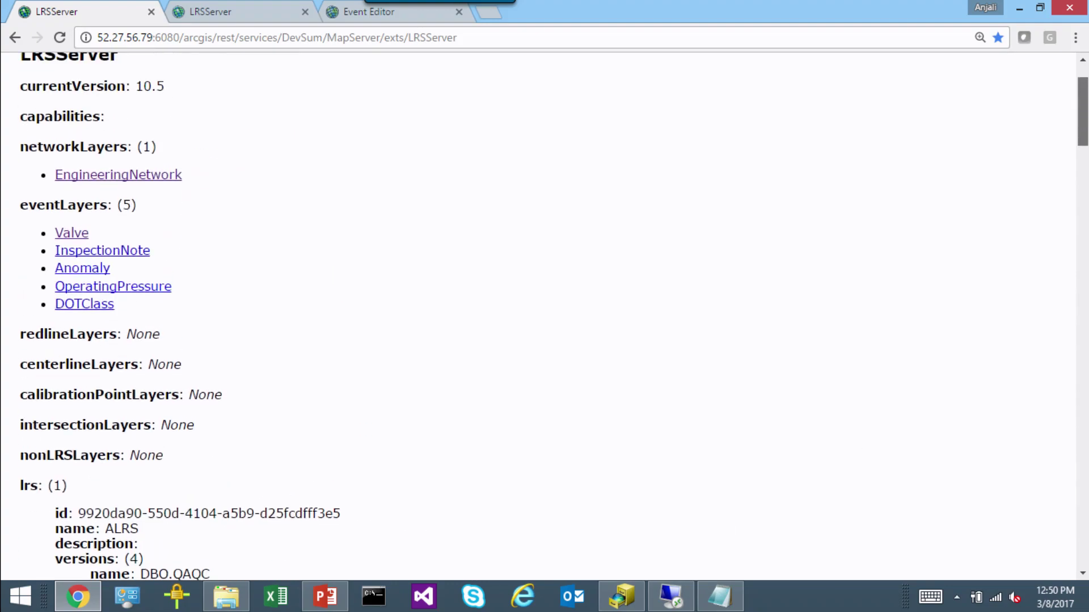
Step: Examine the EngineeringNetwork layer's route ID, date and line field properties and supported operations, ending at the checkEvents form
click(143, 177)
scroll(540, 299, down, 3)
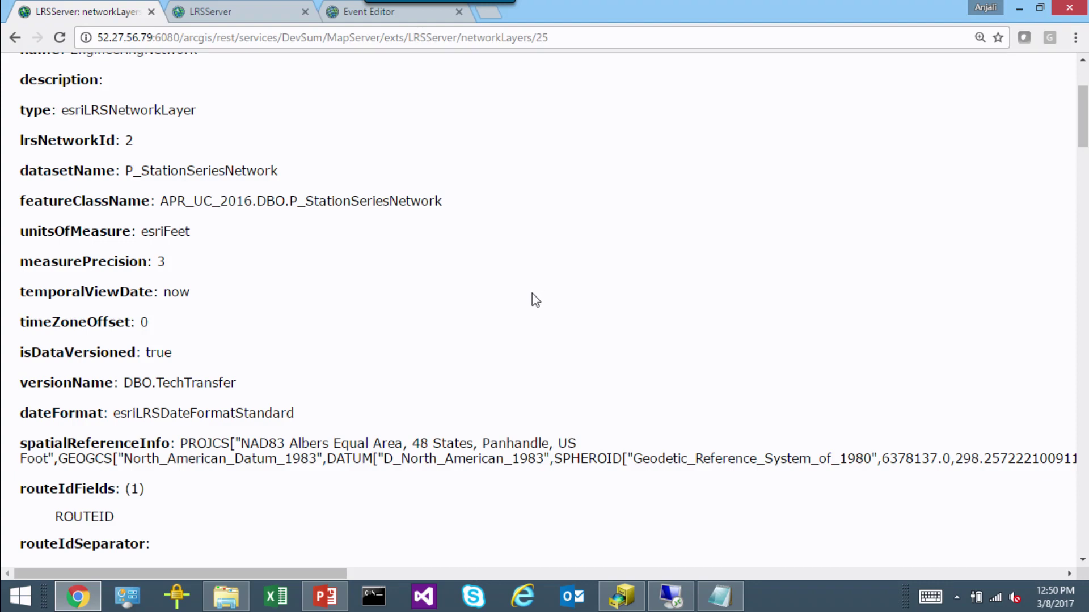
scroll(532, 295, down, 4)
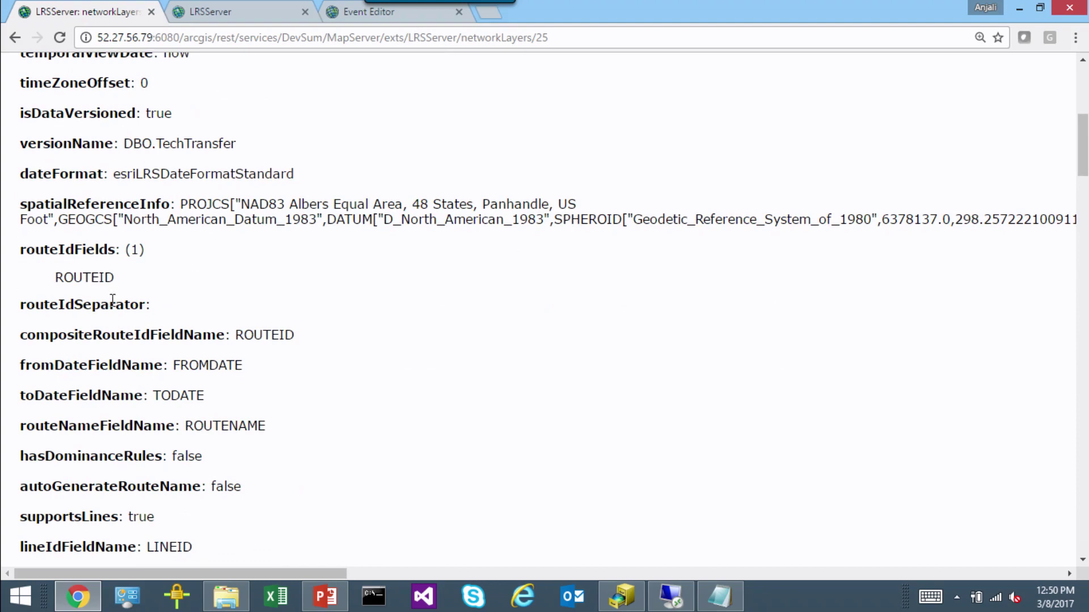
double_click(70, 305)
scroll(264, 334, down, 3)
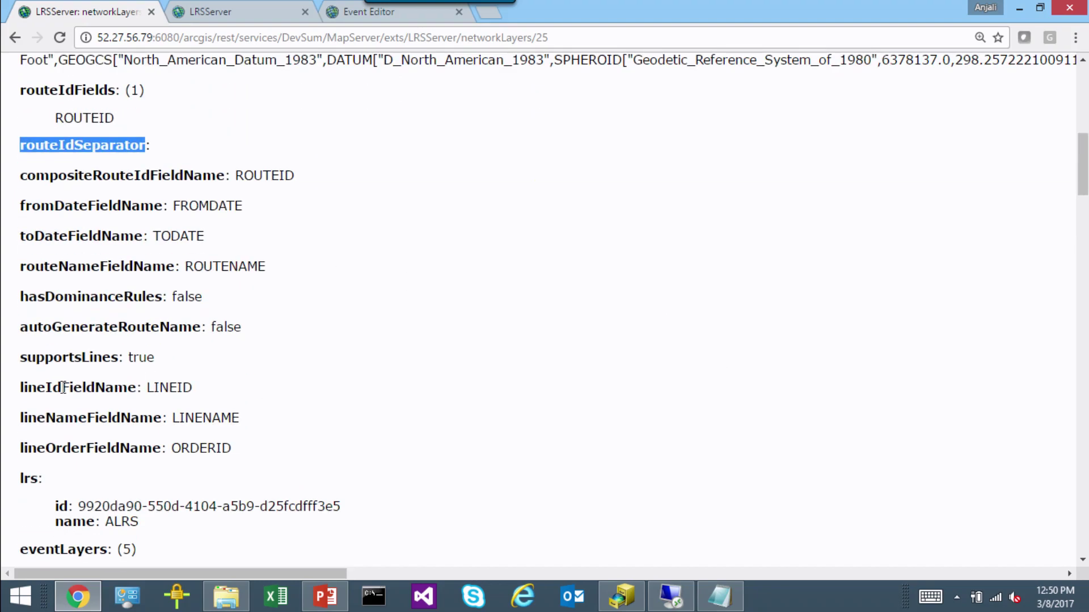
drag(20, 205, 222, 243)
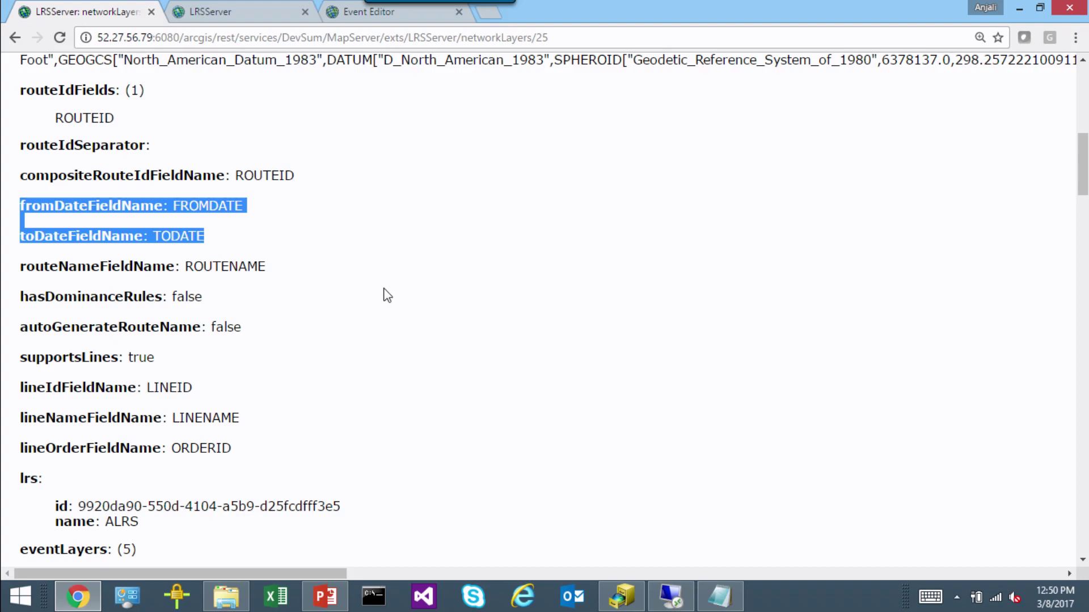
drag(1082, 164, 1082, 524)
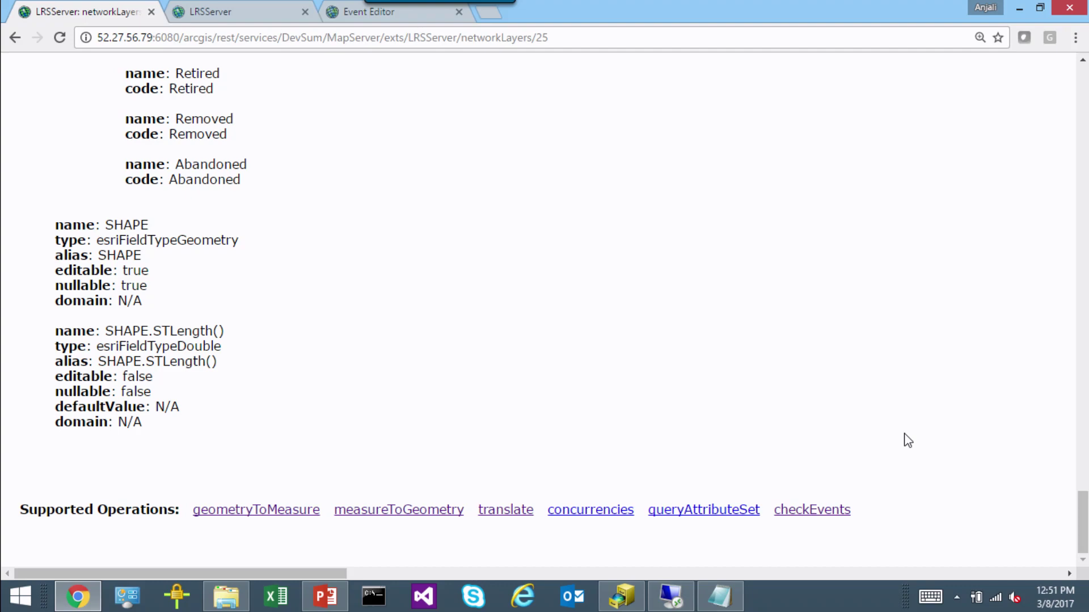
click(830, 514)
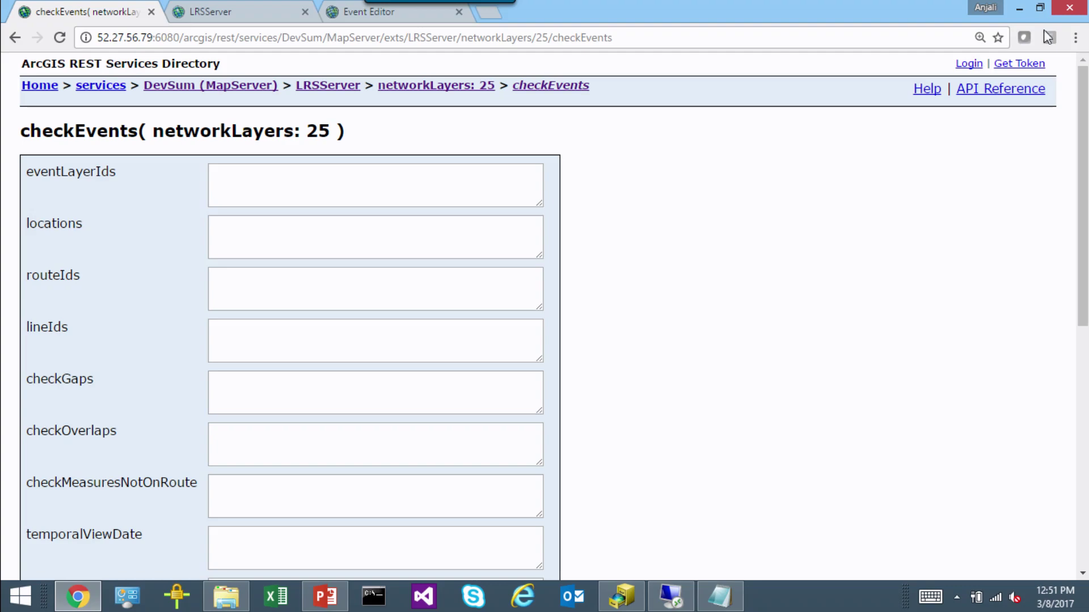
Step: Return to the remote desktop session, minimize the ArcMap window and bring up the ArcGIS Pipeline Referencing web app
click(1019, 8)
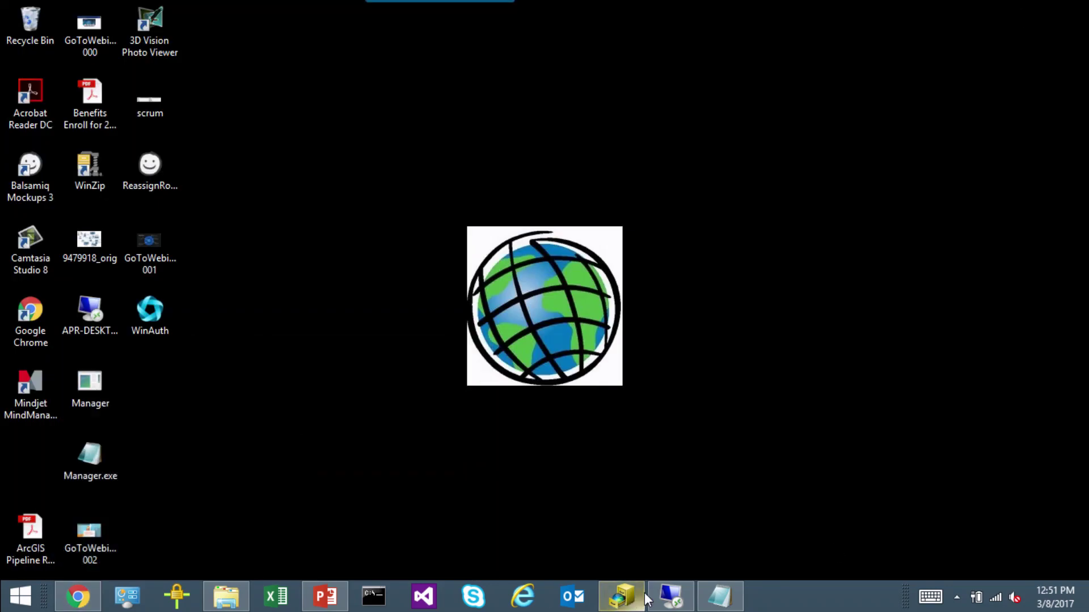
click(672, 599)
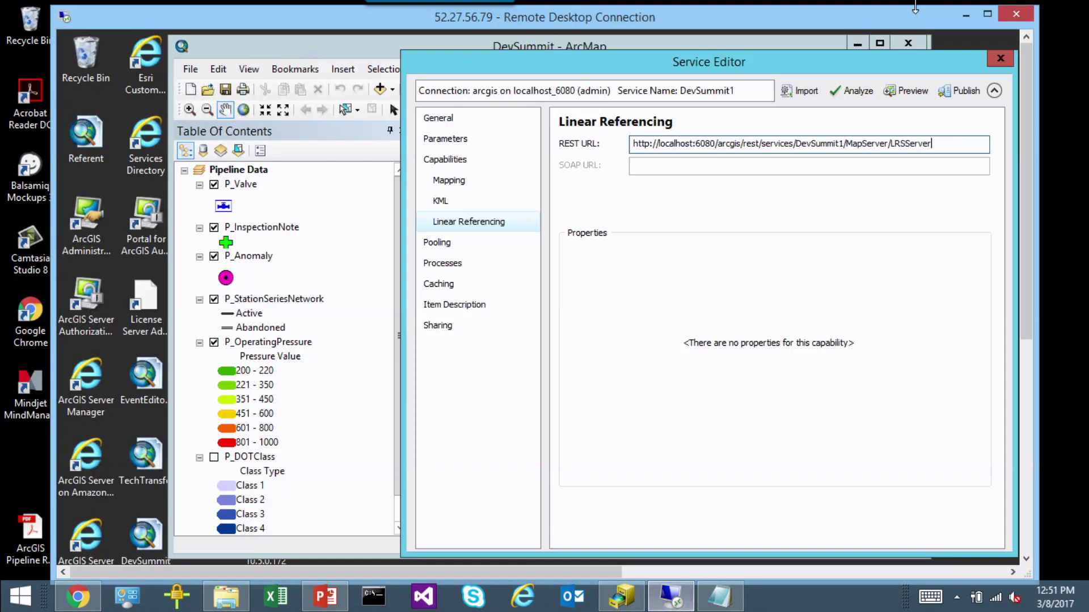
click(856, 43)
drag(1023, 130, 1020, 392)
click(329, 553)
drag(1027, 278, 1029, 79)
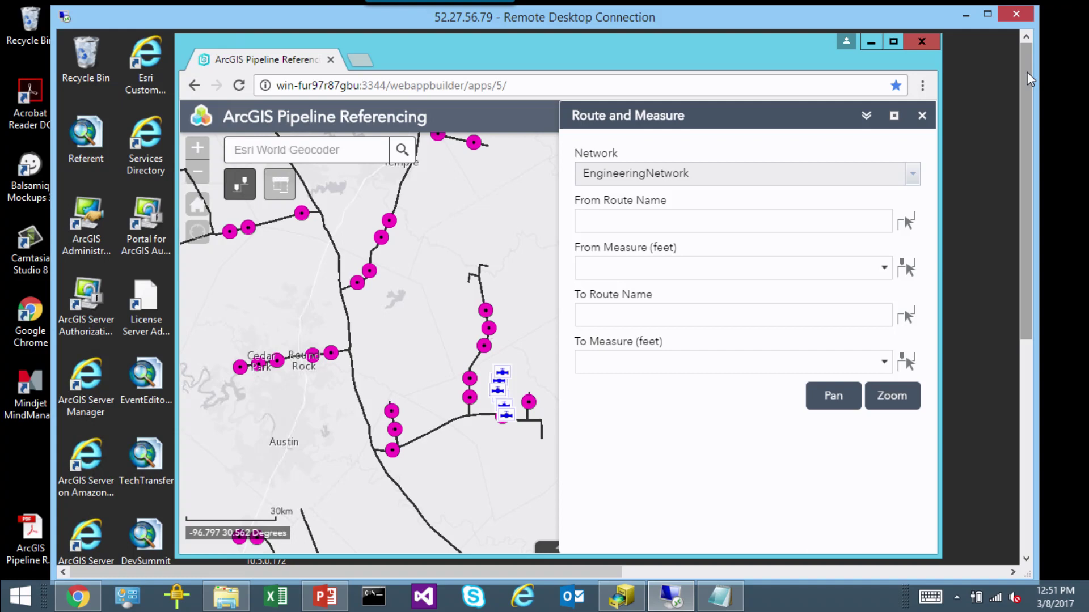
Step: Replace the Route and Measure panel with the Layer List, view the sublayers of DevSum, and close the list
click(922, 115)
click(919, 119)
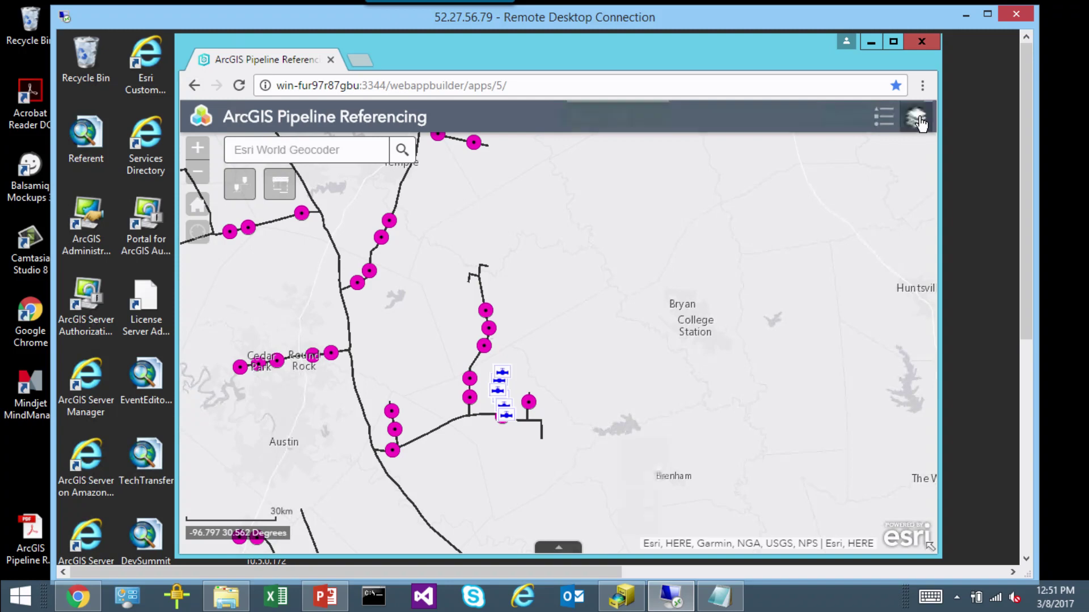
click(578, 180)
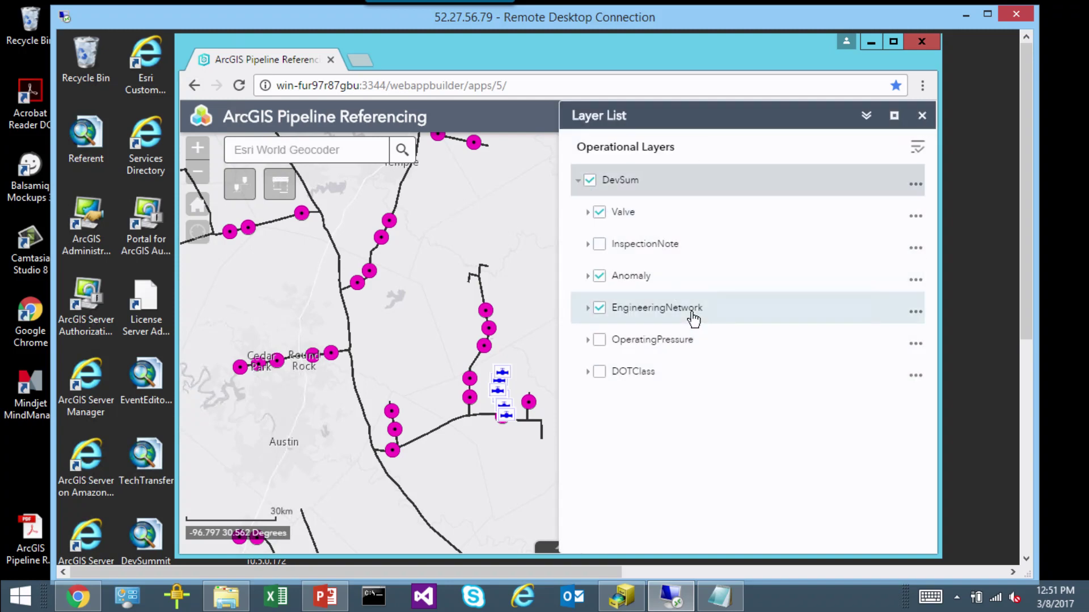
click(922, 115)
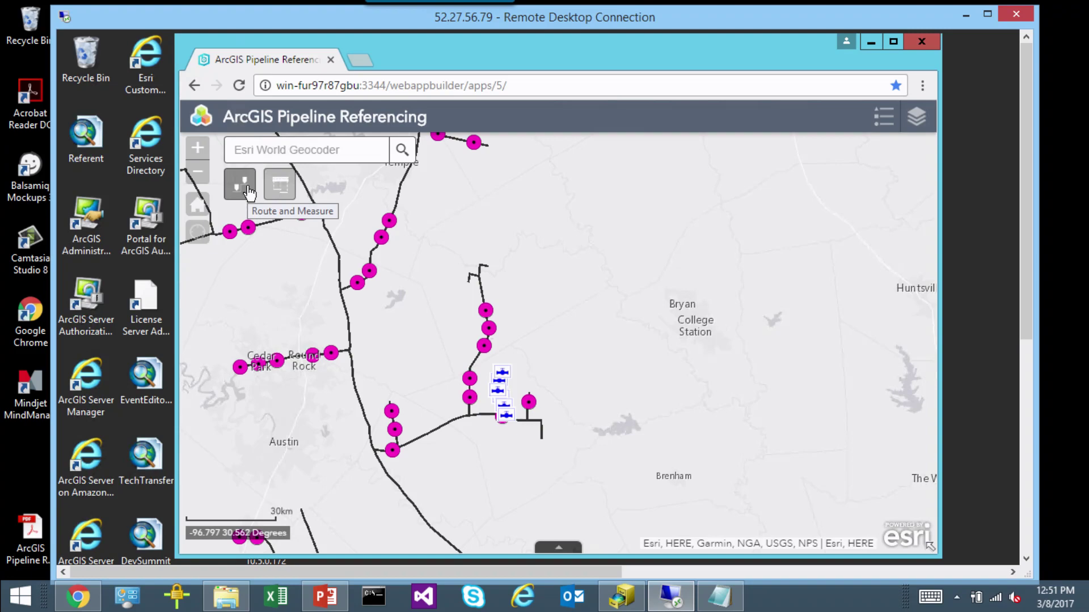
Step: In the Route and Measure widget, set the from route to R1_LineA and use the route start as the from measure
click(248, 190)
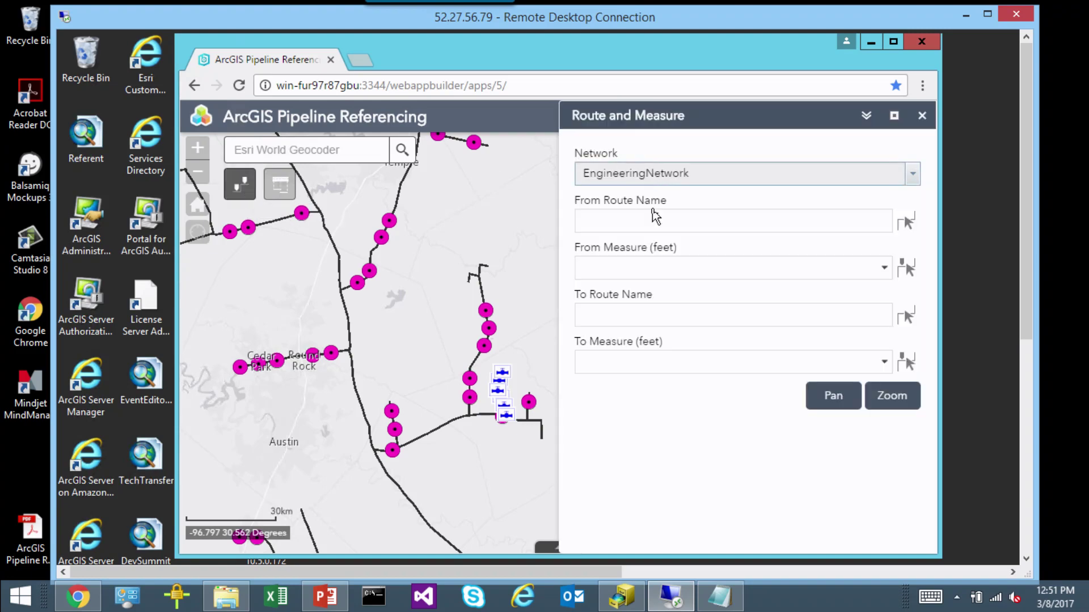
click(657, 215)
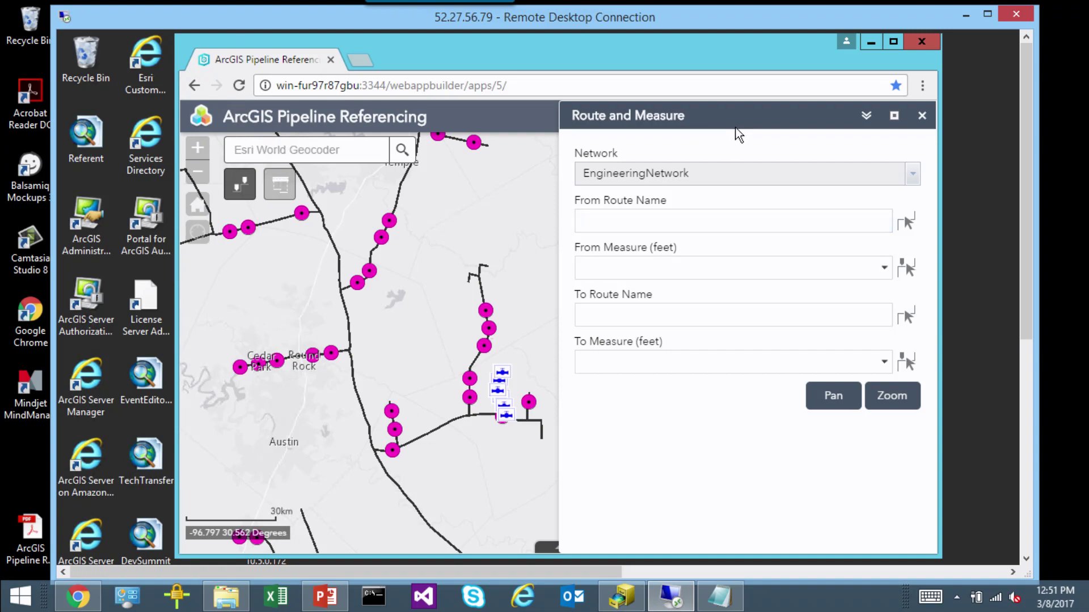
click(702, 225)
text(r1)
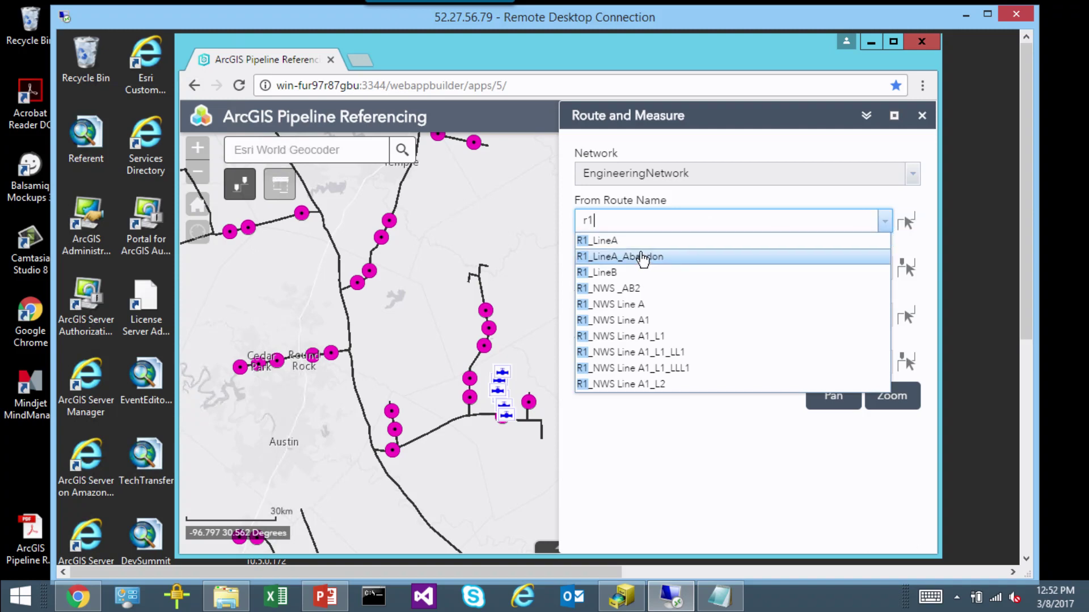
click(623, 243)
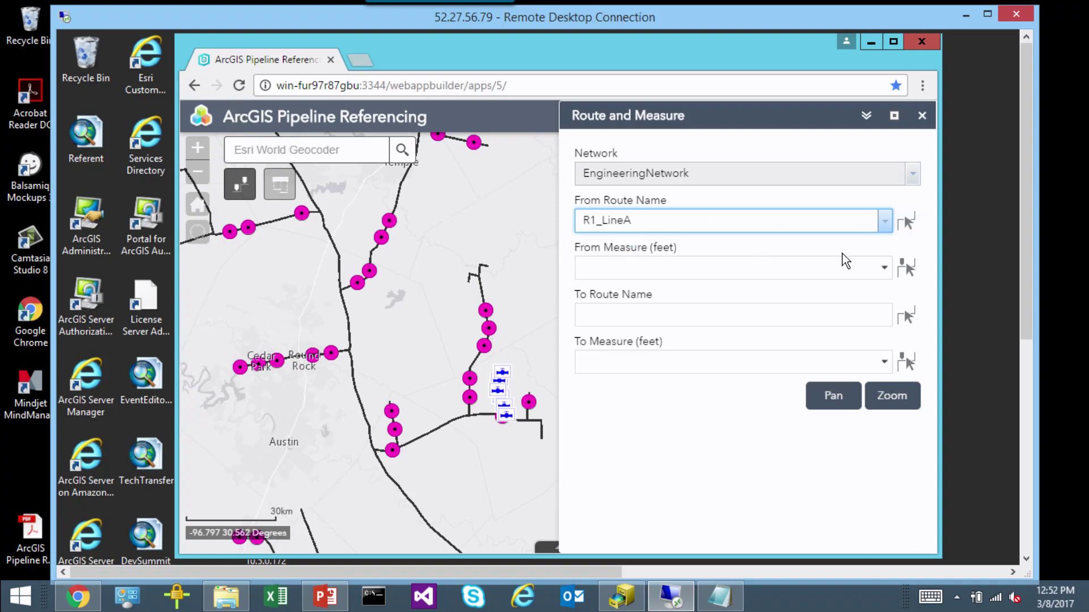
click(883, 270)
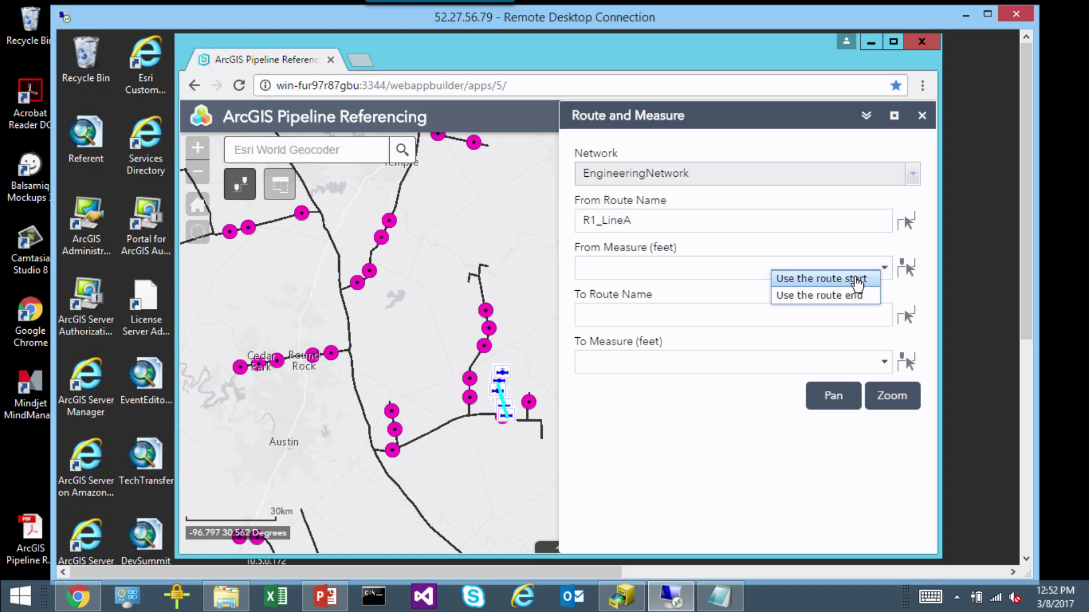
click(856, 280)
Step: Set the to route to R1_LineA with the route end as the to measure, and zoom the map to that stretch
click(651, 318)
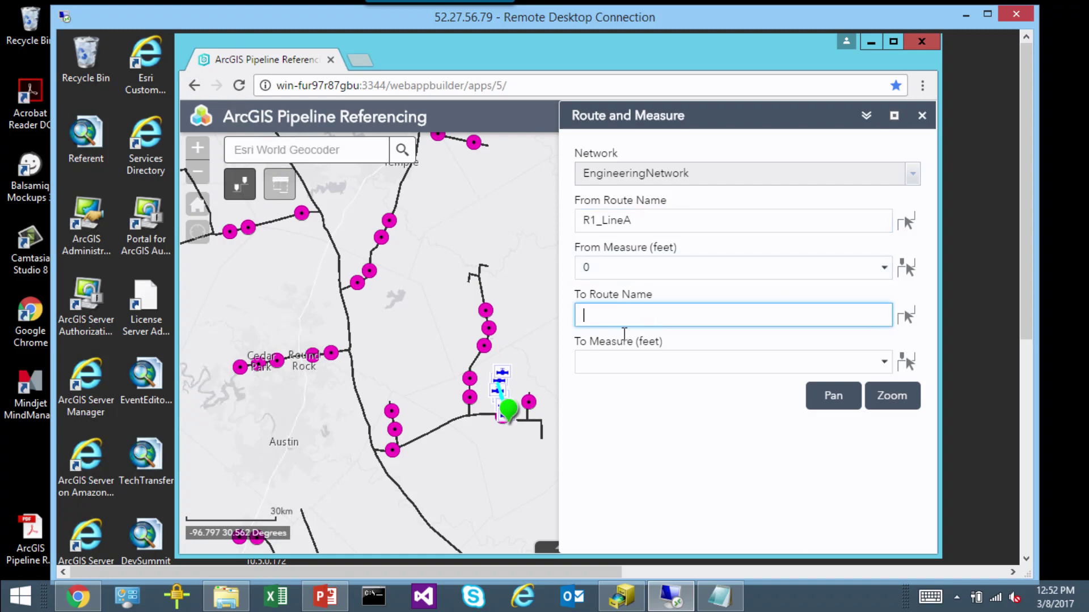
text(r1)
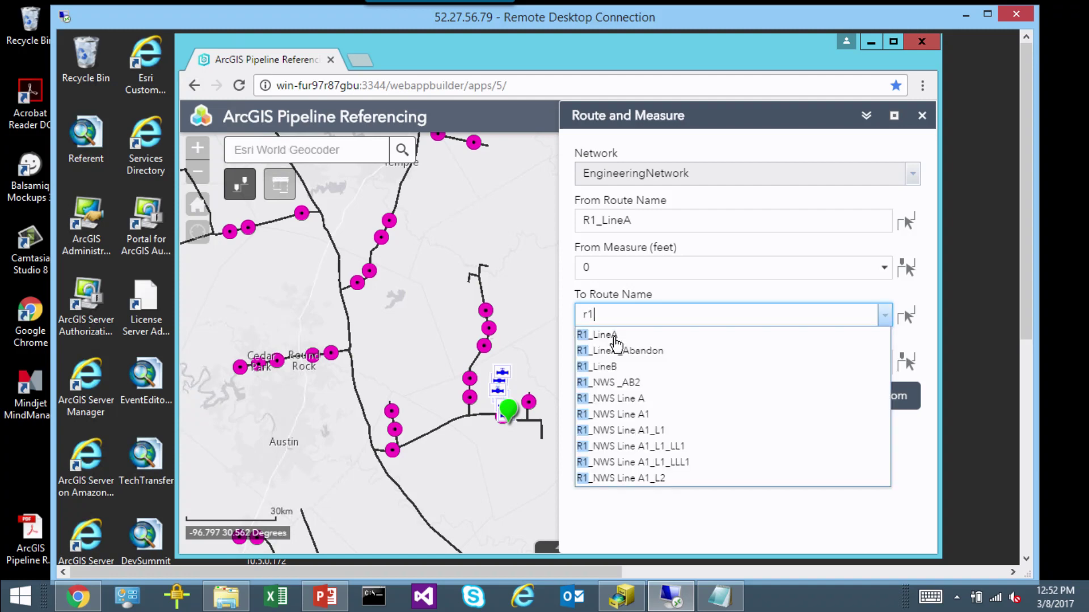
click(604, 335)
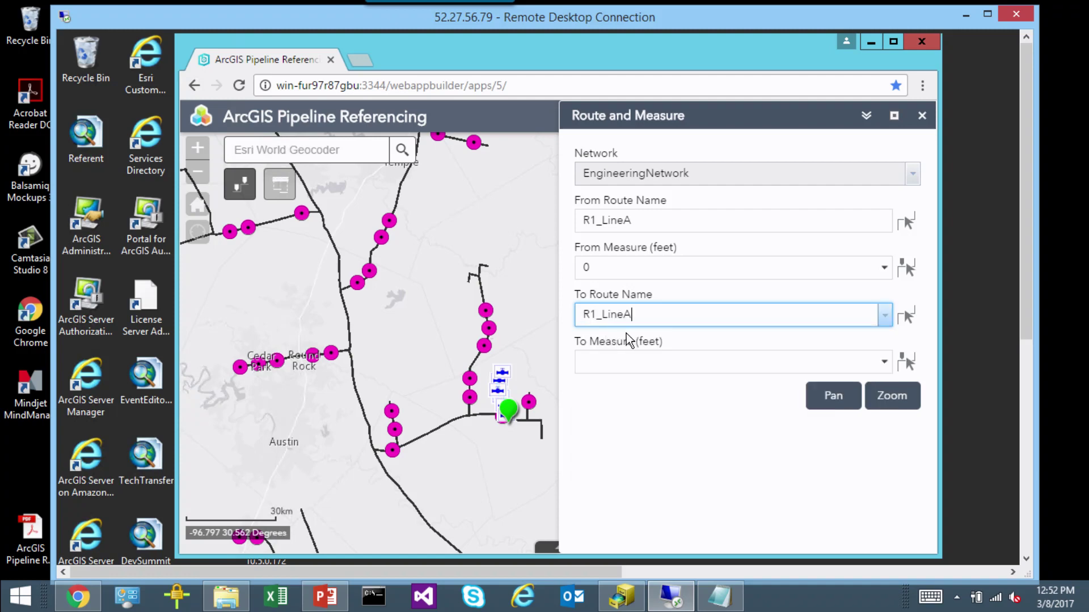
click(884, 363)
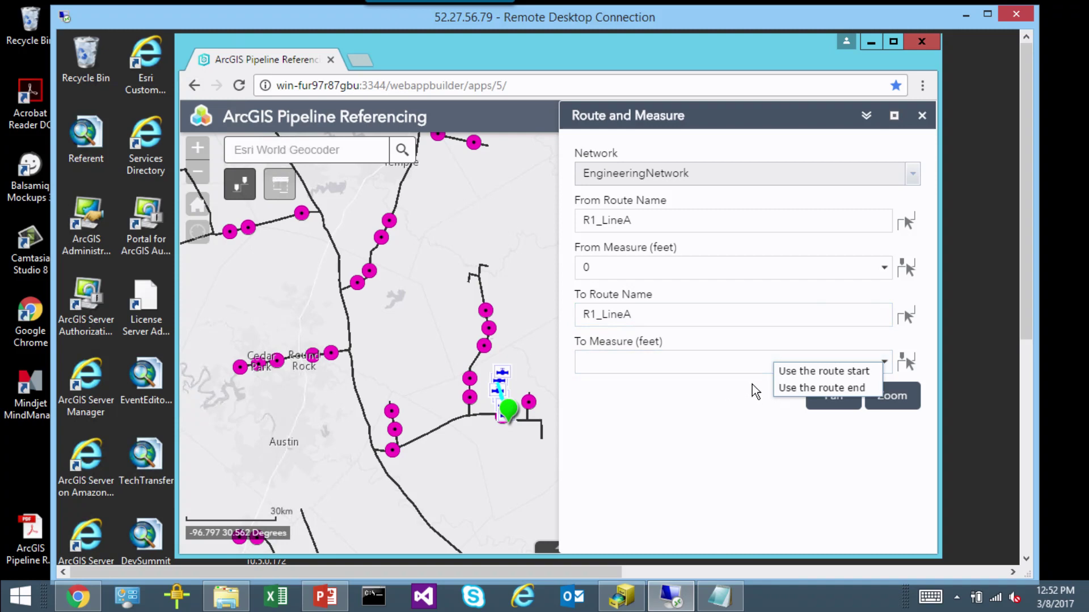
click(781, 389)
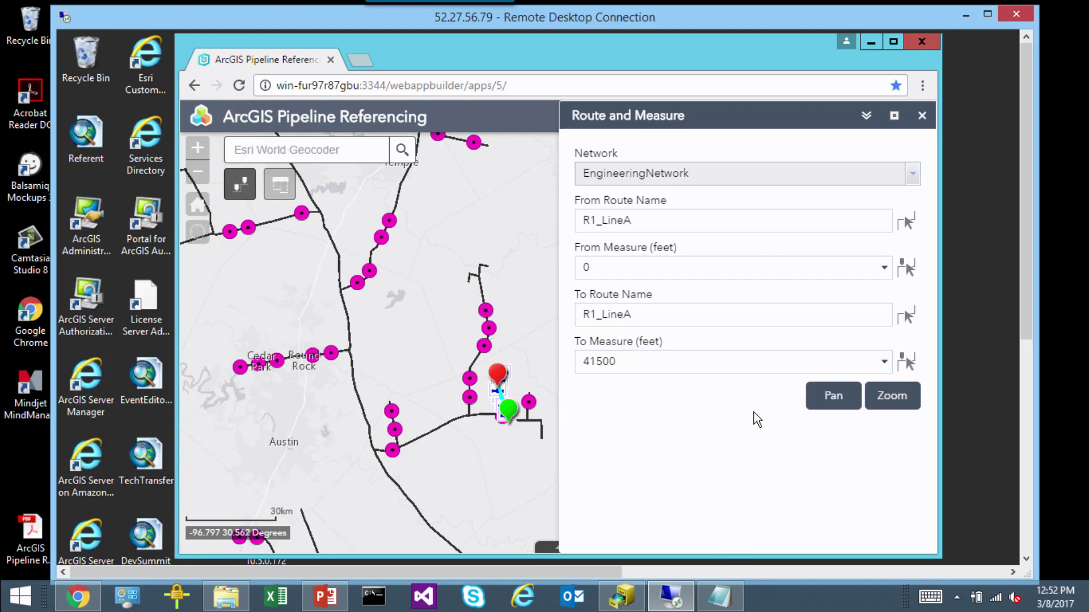
click(890, 397)
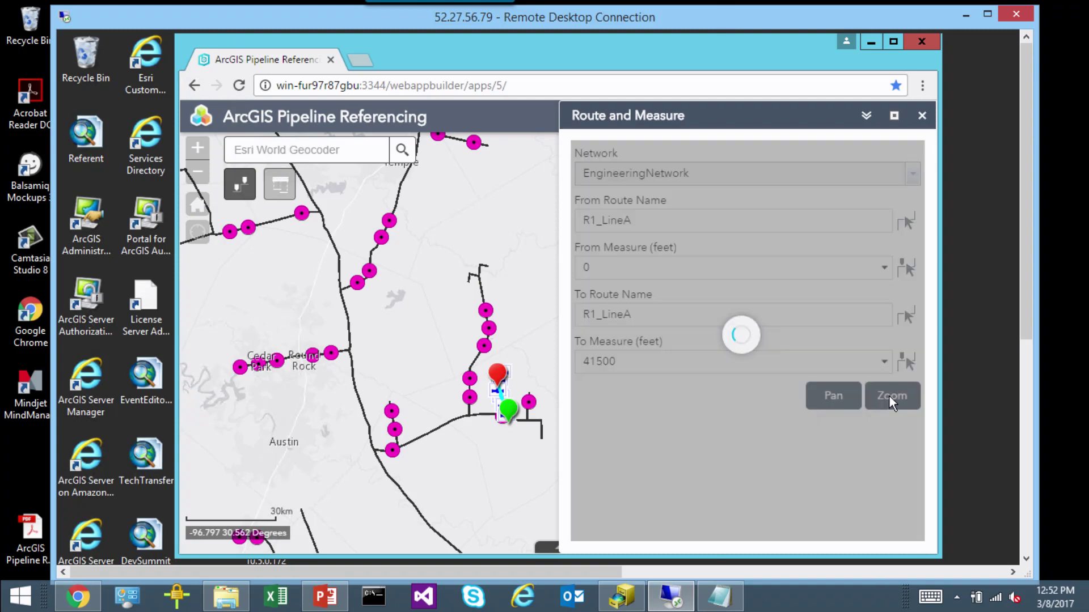
drag(437, 306, 257, 305)
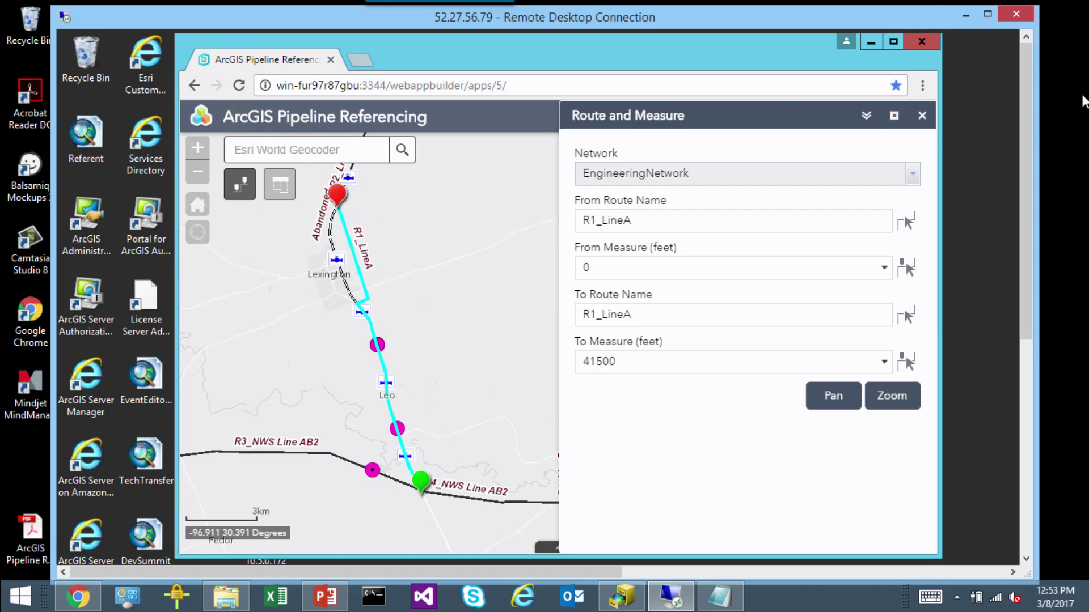
Step: Minimize the remote desktop session and switch to the Event Editor page in Chrome
mouse_move(1068, 108)
click(964, 14)
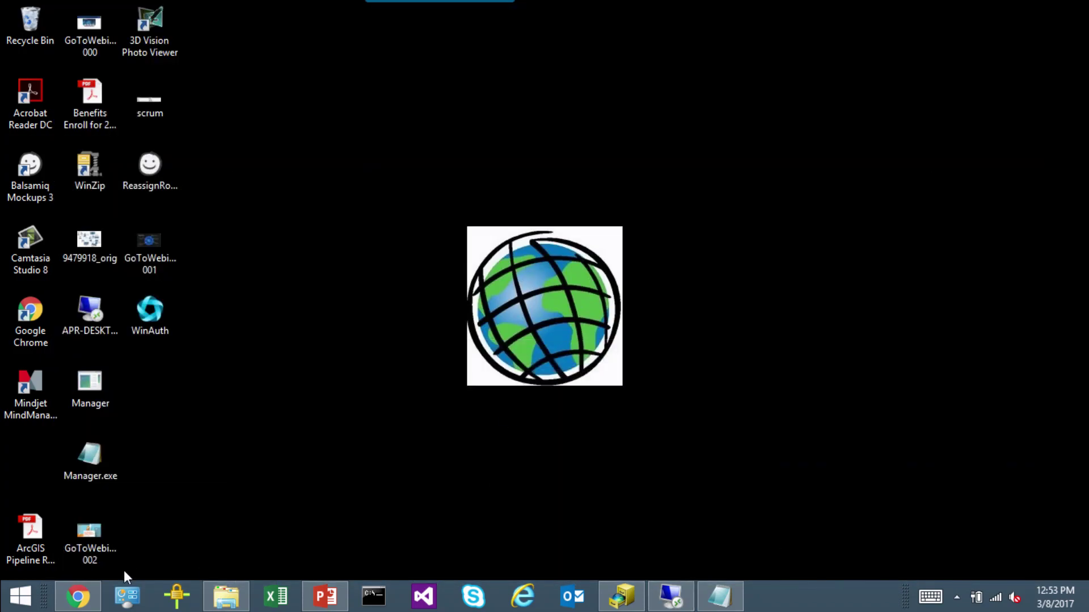
click(85, 598)
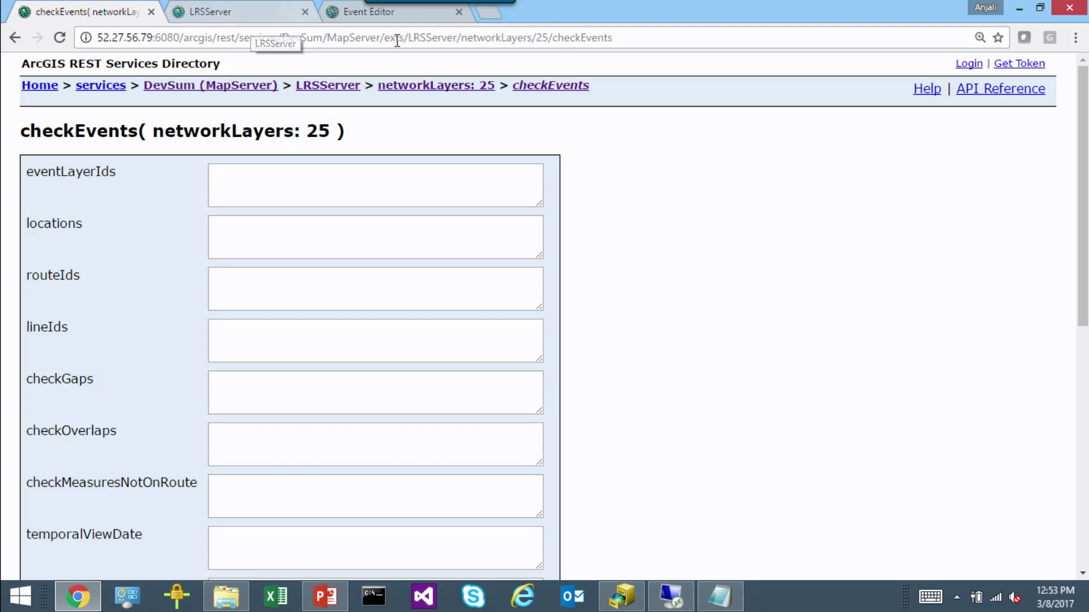
click(353, 17)
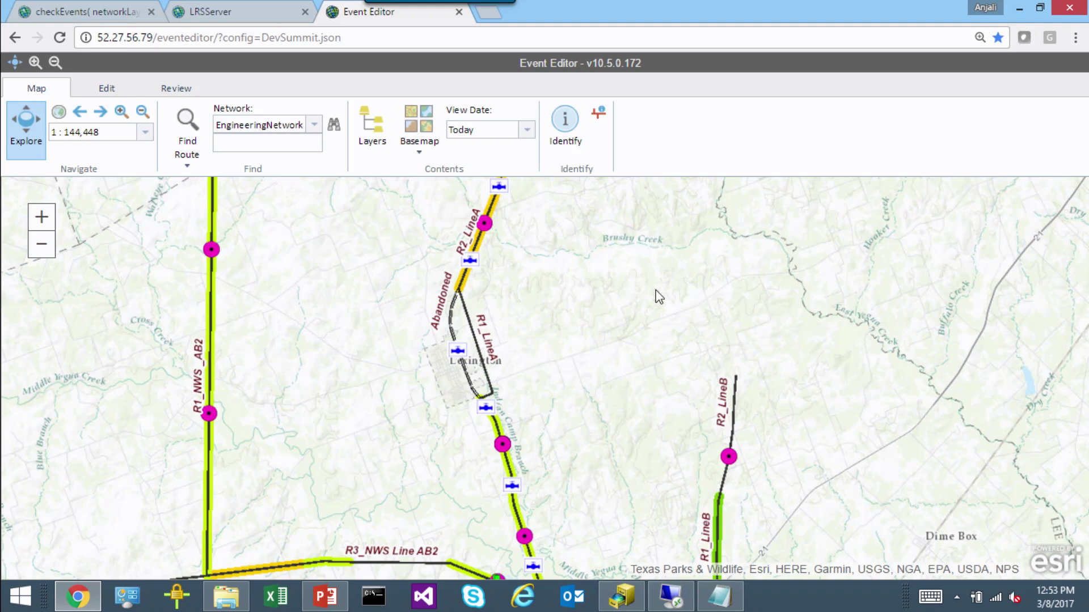
Step: Bring up the DevSummit configuration file in Notepad and examine its settings down to the dataReviewer section
click(717, 604)
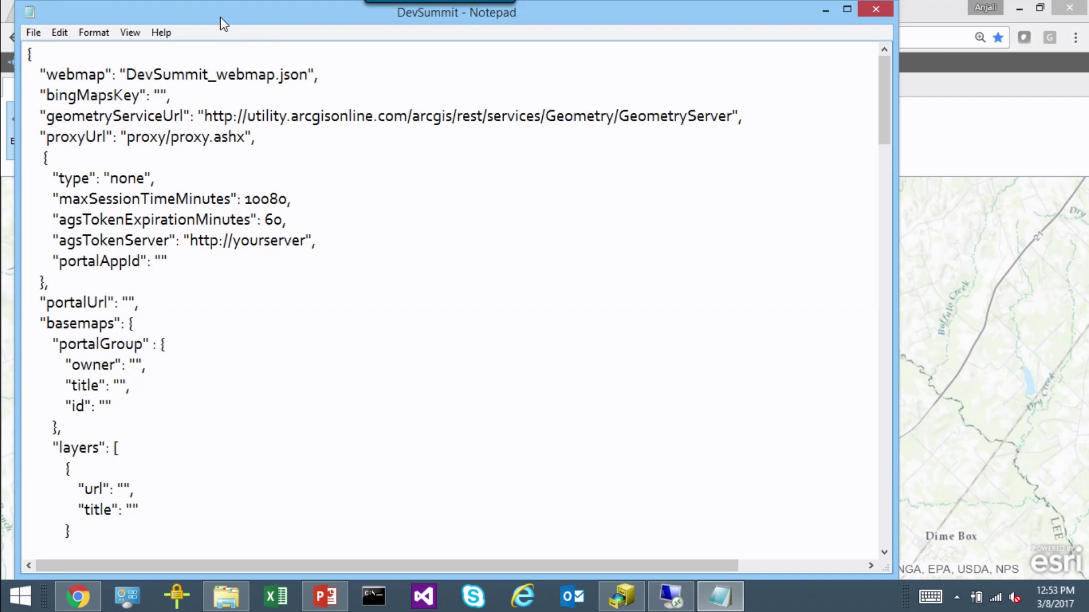
drag(224, 24, 255, 24)
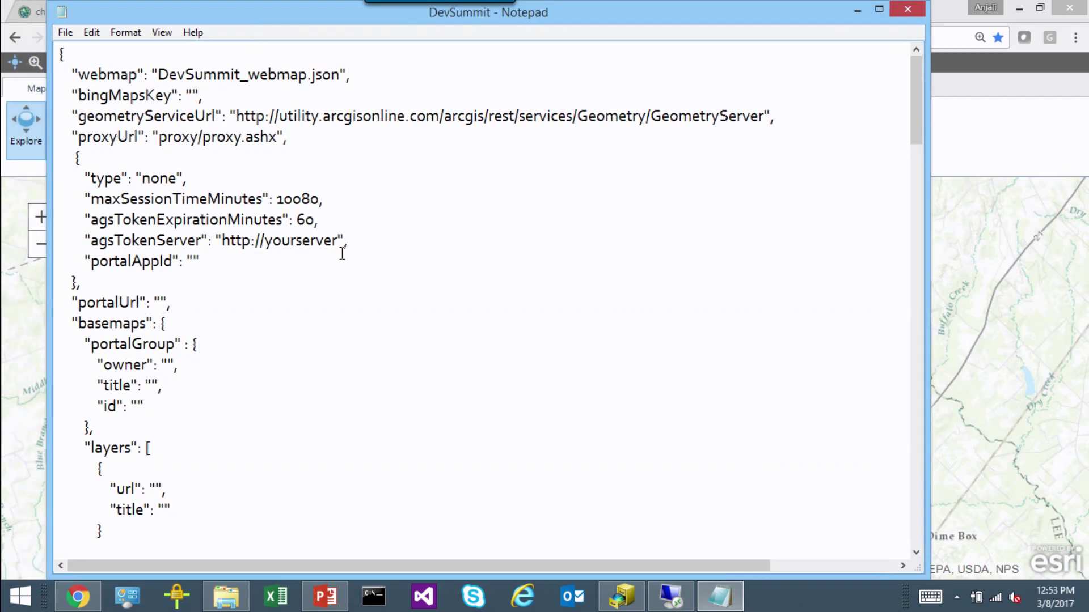
click(316, 296)
drag(915, 98, 915, 106)
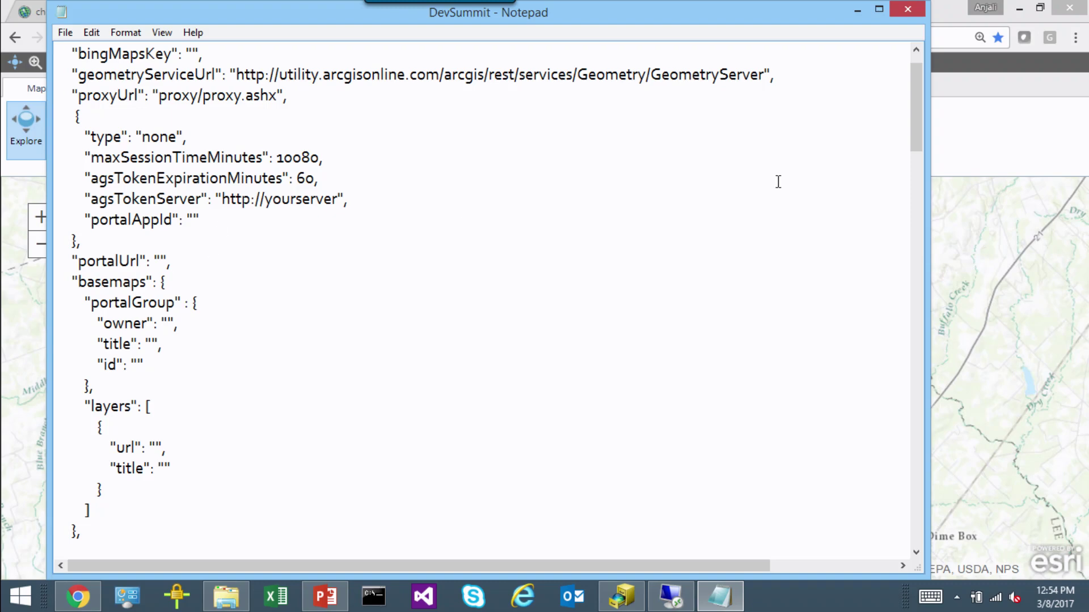
drag(917, 127, 906, 340)
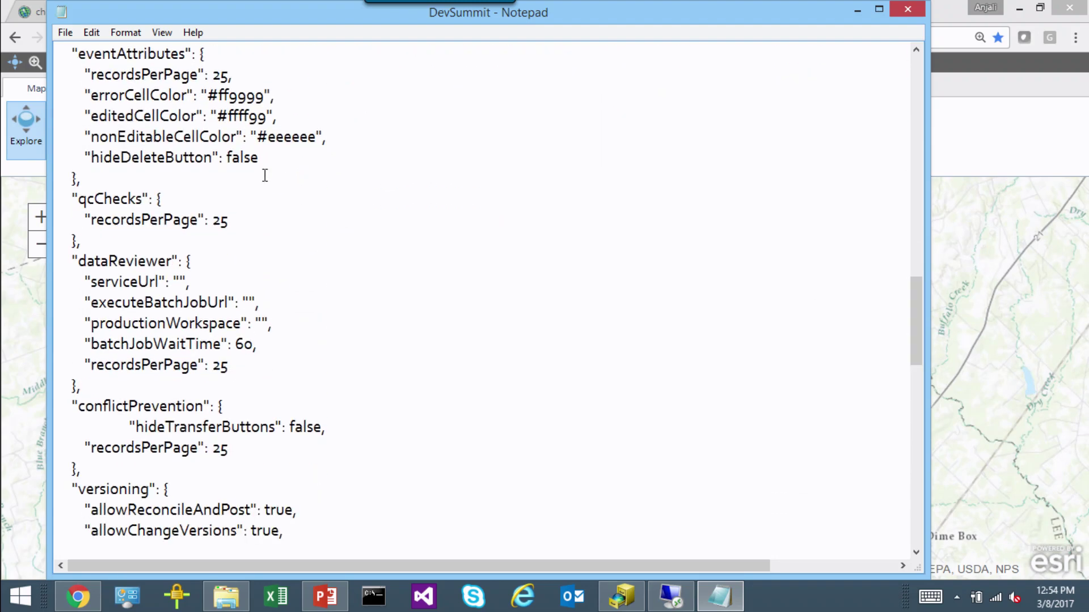
drag(245, 366, 78, 261)
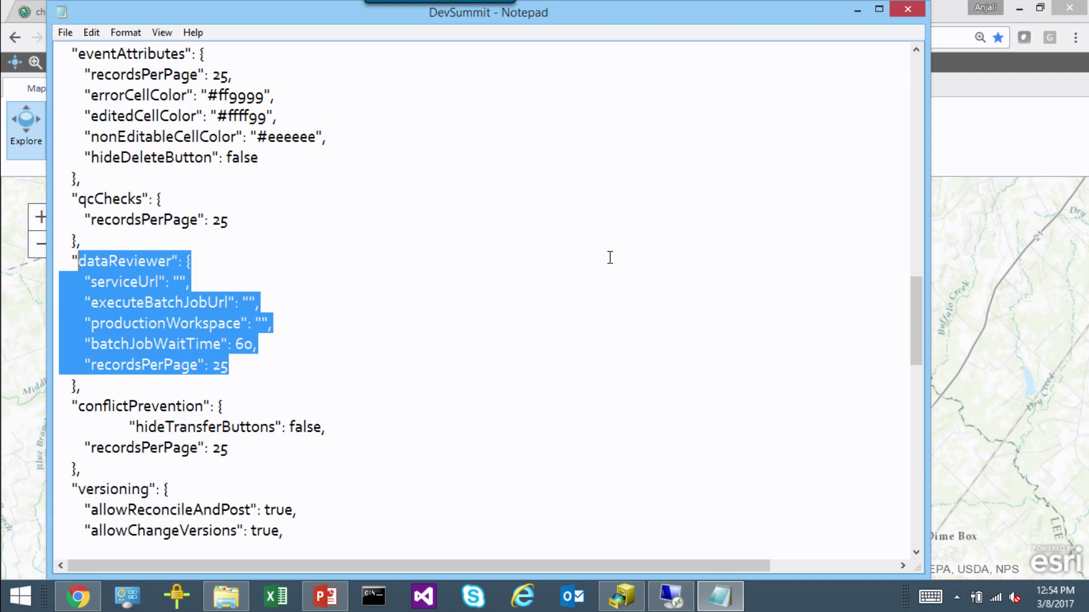
click(278, 257)
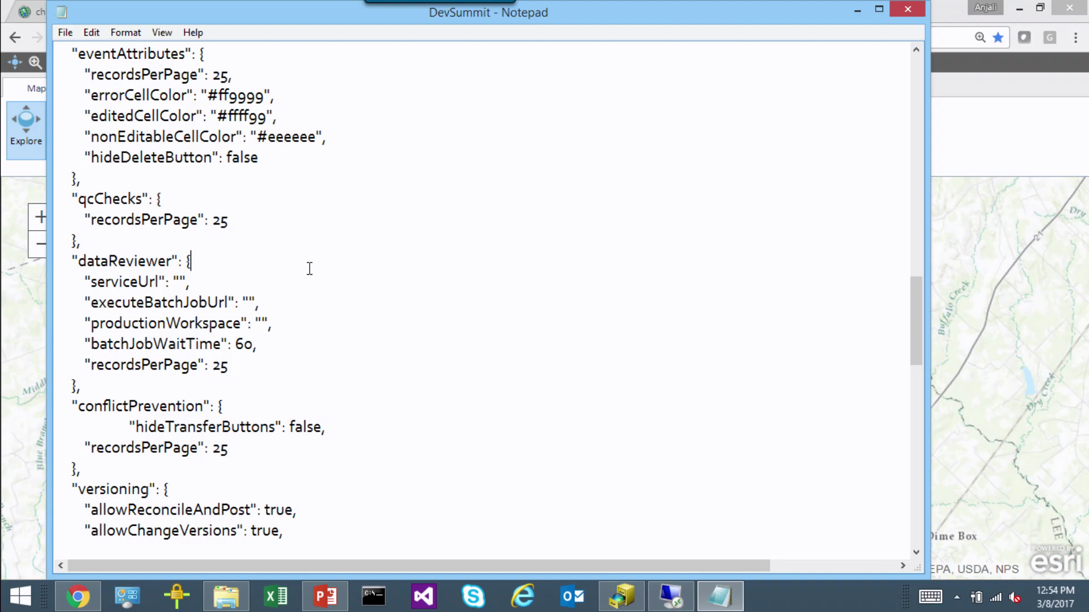
Step: Examine the versioning settings in the DevSummit configuration file, and minimize Notepad to return to Event Editor
drag(915, 284, 917, 322)
drag(291, 368, 61, 282)
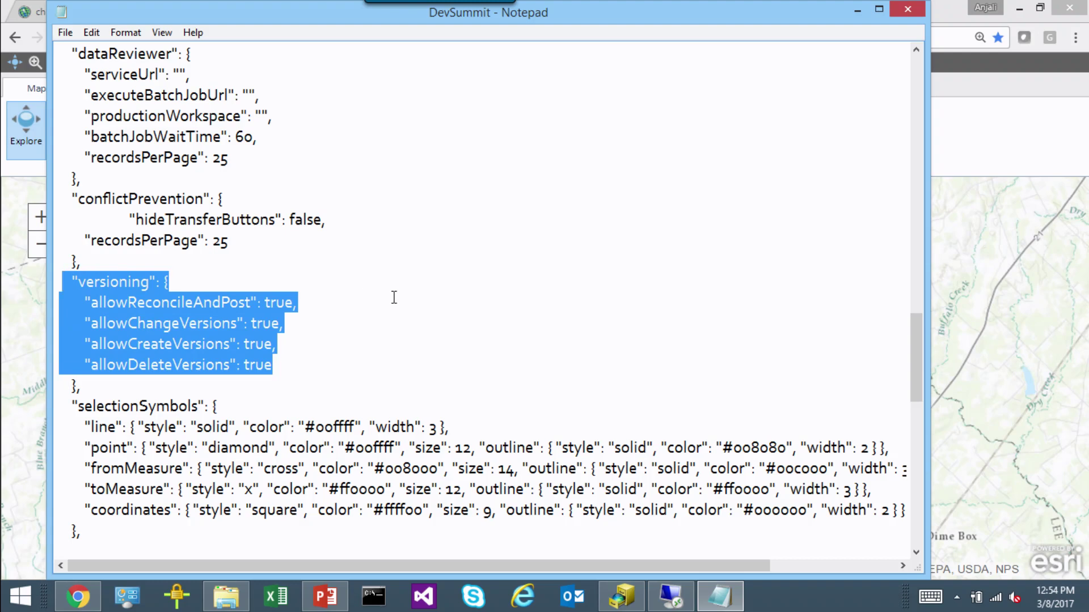
click(359, 318)
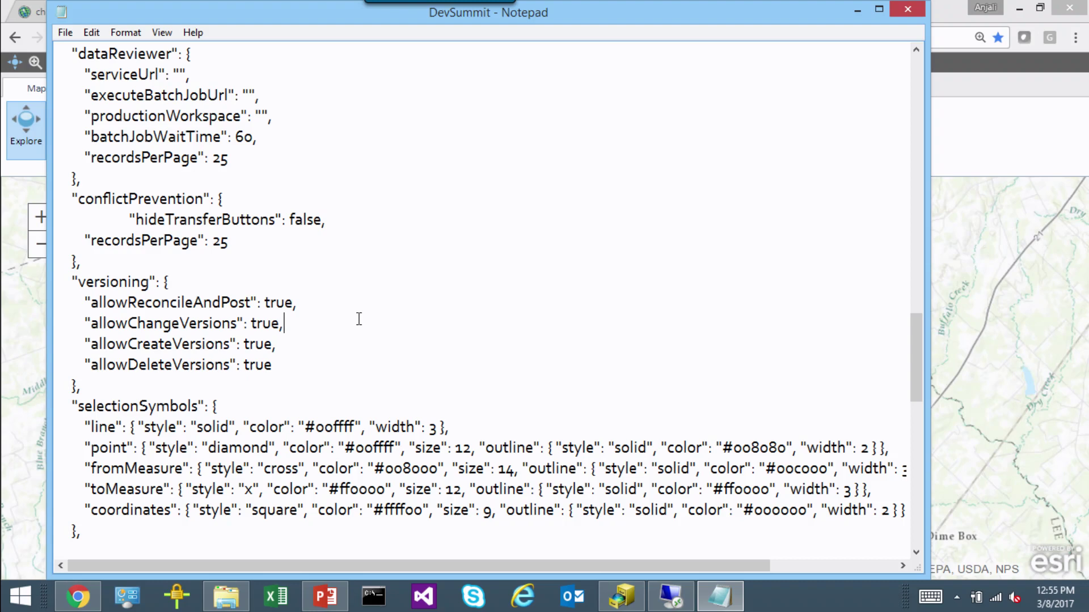
drag(293, 378, 90, 287)
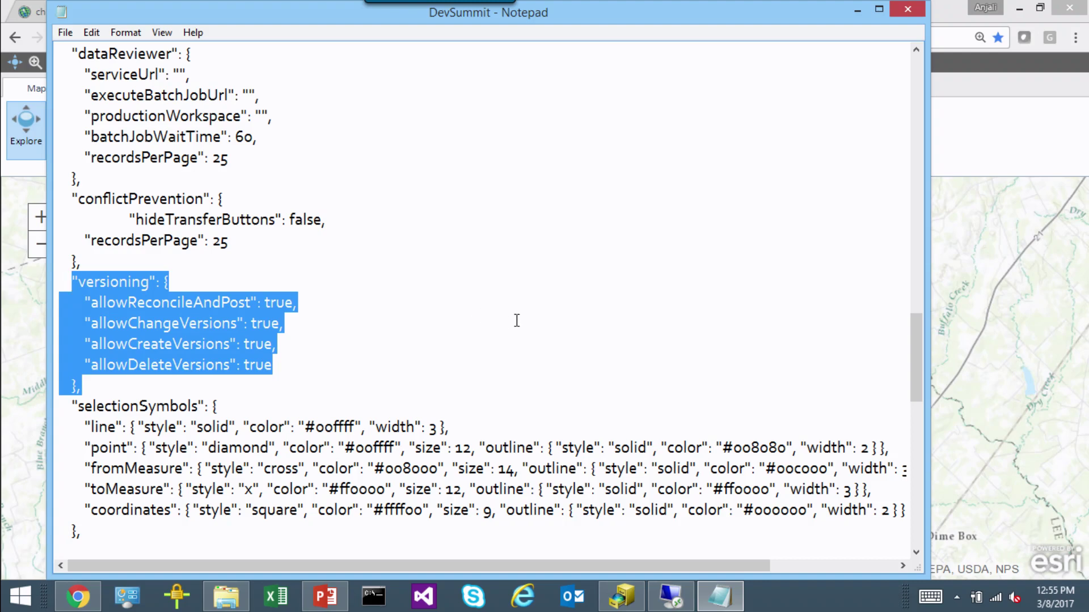
click(509, 342)
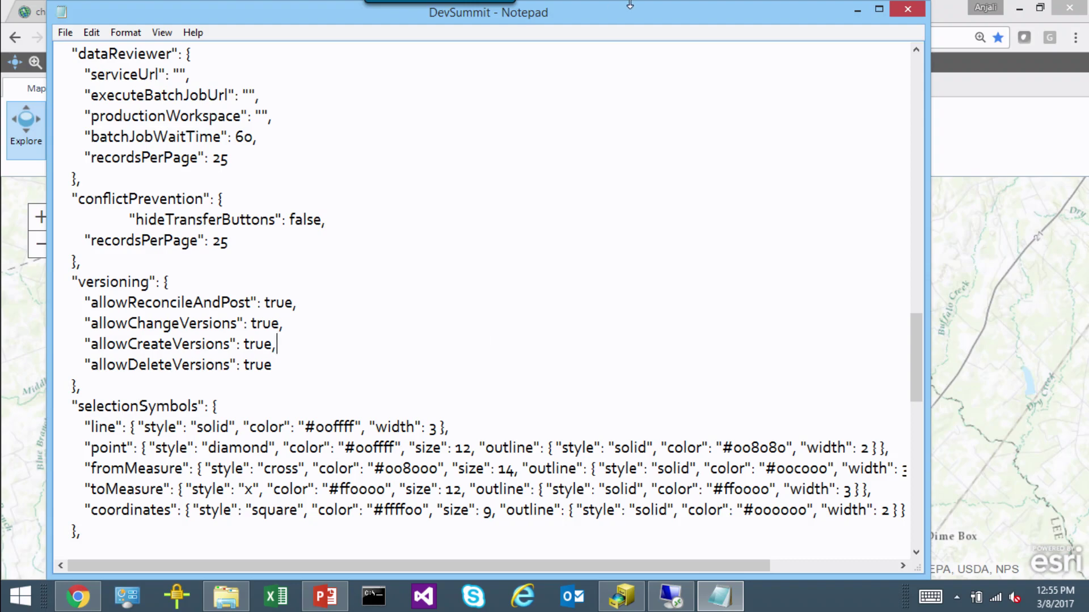
click(856, 10)
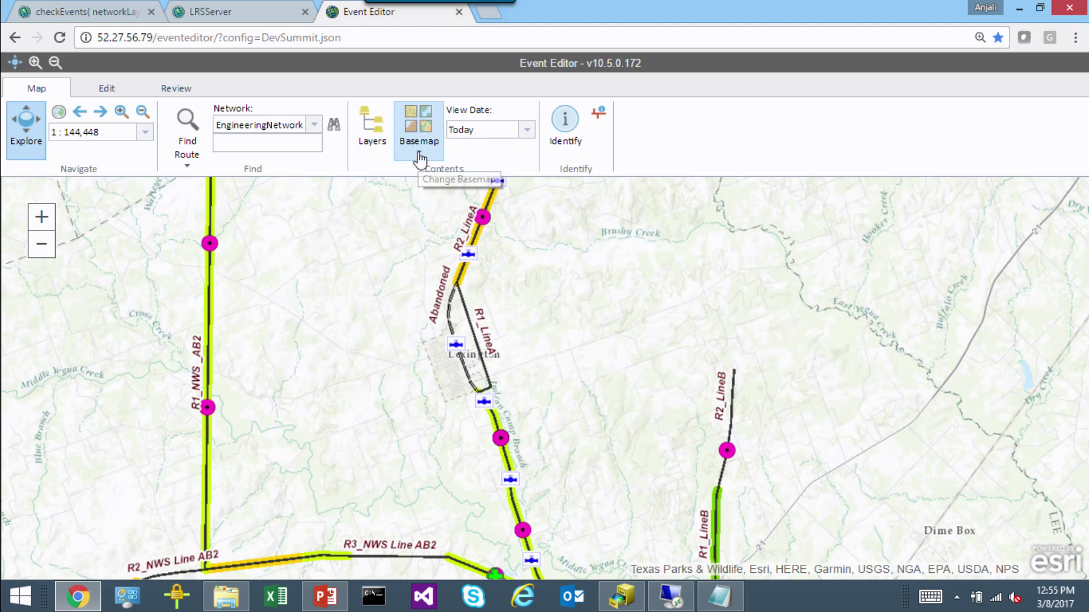
Step: Search the EngineeringNetwork for the route name r1_linea
click(253, 141)
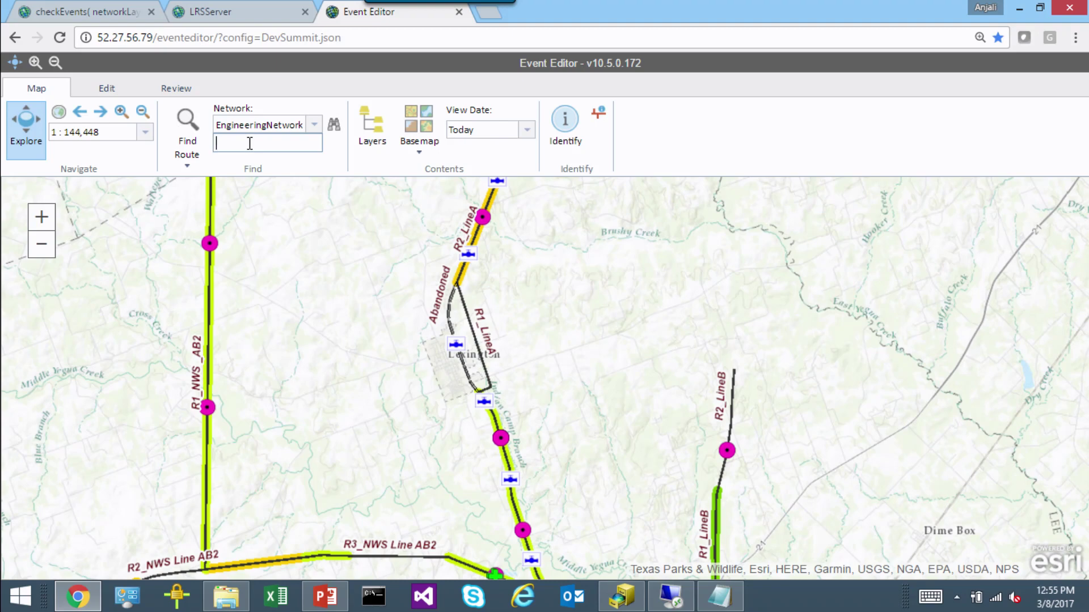
text(r1_linea)
key(Return)
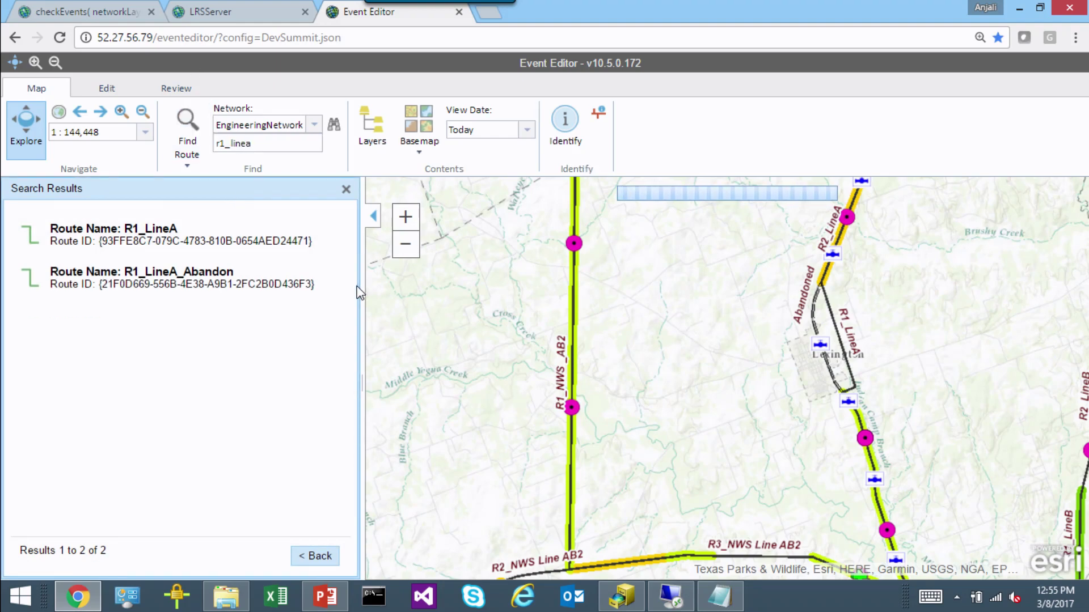
Step: Zoom to measure on the found route R1_LineA, using the route start as from measure and the route end as to measure
mouse_move(217, 263)
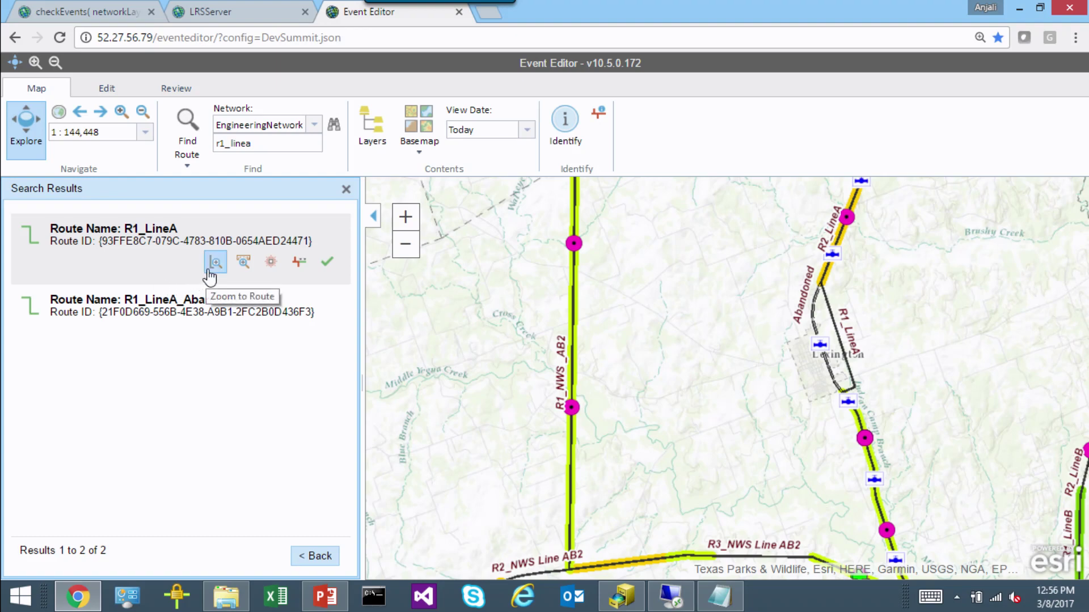
click(242, 264)
click(422, 329)
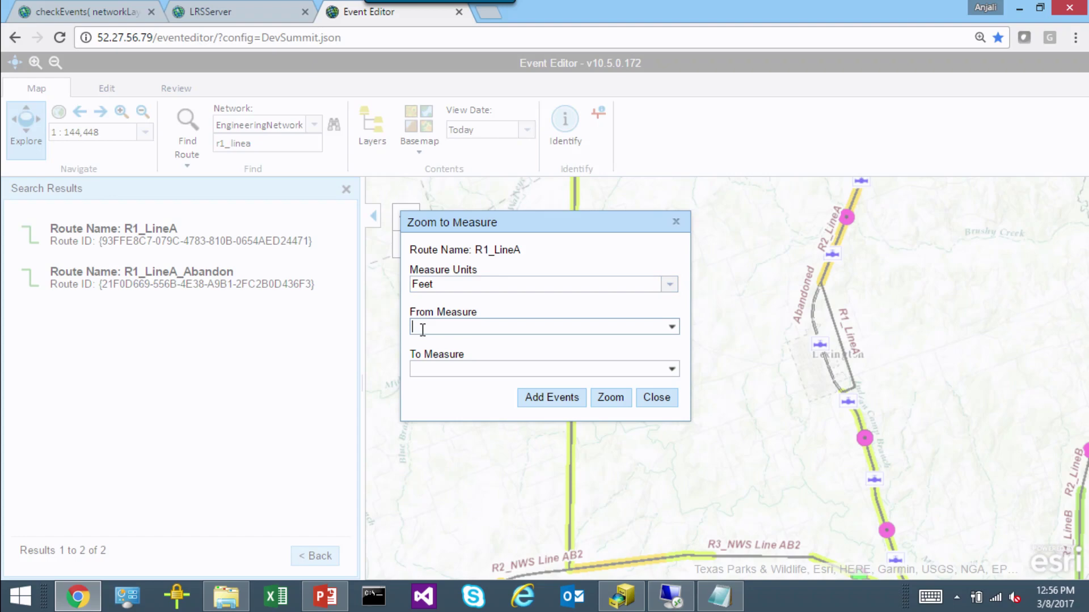
click(672, 327)
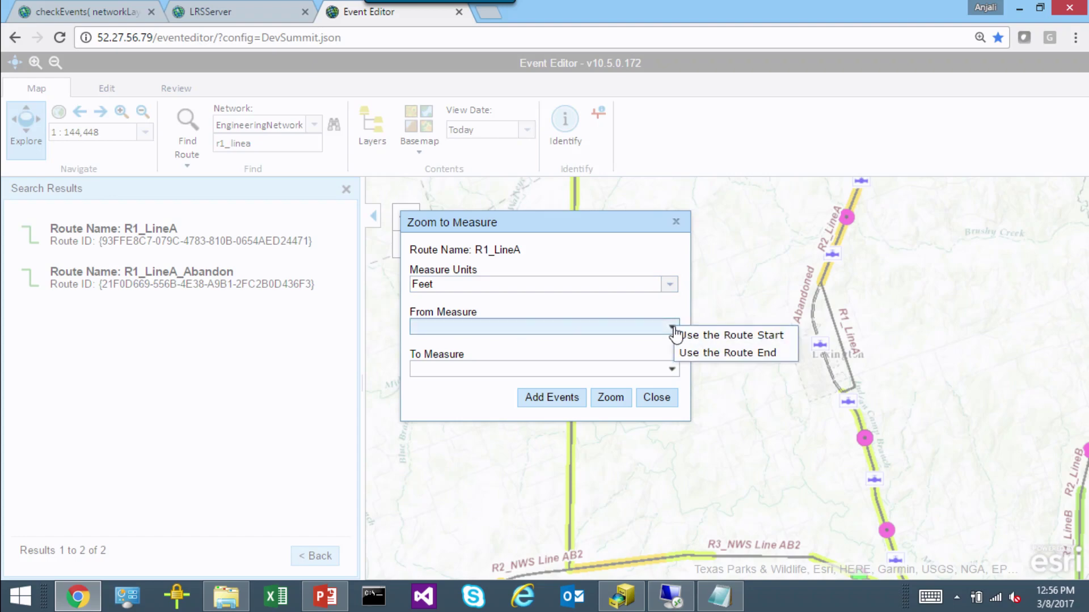
click(689, 336)
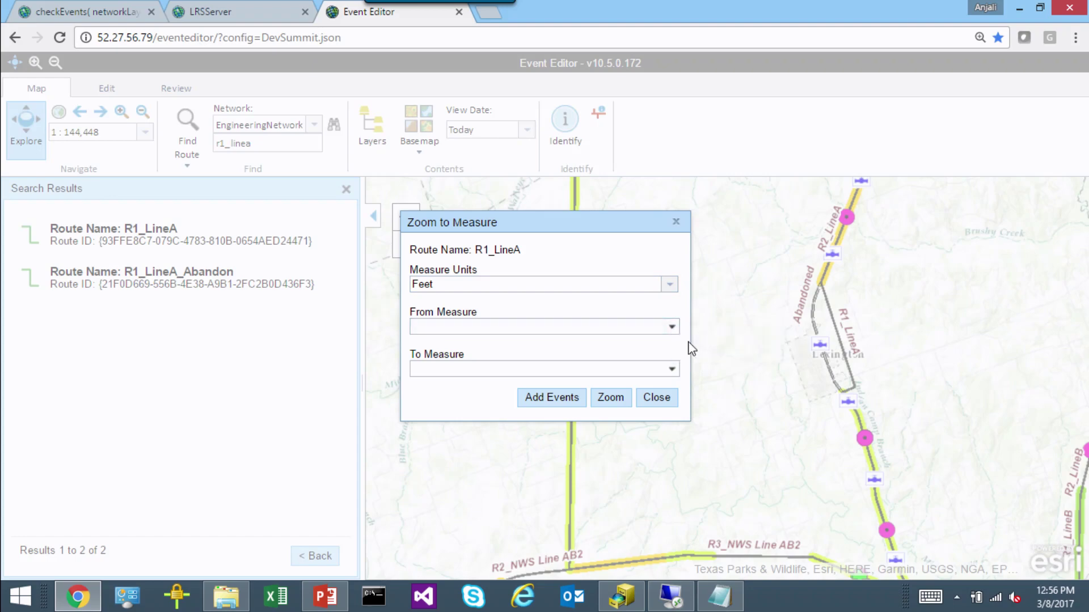
click(672, 370)
click(709, 396)
click(610, 398)
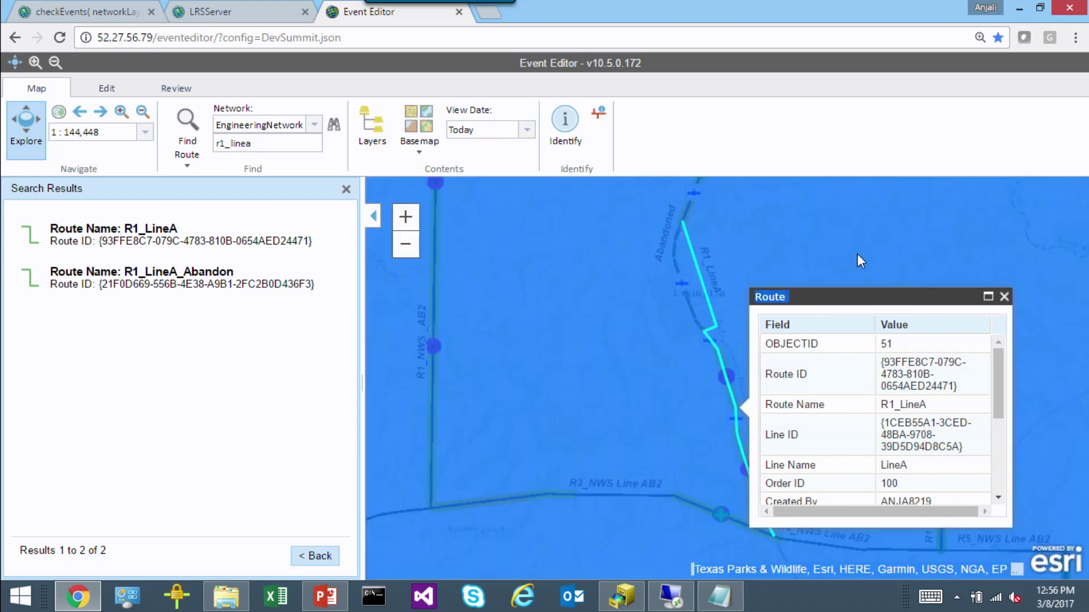
Step: Move the Route information window off the highlighted line, narrow the search results area, and close the information window
drag(834, 293, 890, 239)
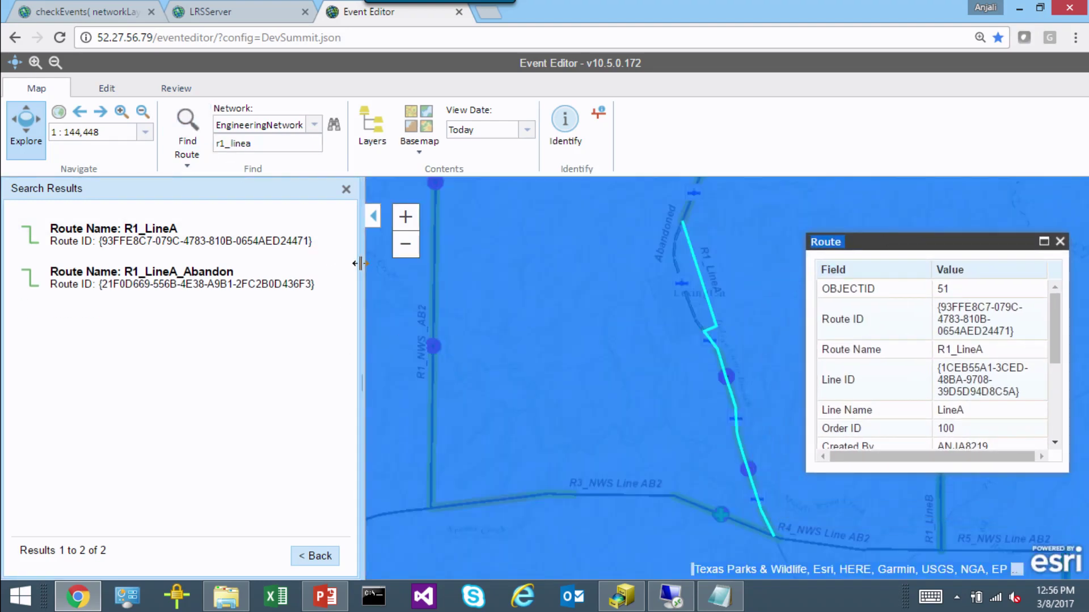
drag(361, 261, 297, 264)
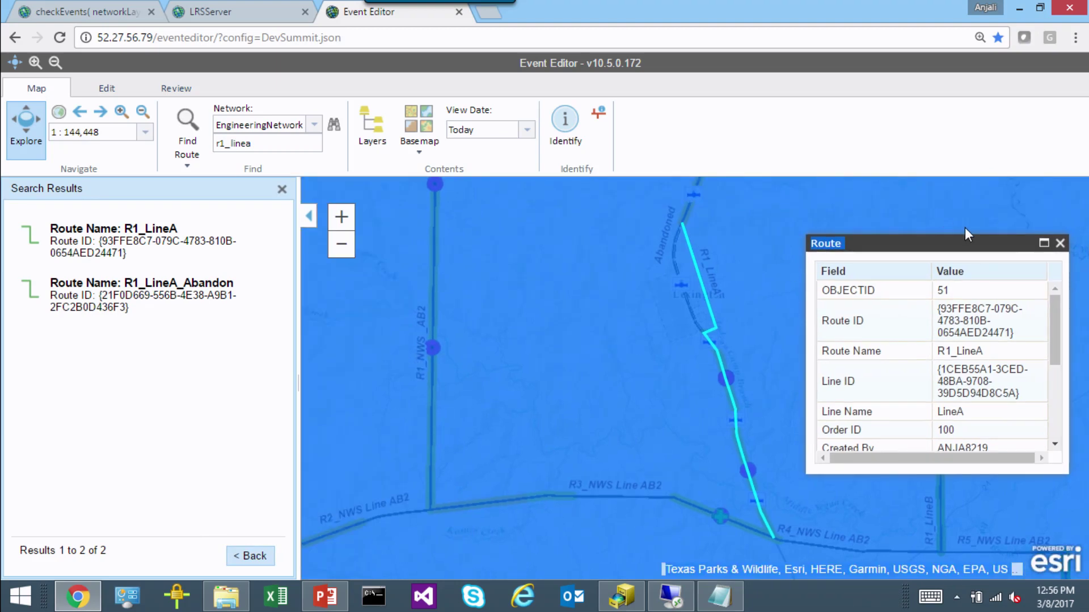
click(1059, 245)
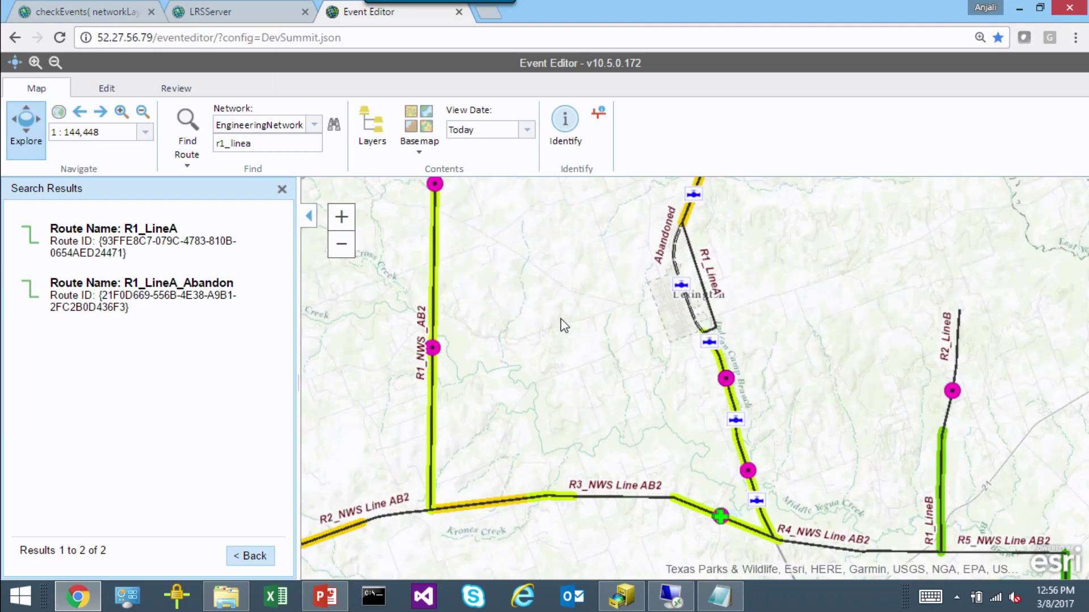
drag(565, 316, 543, 315)
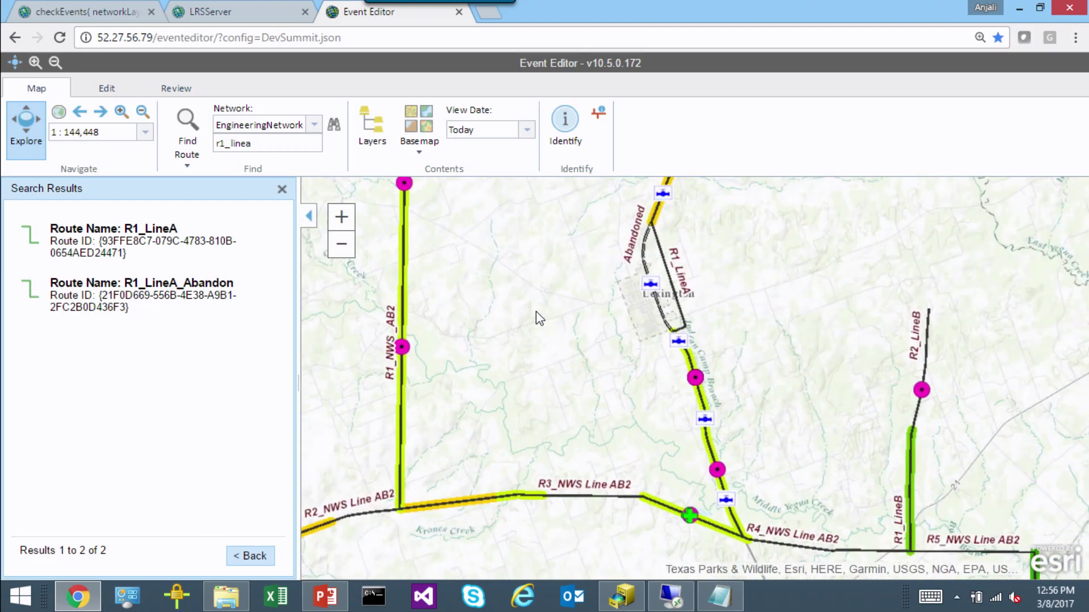
Step: Flash route R1_LineA on the map from the search results, and close the results
mouse_move(177, 271)
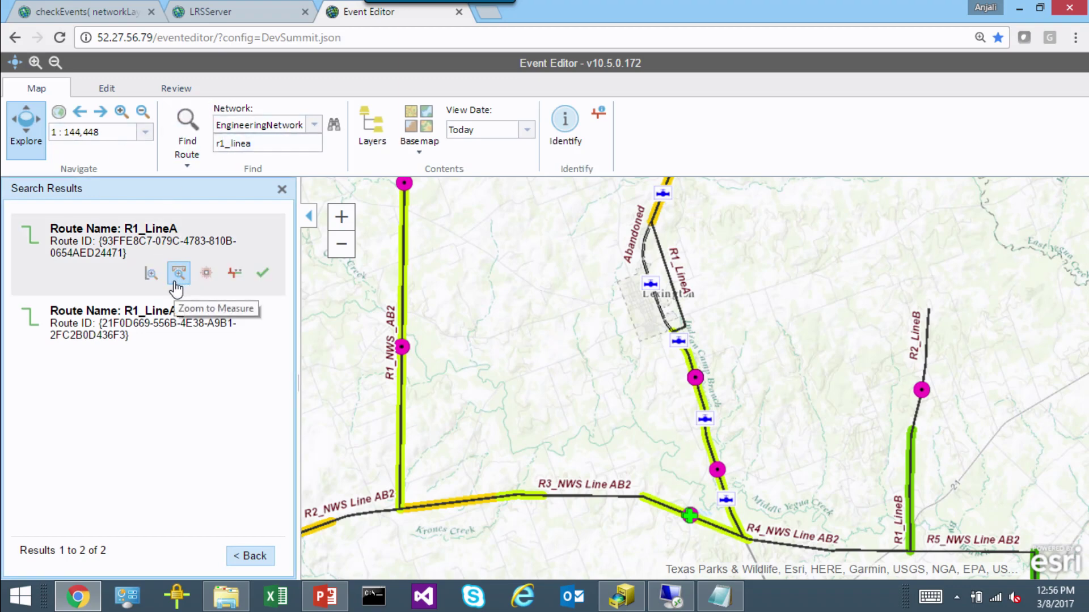
click(206, 277)
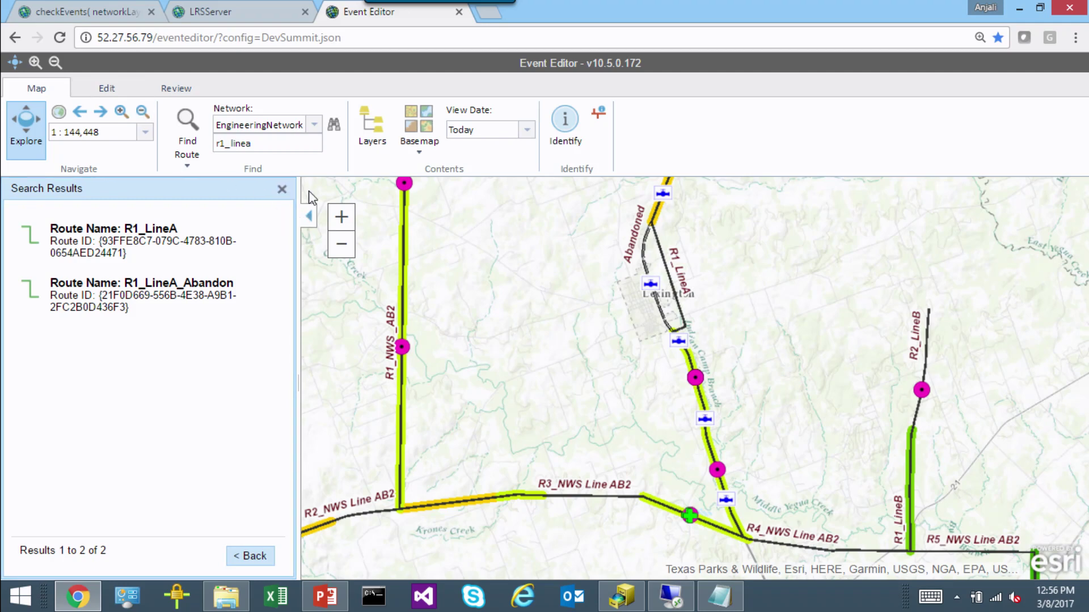
click(281, 192)
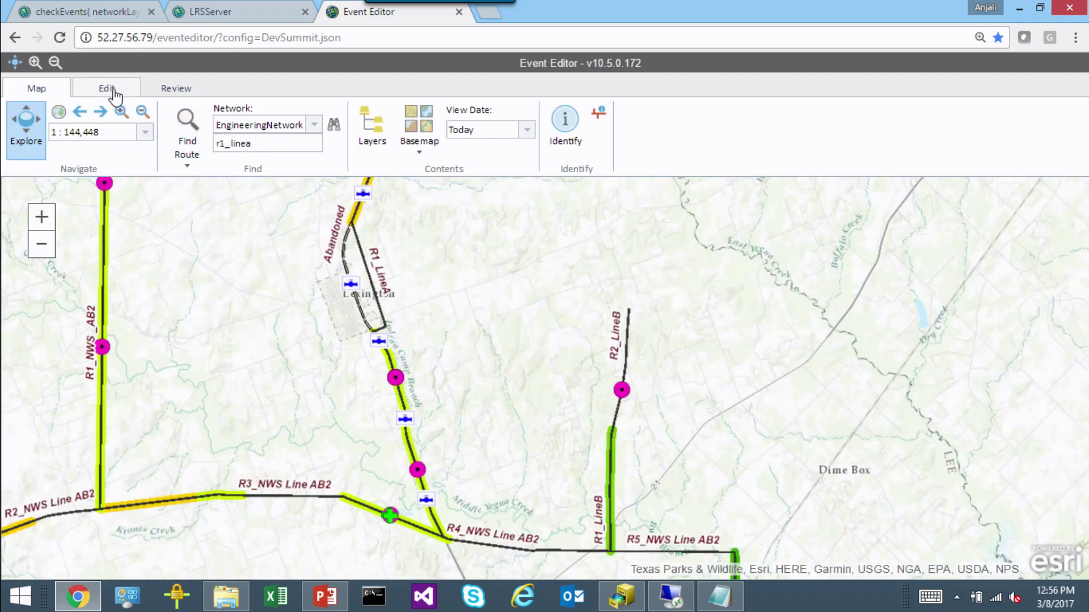
Step: Switch the editing version to DBO.Dev Summit
click(106, 89)
drag(457, 272, 600, 290)
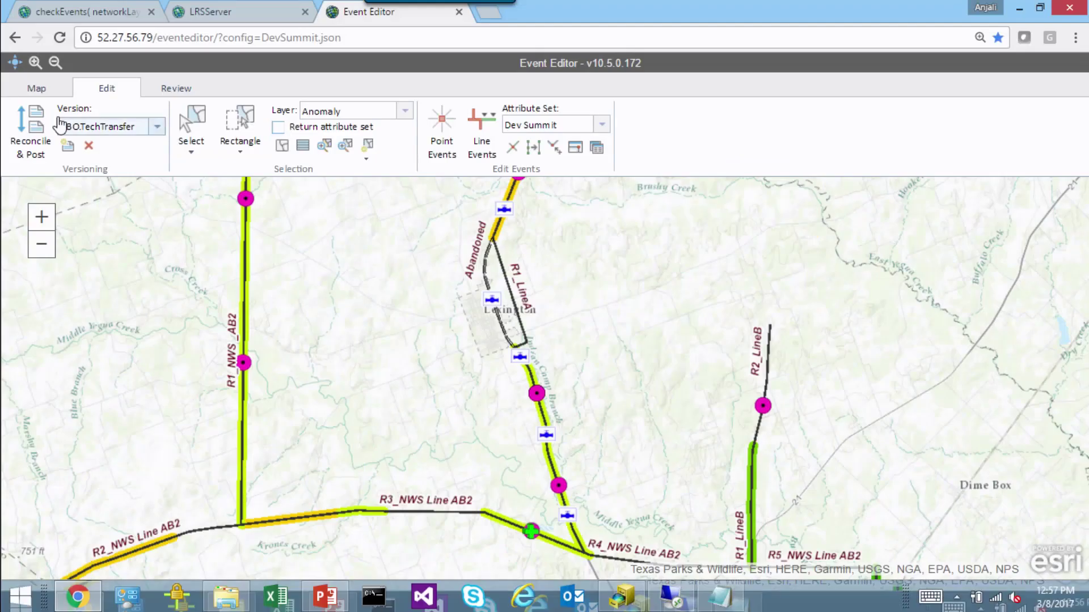
click(159, 128)
click(142, 164)
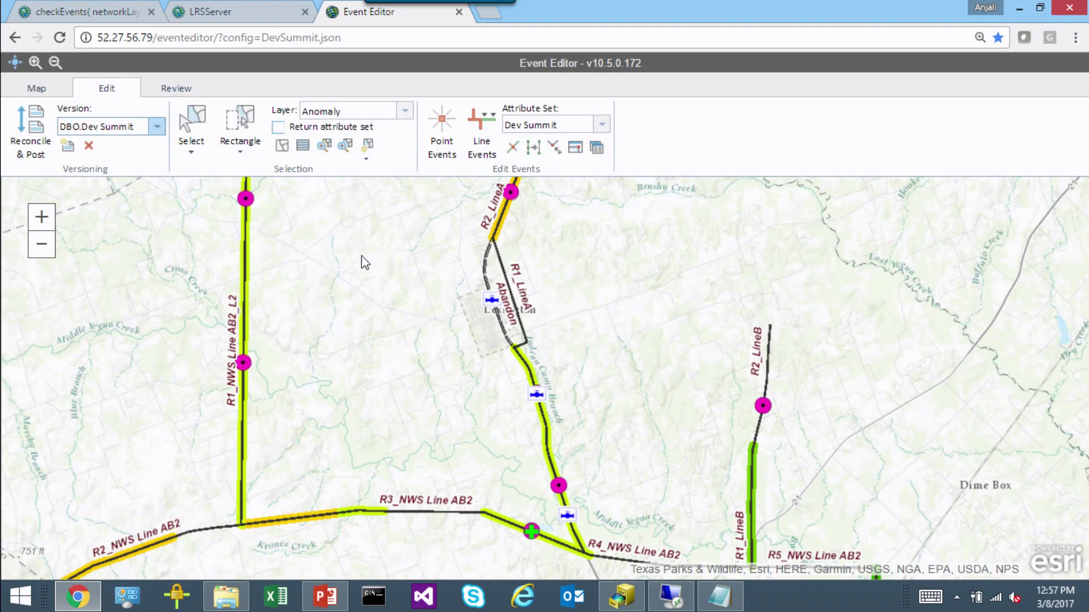
Step: Start a Valve point event on the EngineeringNetwork, picking route R1_LineB from the map and zooming to the route extent
drag(405, 289, 384, 297)
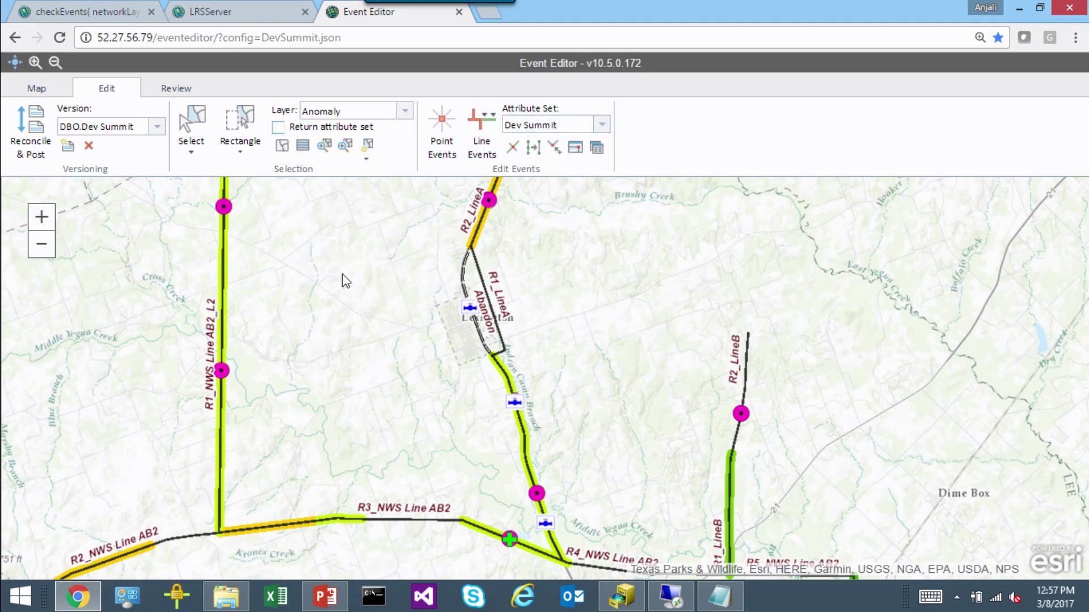
click(144, 299)
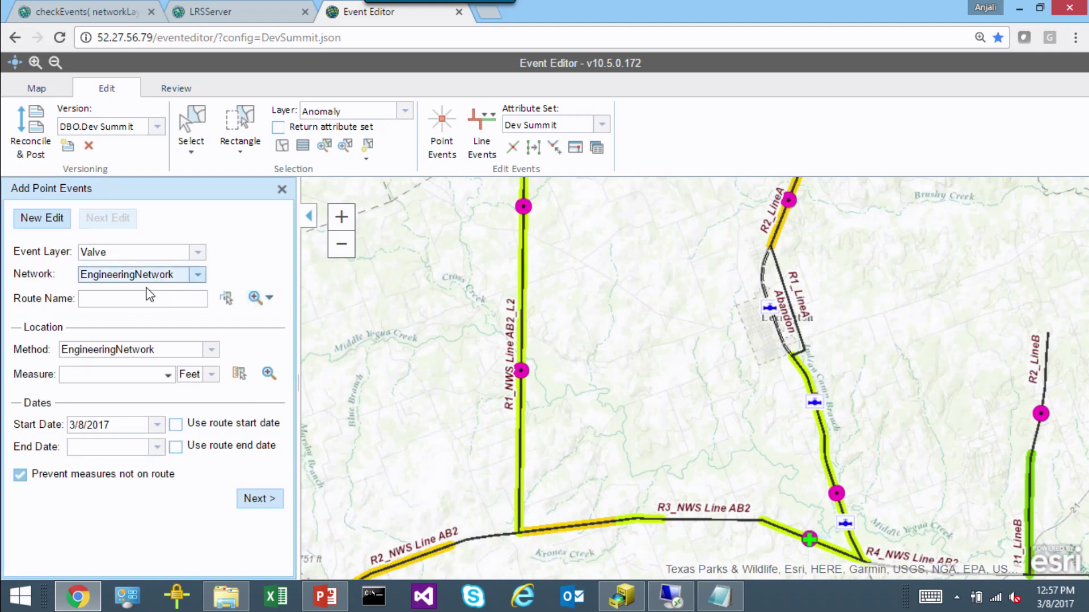
click(250, 303)
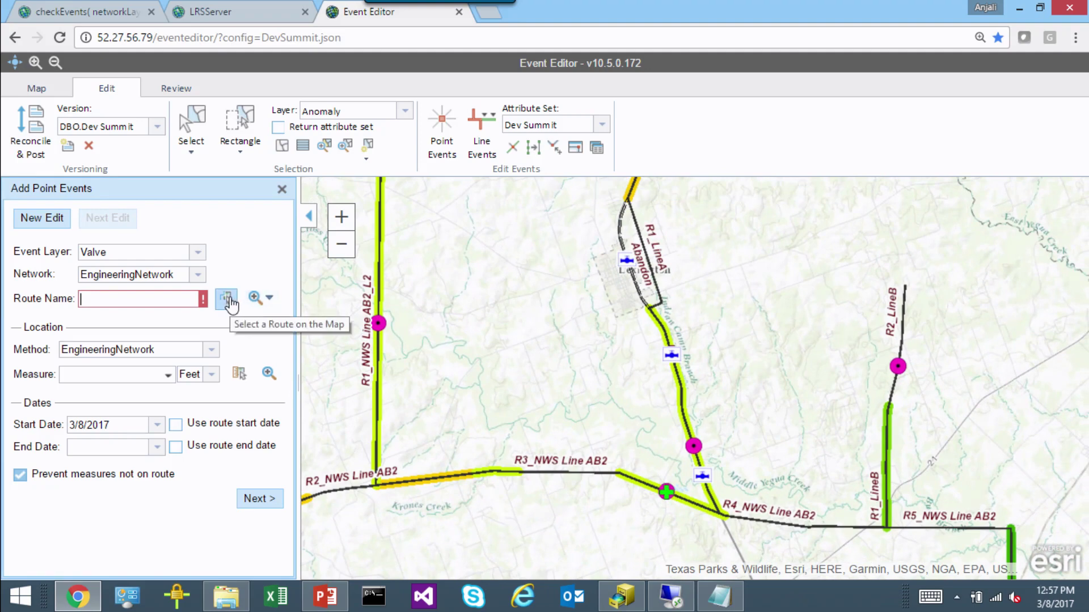
click(230, 303)
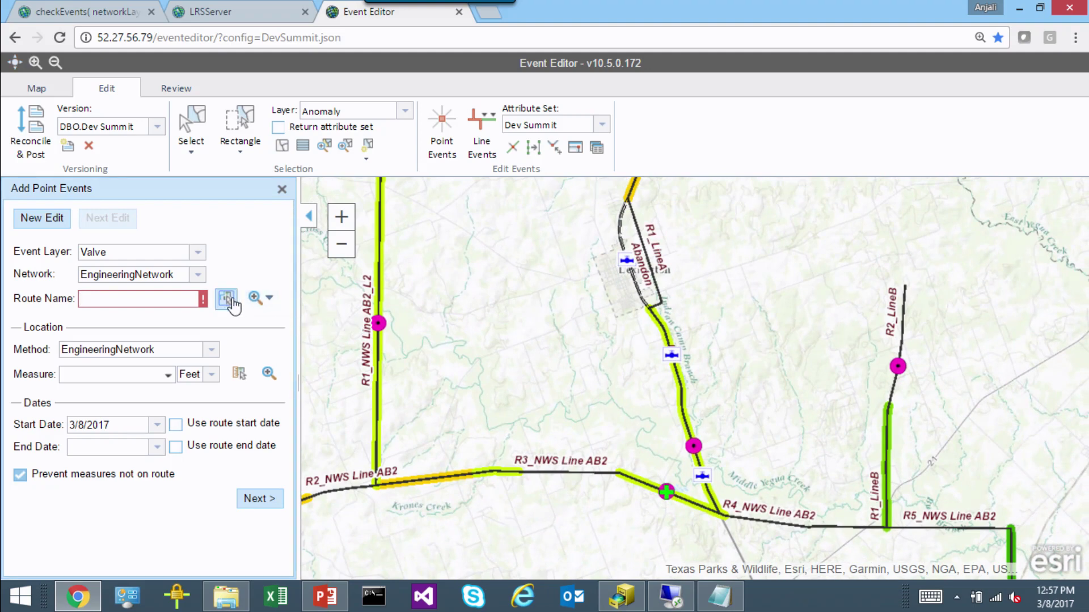
click(888, 445)
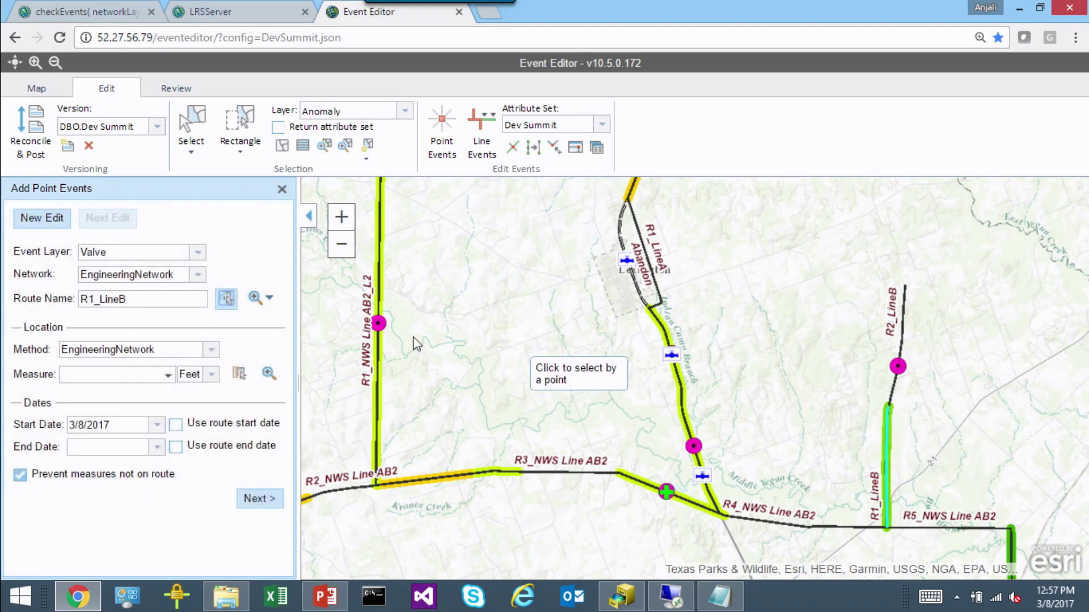
click(253, 301)
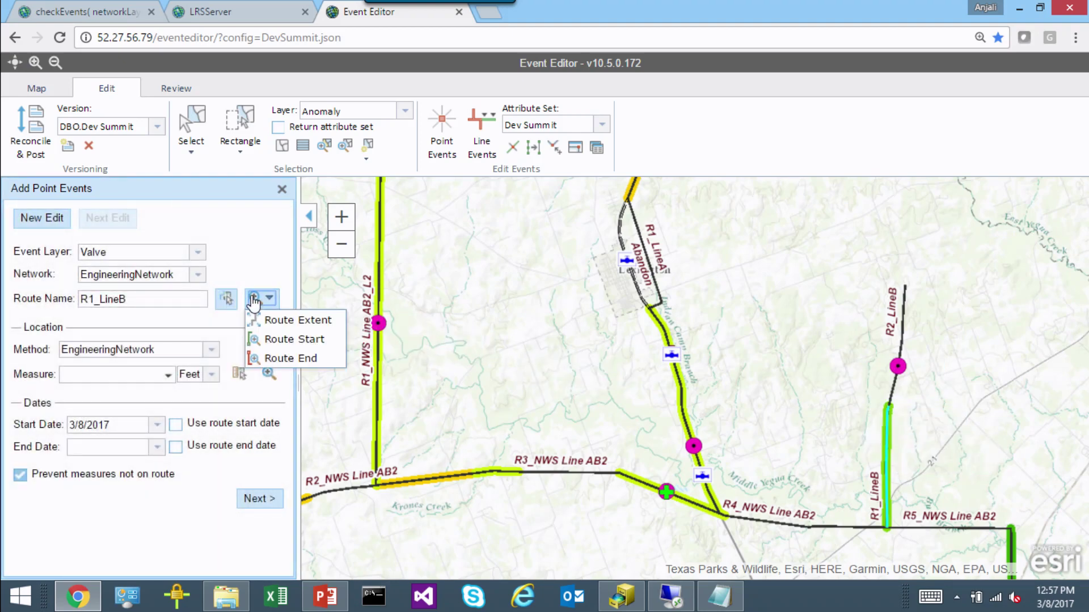
click(266, 320)
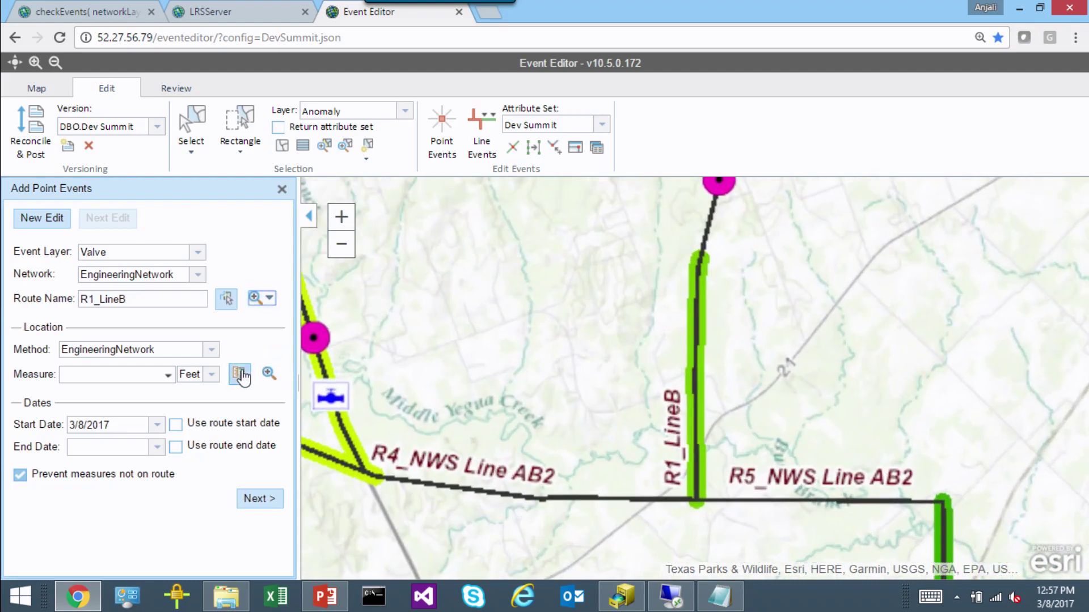
Step: Set the valve's measure to 5000 feet and review the available location methods, keeping EngineeringNetwork
click(103, 375)
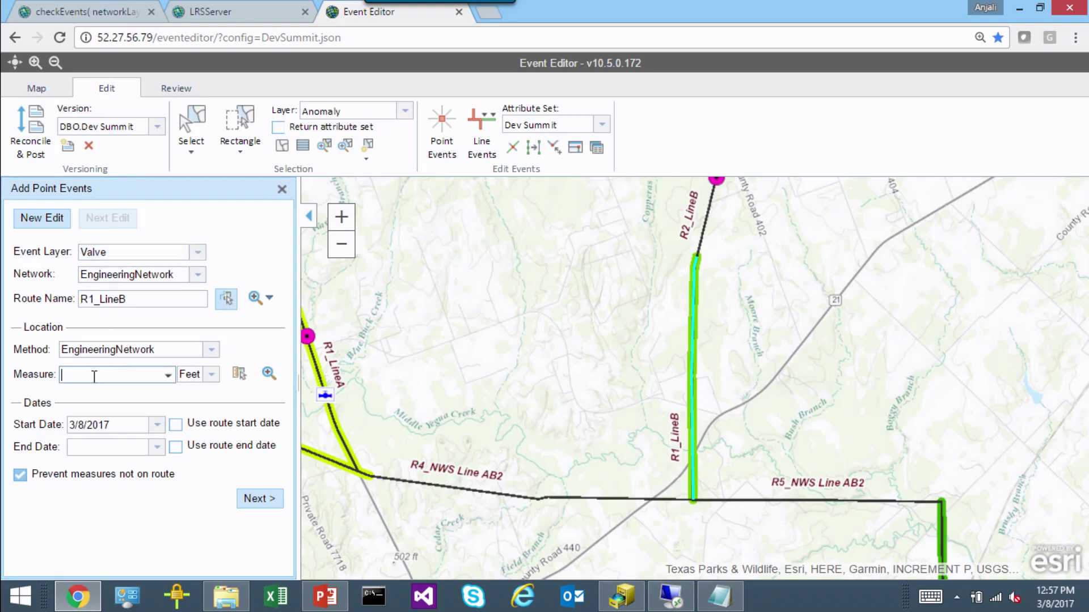
text(5000)
click(84, 452)
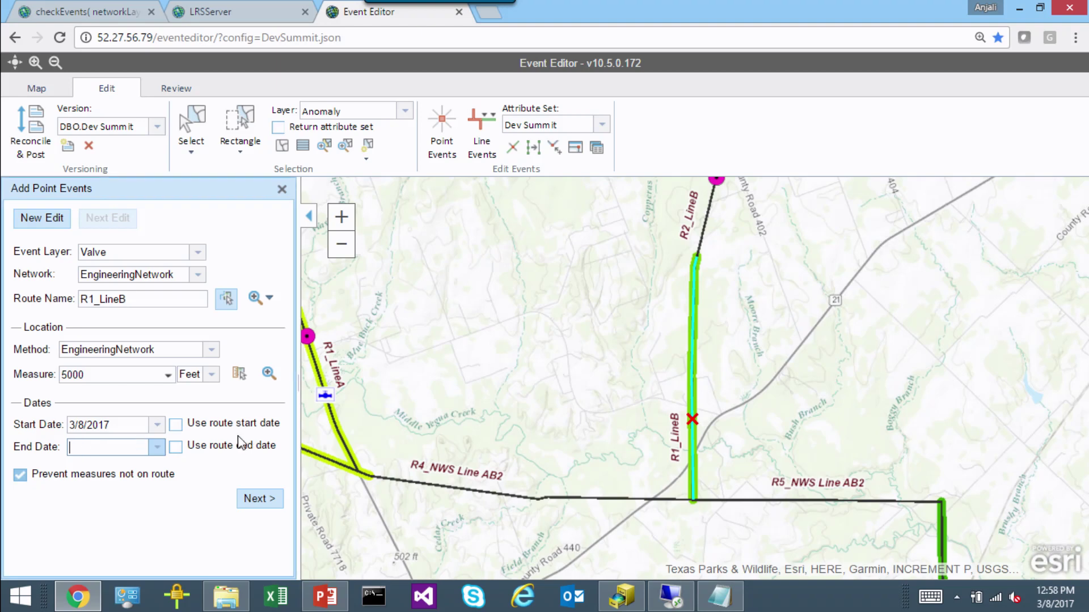
click(211, 350)
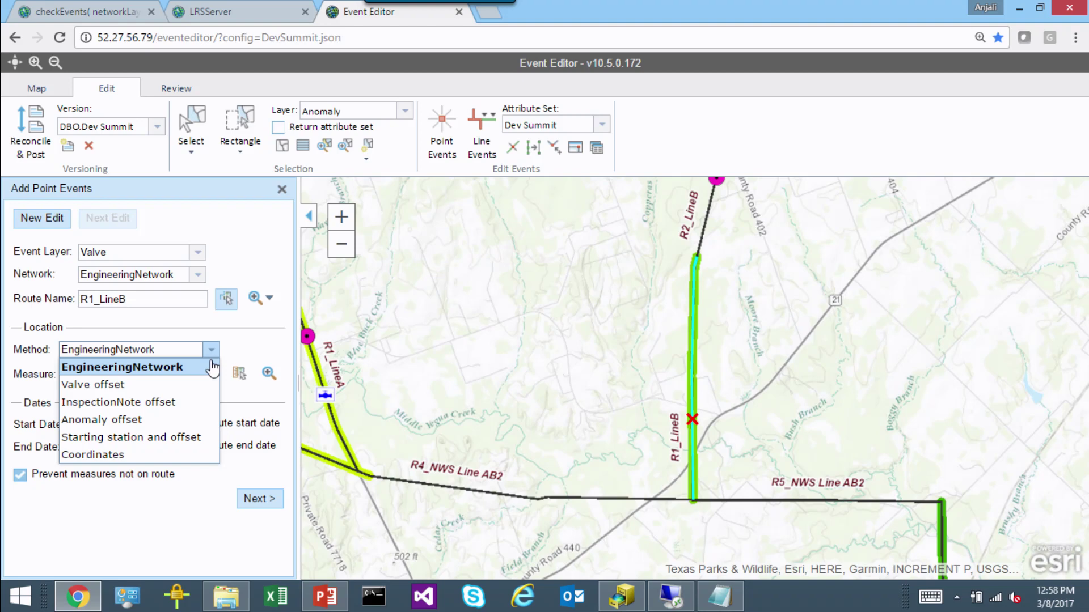
click(146, 534)
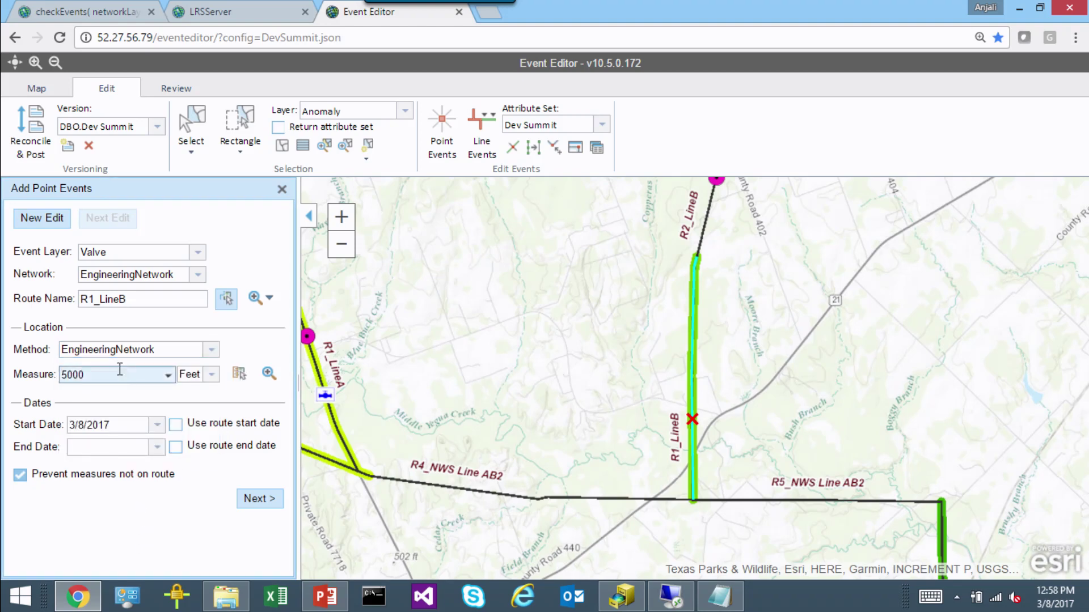
Step: Save the valve event without changing its attribute values and close the point event form
click(254, 499)
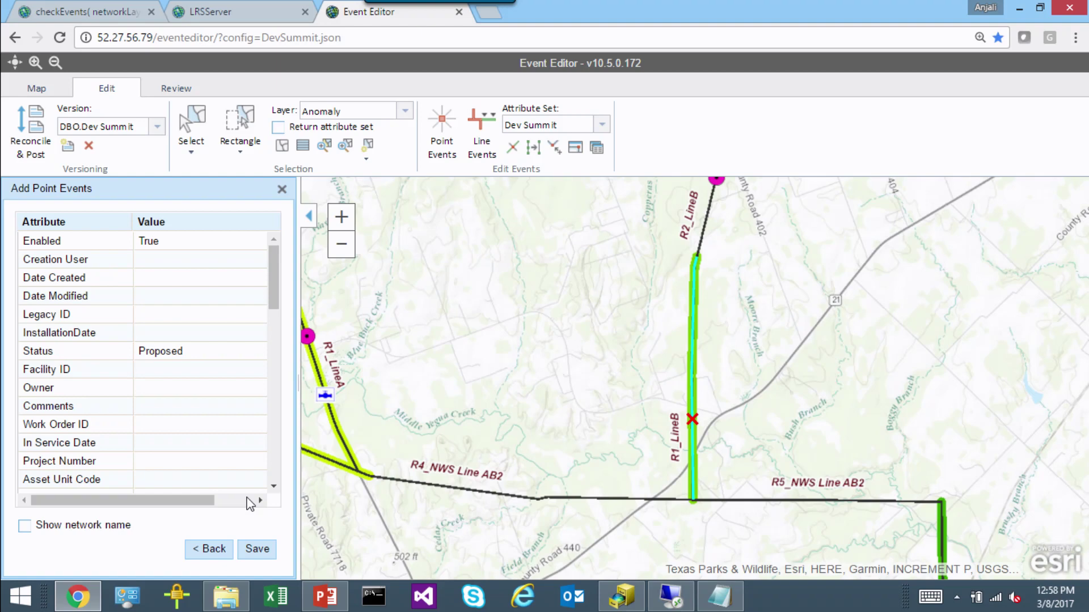
click(265, 562)
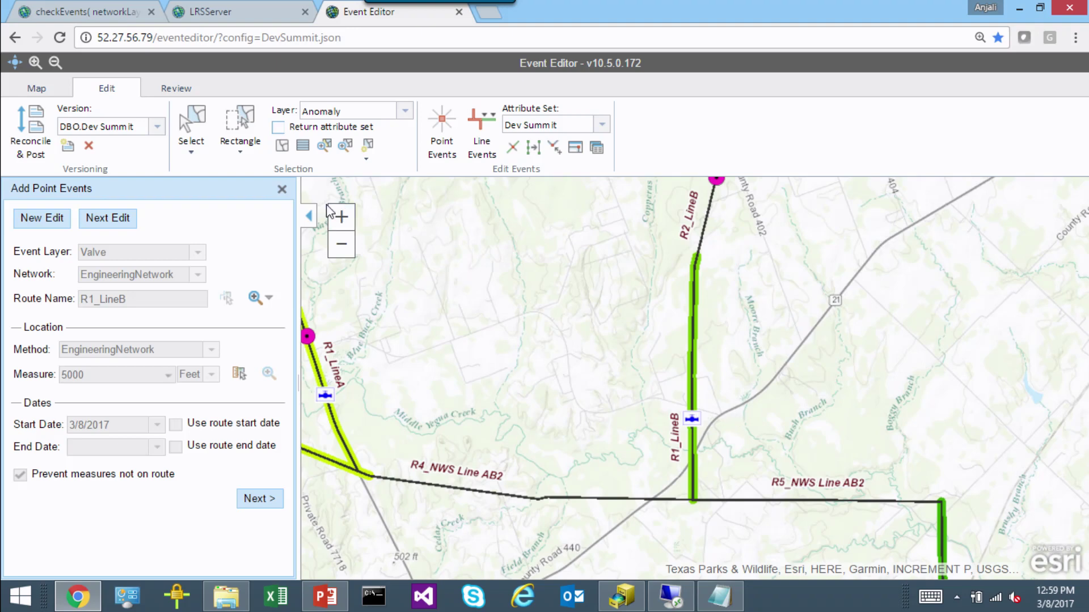
click(285, 191)
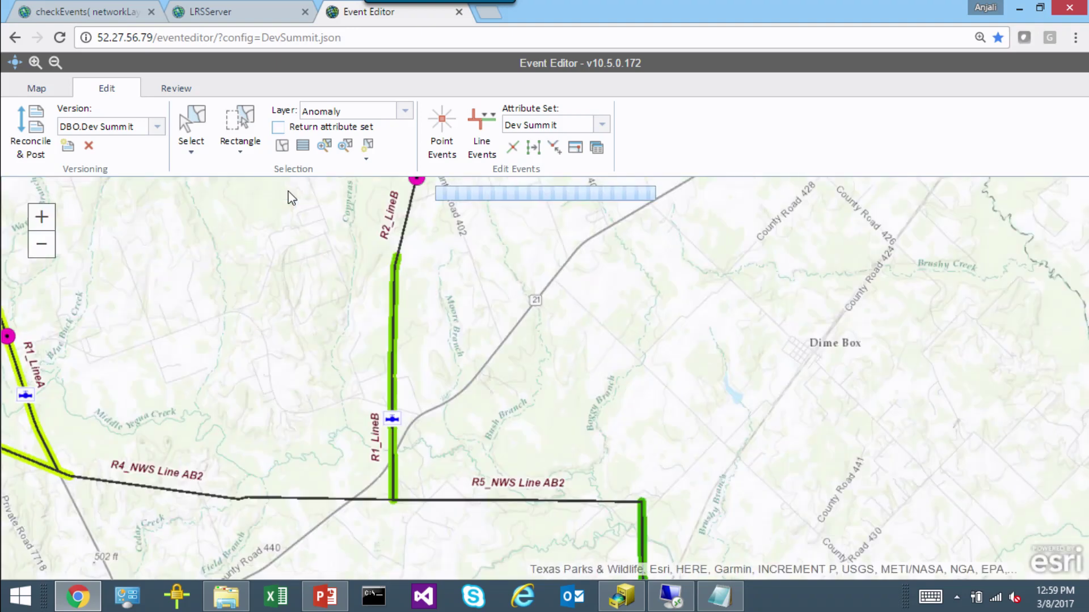
Step: Open the attribute set configuration and examine the OperatingPressure and DOTClass fields in the Dev Summit set
drag(505, 234, 560, 258)
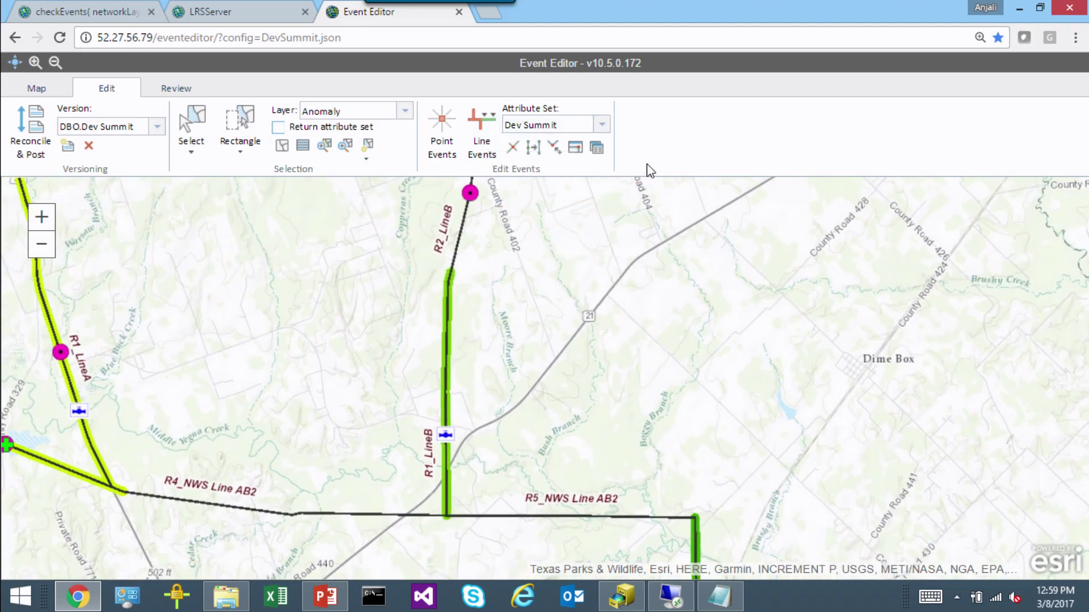
click(602, 157)
drag(569, 126, 404, 104)
click(530, 187)
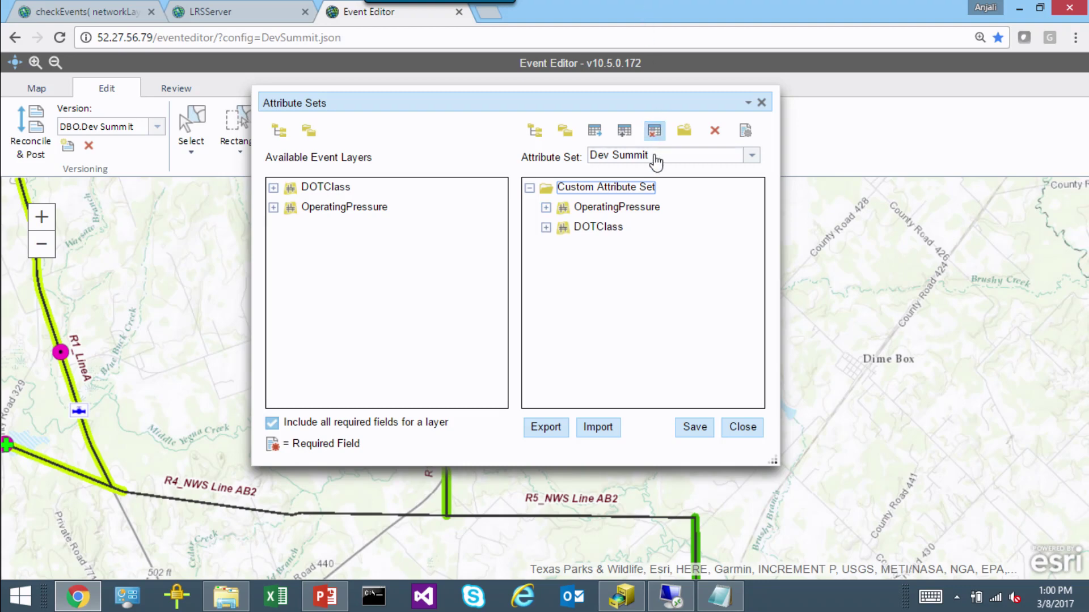
click(564, 208)
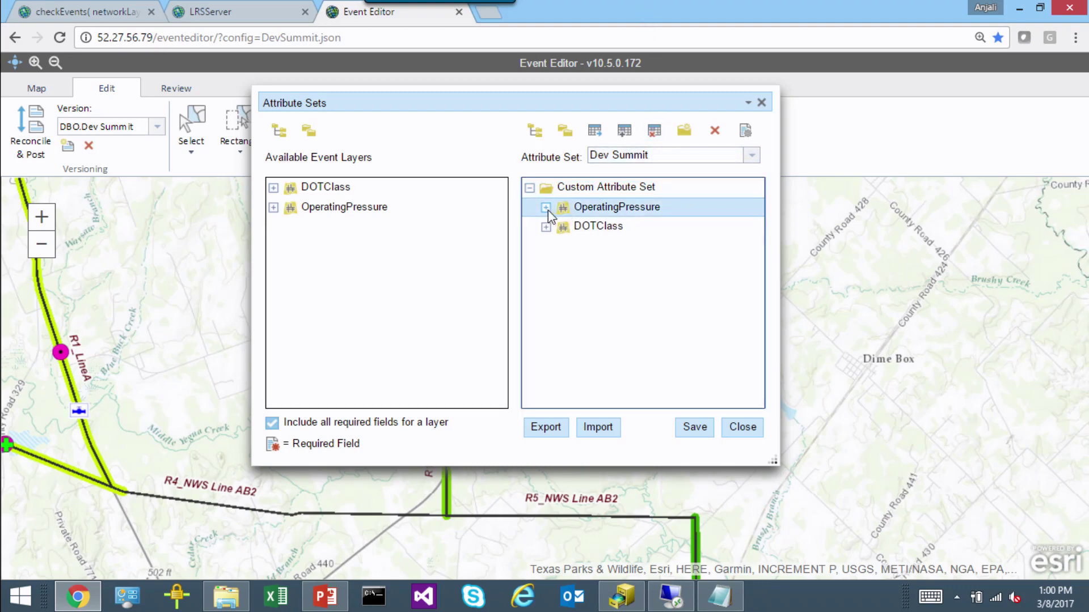
click(547, 208)
click(553, 266)
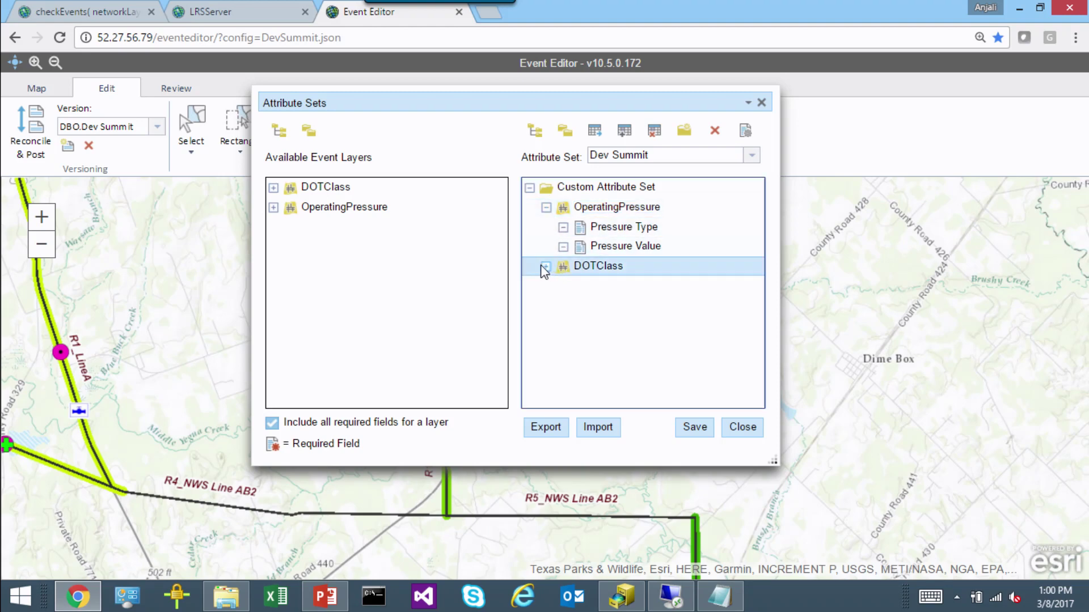
click(546, 266)
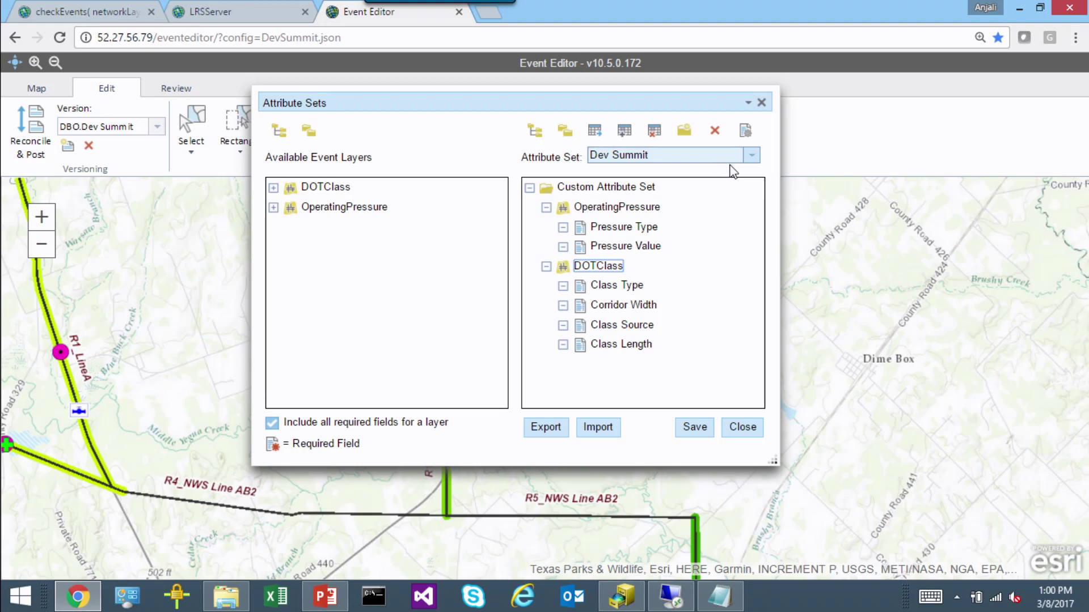
Step: Display the Default attribute set and examine all attributes under OperatingPressure and DOTClass
click(752, 156)
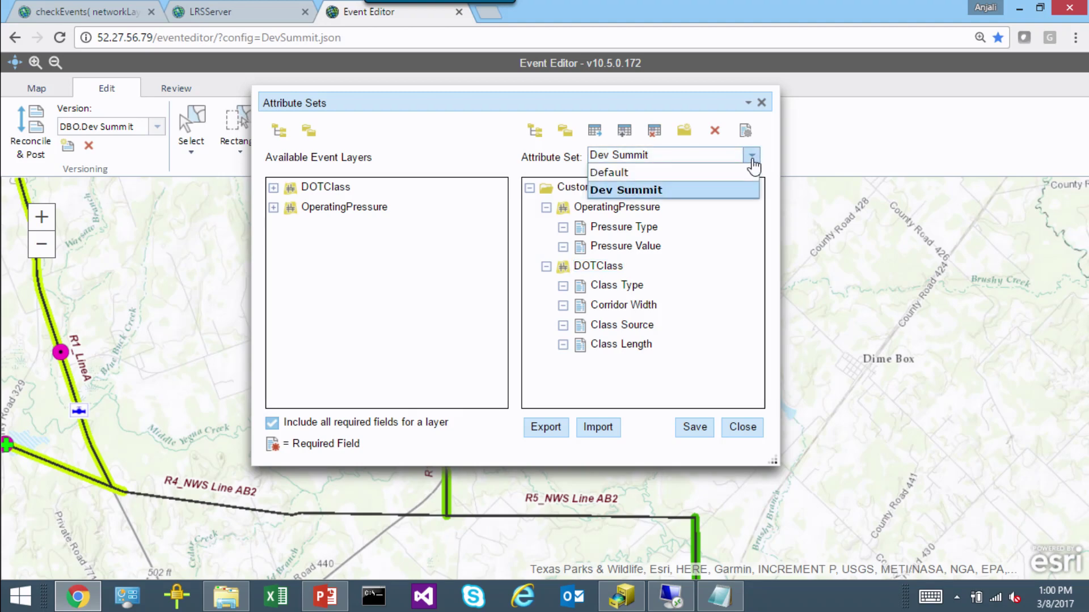
click(675, 177)
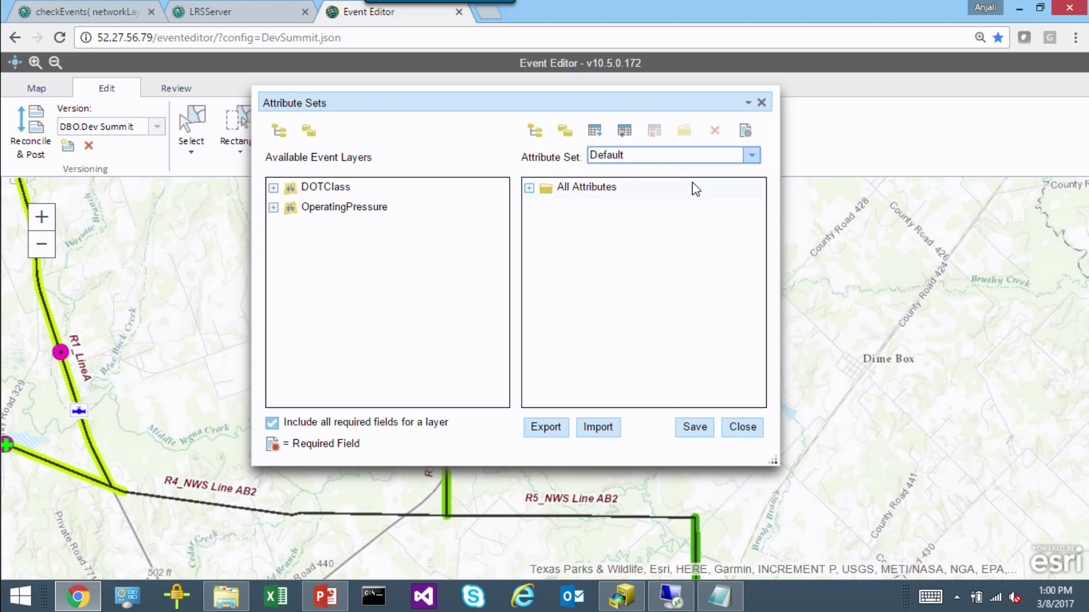
click(530, 188)
click(547, 208)
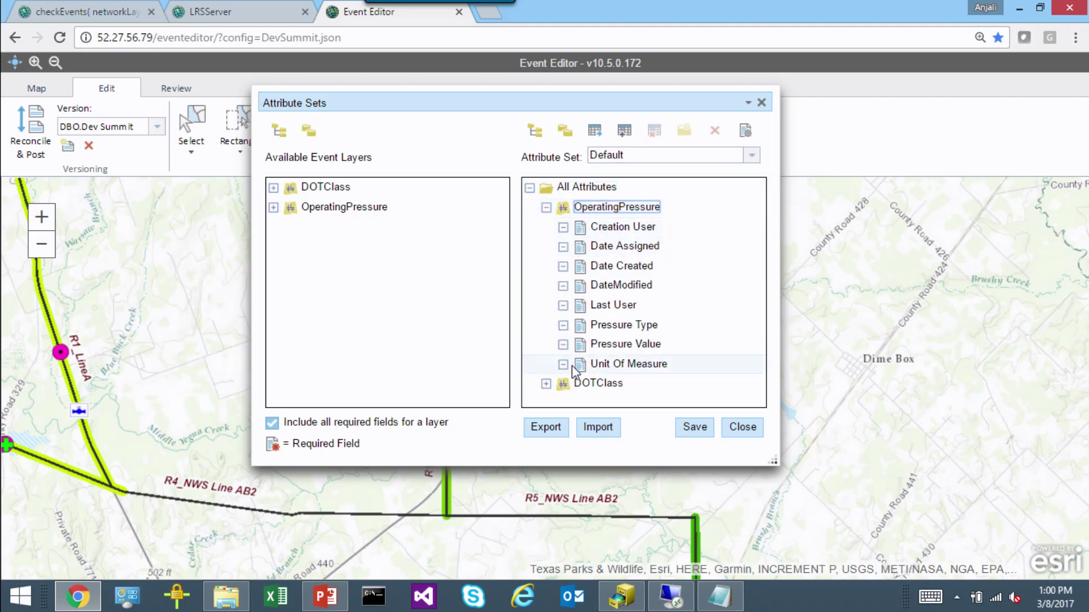
click(546, 386)
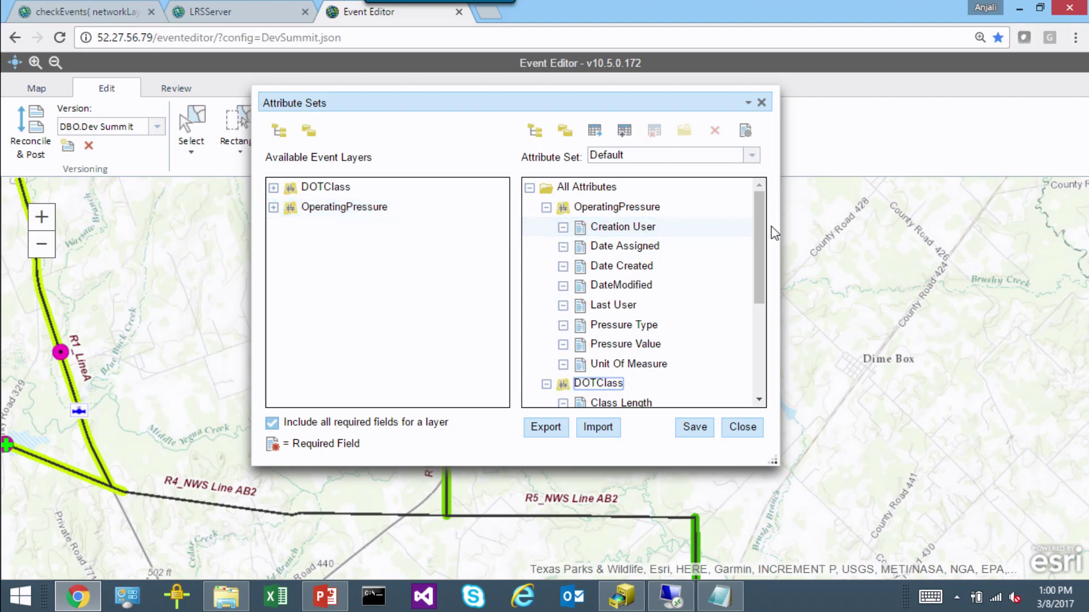
scroll(760, 224, down, 2)
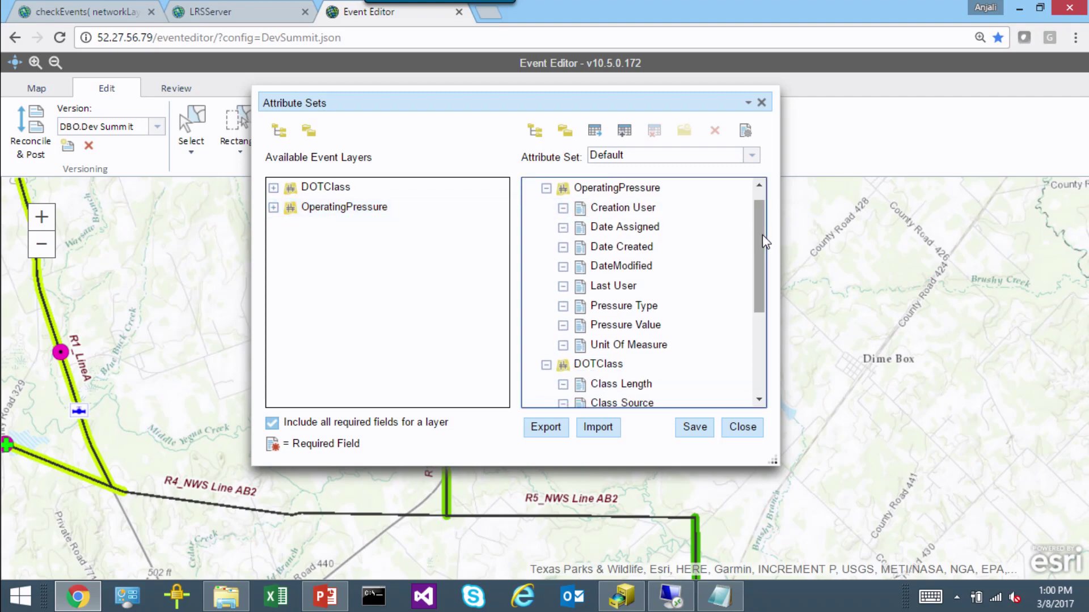
click(706, 267)
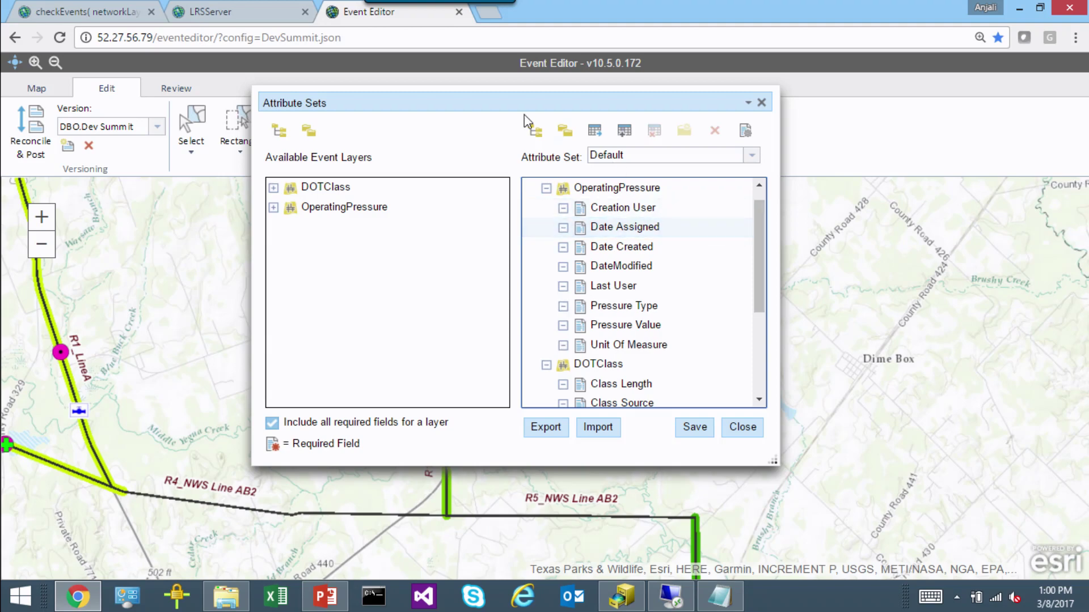
drag(759, 232, 754, 180)
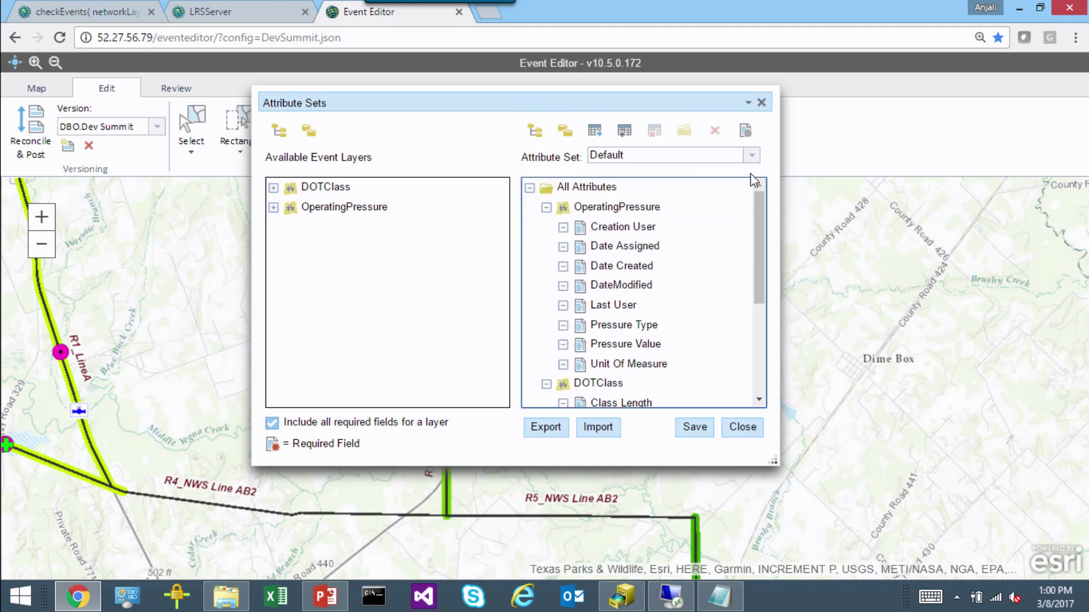
Step: Return to the Dev Summit attribute set, review its OperatingPressure and DOTClass fields, and close the attribute set configuration
click(751, 157)
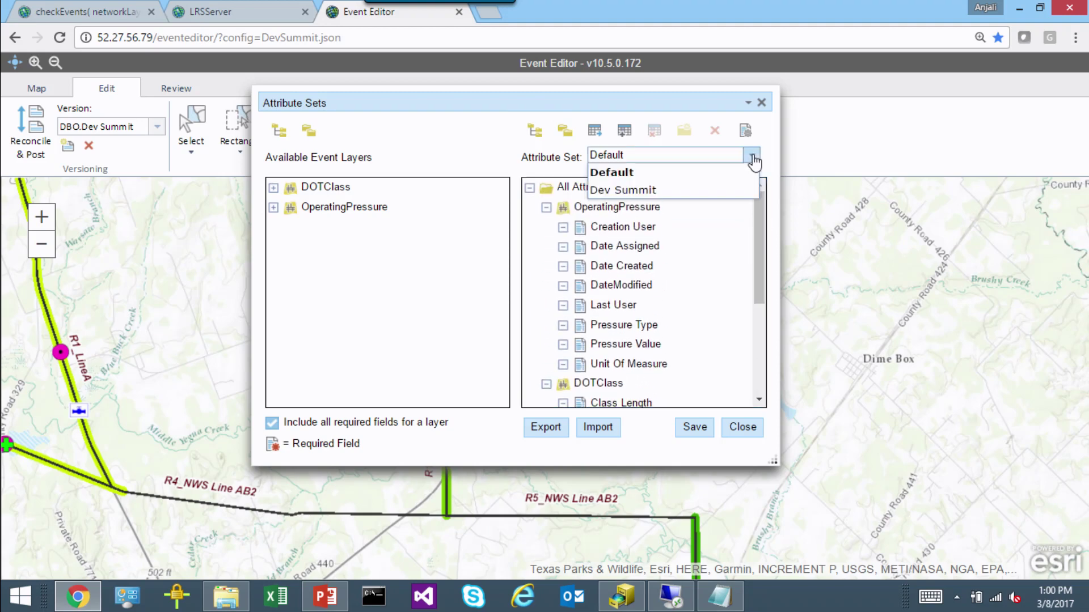
click(685, 193)
click(533, 196)
click(530, 188)
click(546, 207)
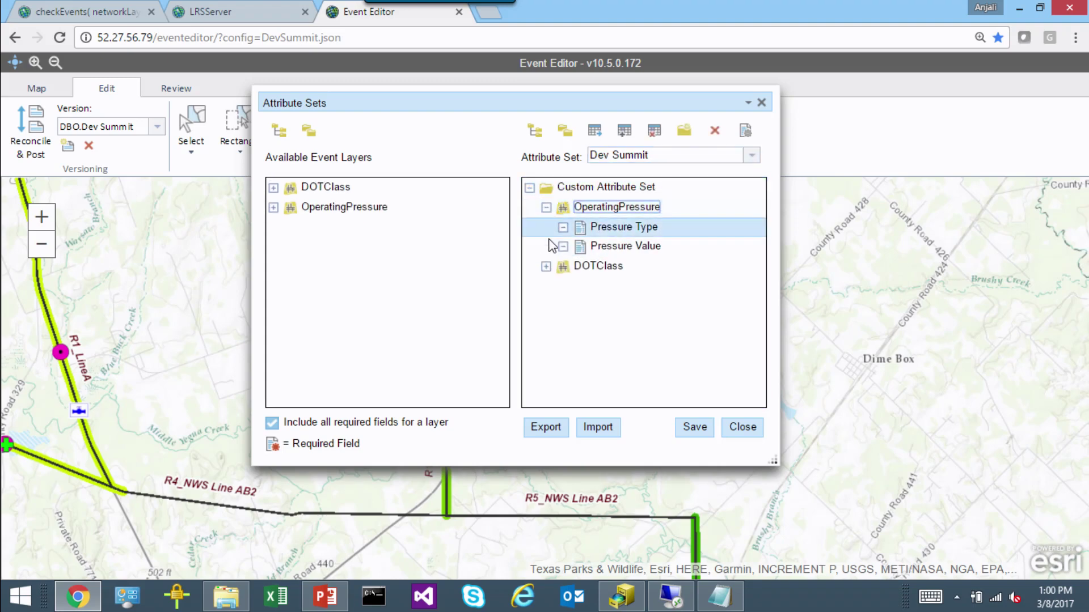
click(546, 267)
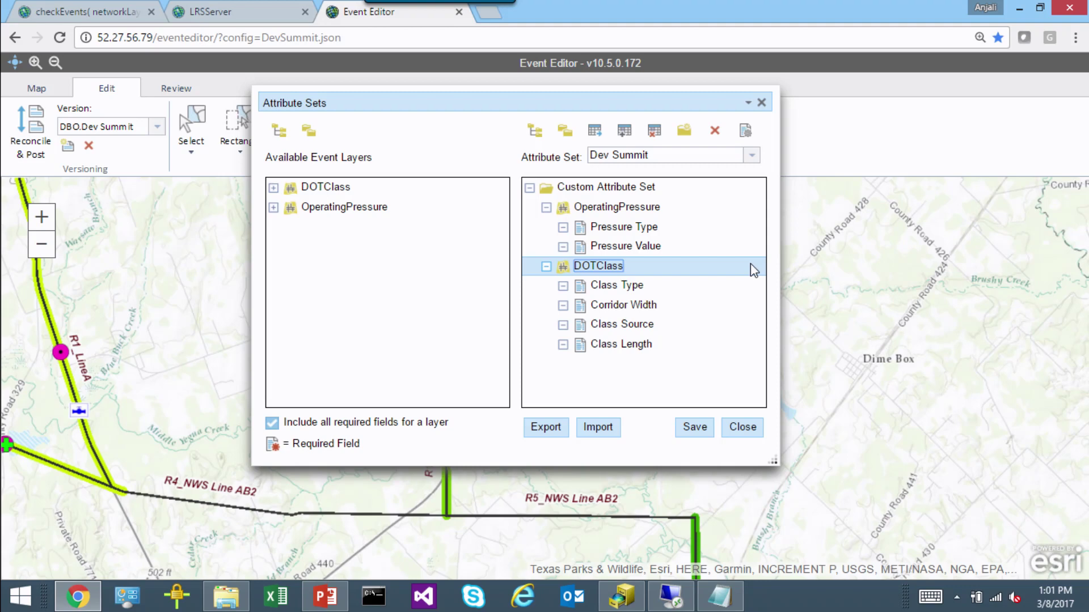
click(763, 105)
Step: Start adding linear events with the Dev Summit attribute set
click(481, 135)
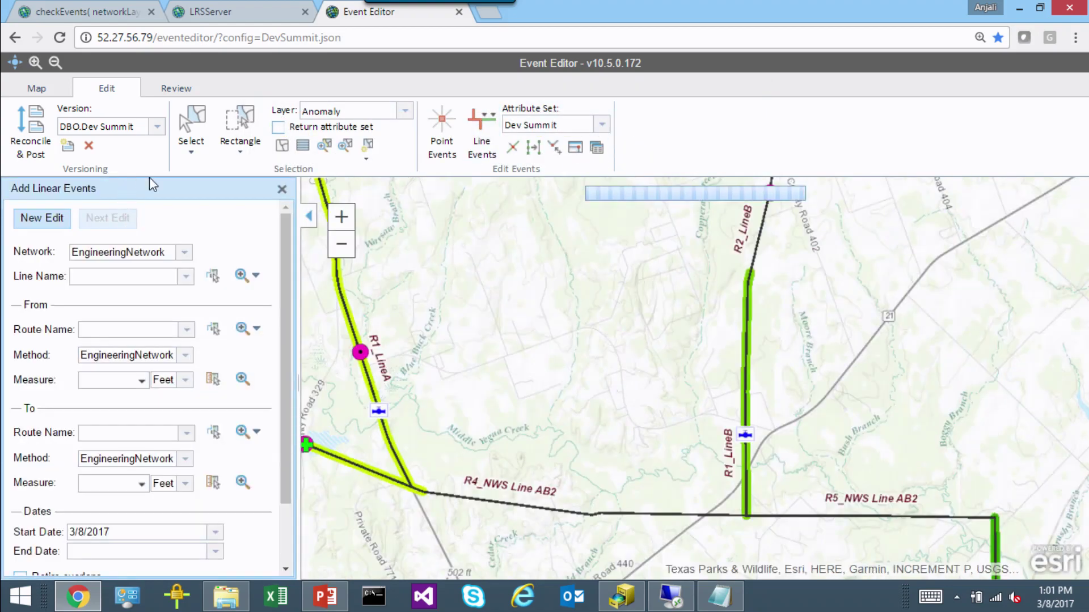
drag(639, 253, 462, 319)
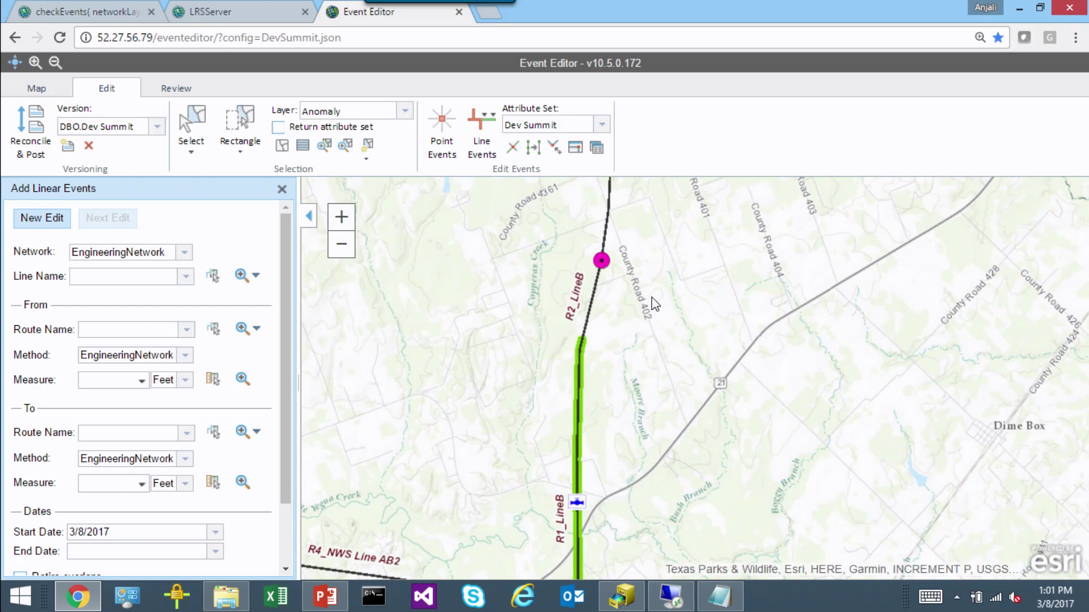
scroll(655, 304, down, 1)
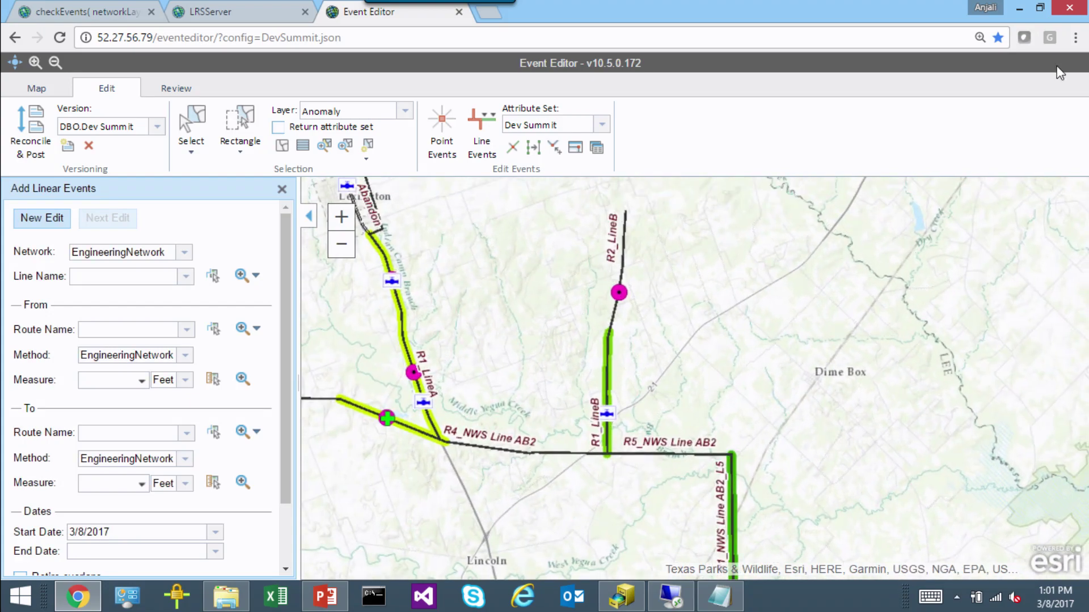
Step: Hide the InspectionNote and Anomaly layers and turn on the DOTClass layer with its class symbols in view
click(37, 88)
click(386, 138)
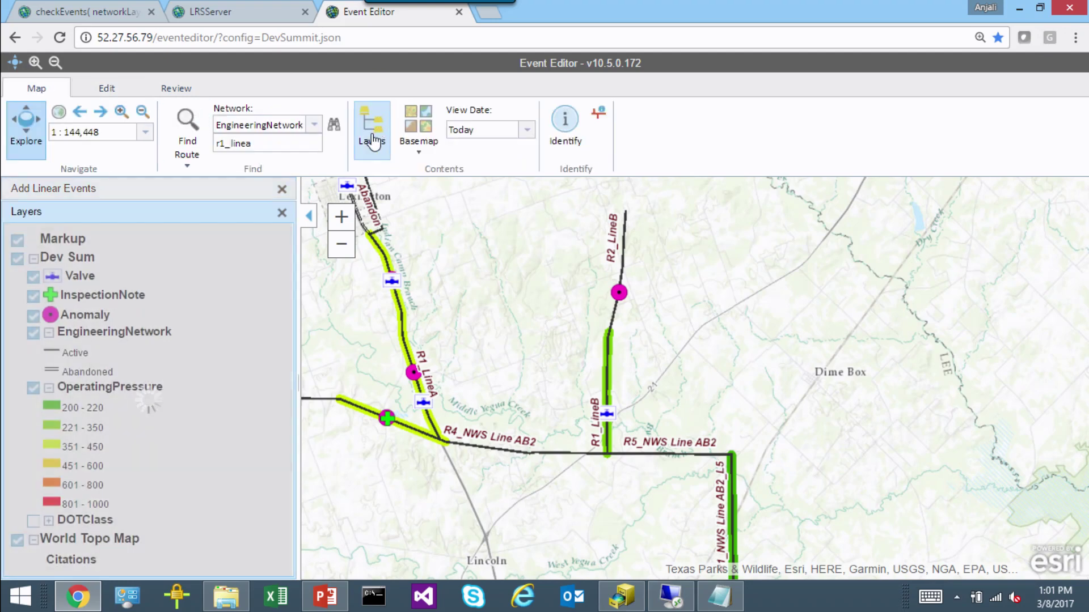
click(34, 314)
click(34, 296)
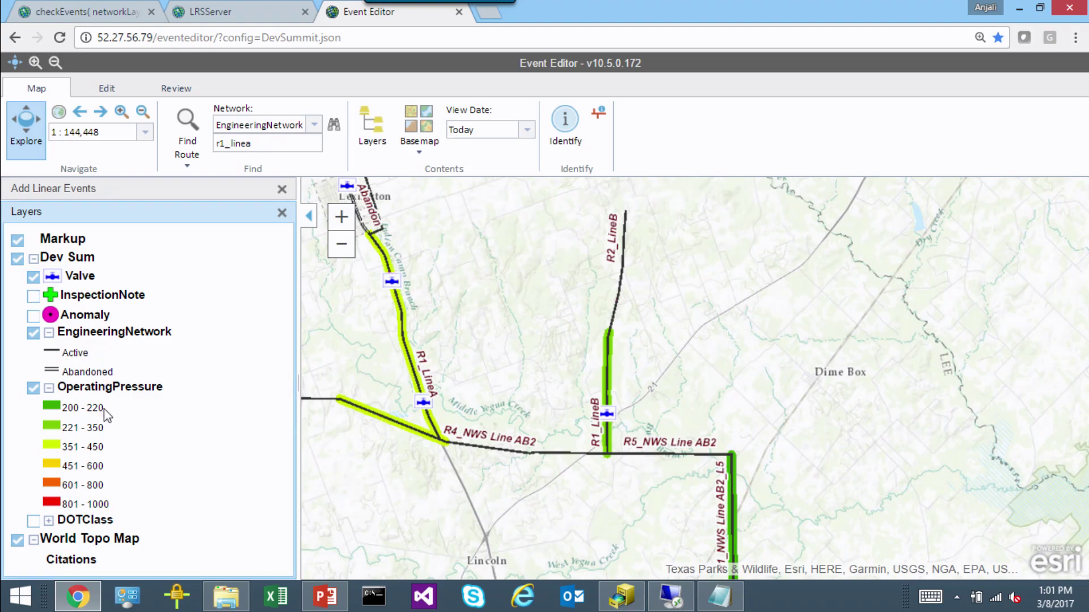
click(33, 521)
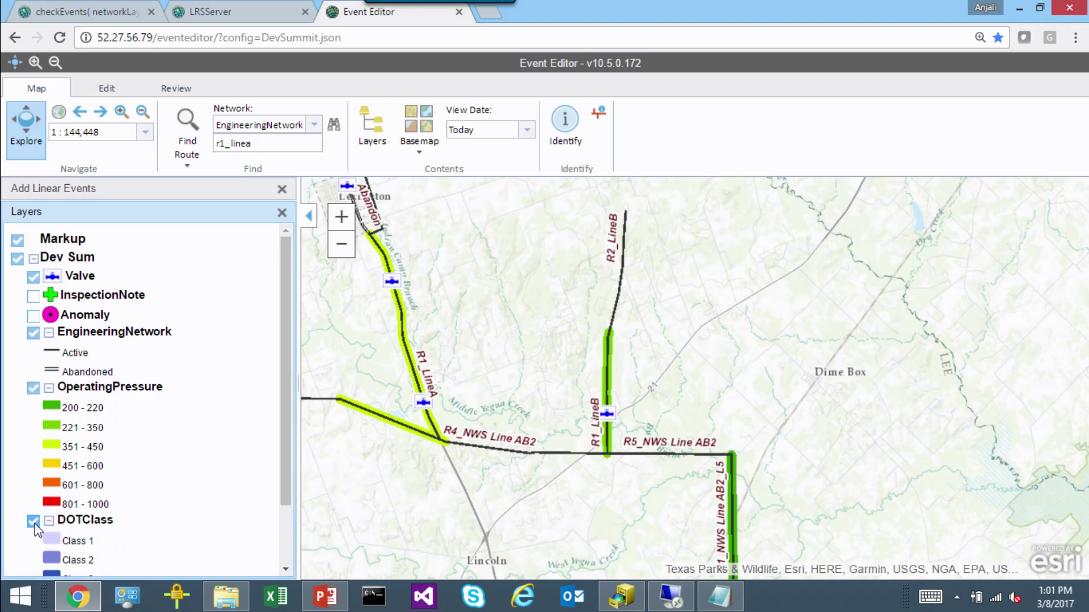
drag(287, 427, 252, 499)
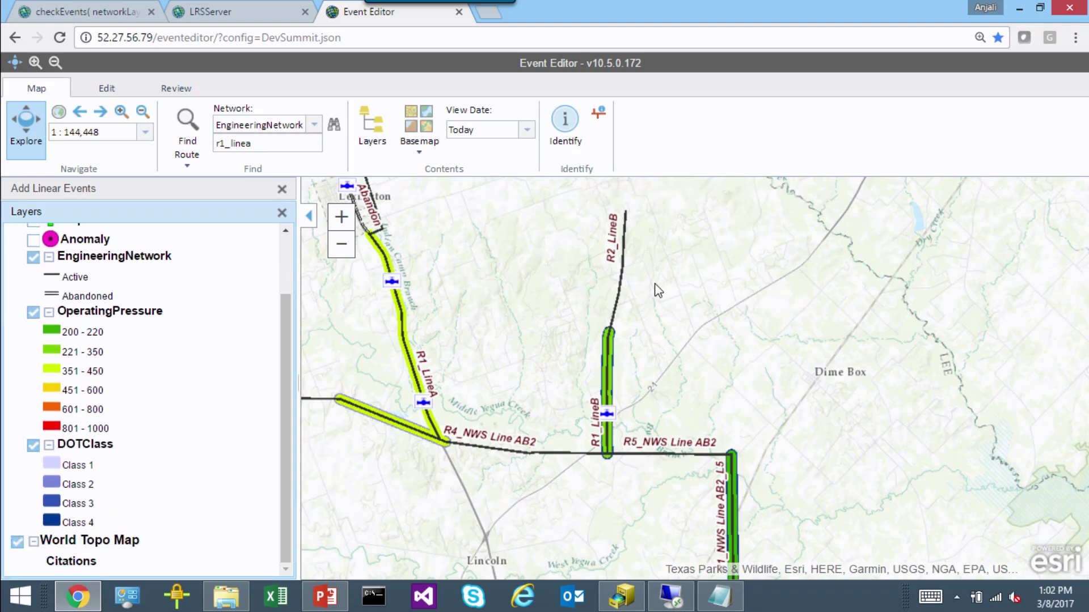
Step: Resume adding linear events and pick Line B from the map as the line, using the R2_LineB route
click(115, 90)
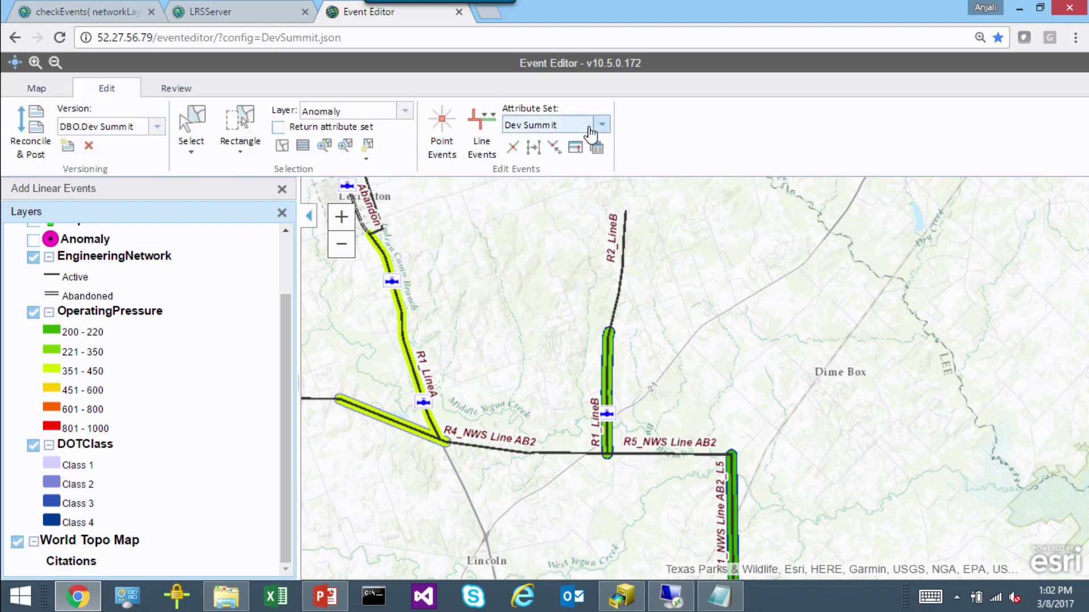
click(481, 138)
click(124, 278)
click(213, 281)
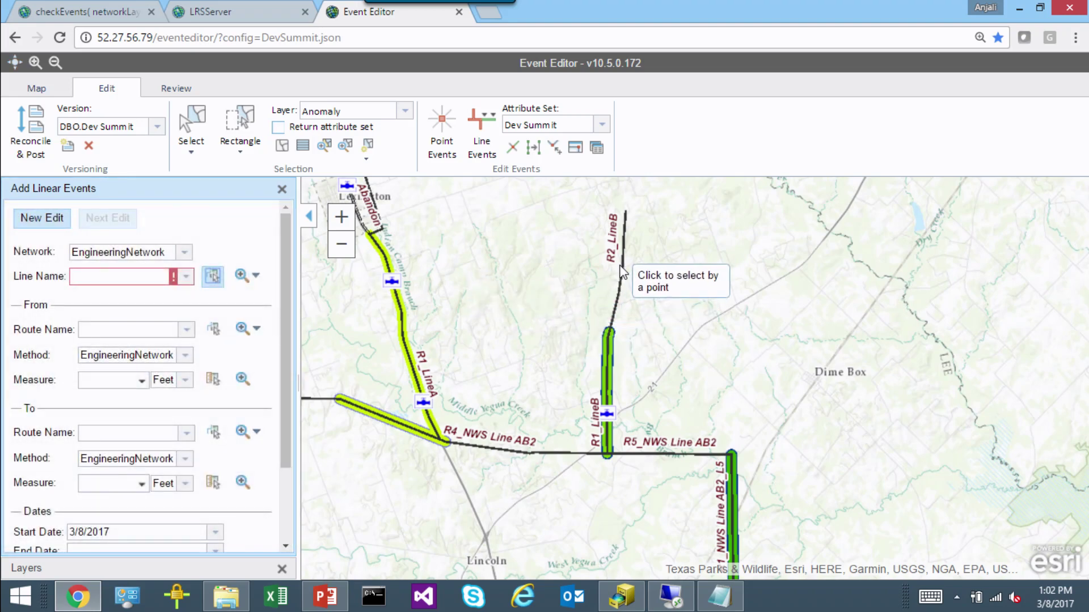
click(623, 266)
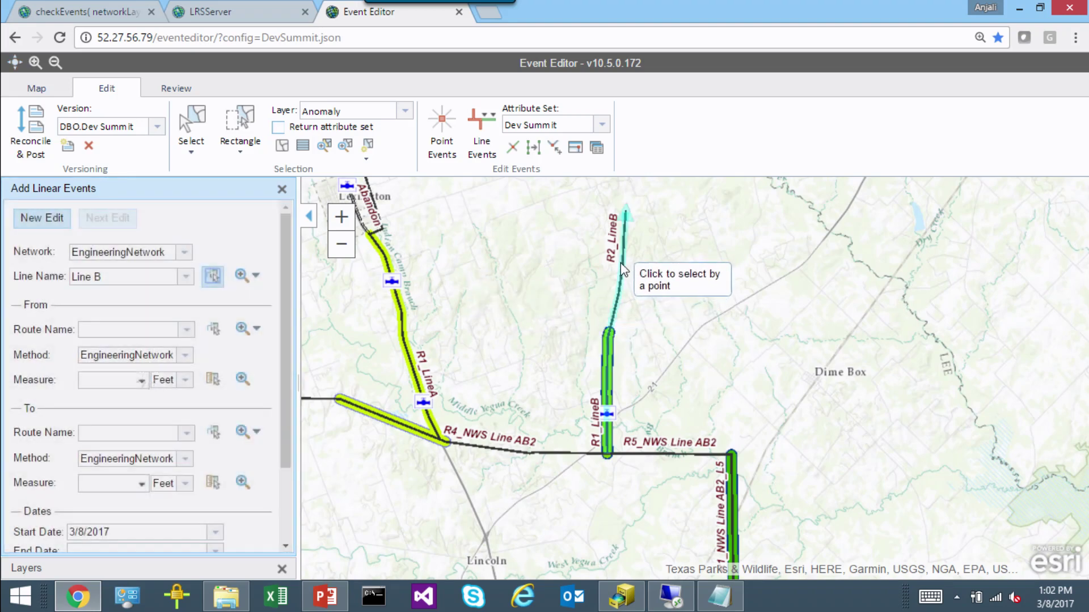
Step: Set the From location to the start of route R2_LineB and review the available From measure methods
click(186, 331)
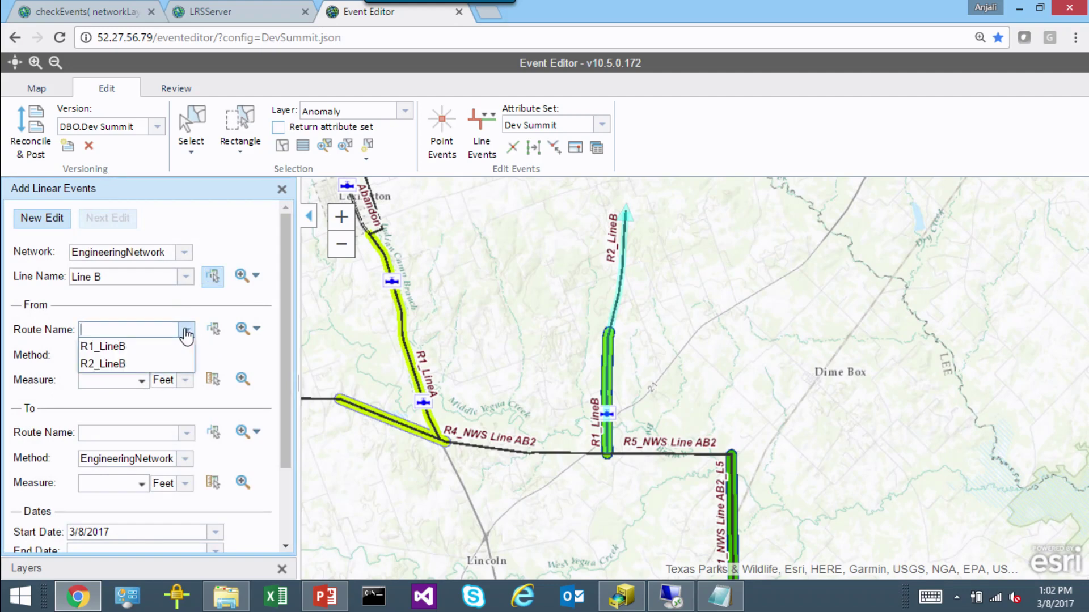
click(138, 363)
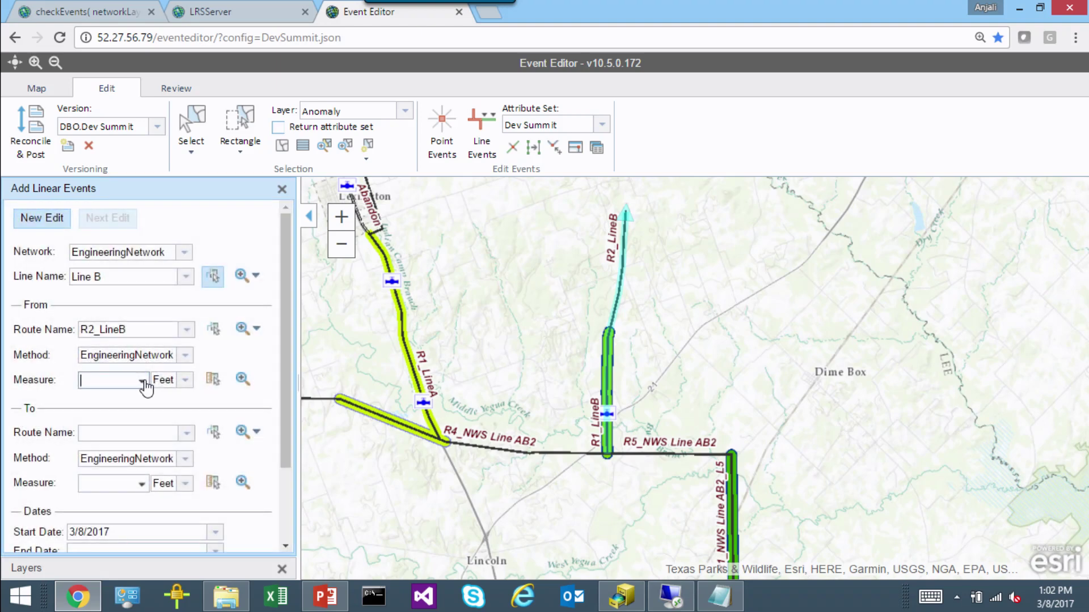
click(142, 387)
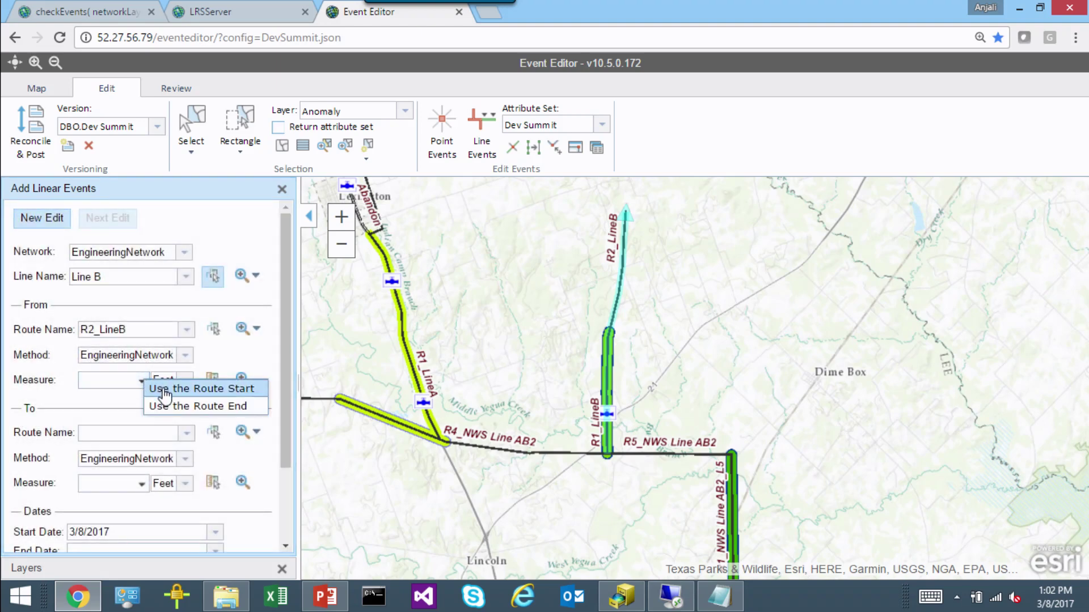
click(164, 391)
drag(287, 403, 270, 434)
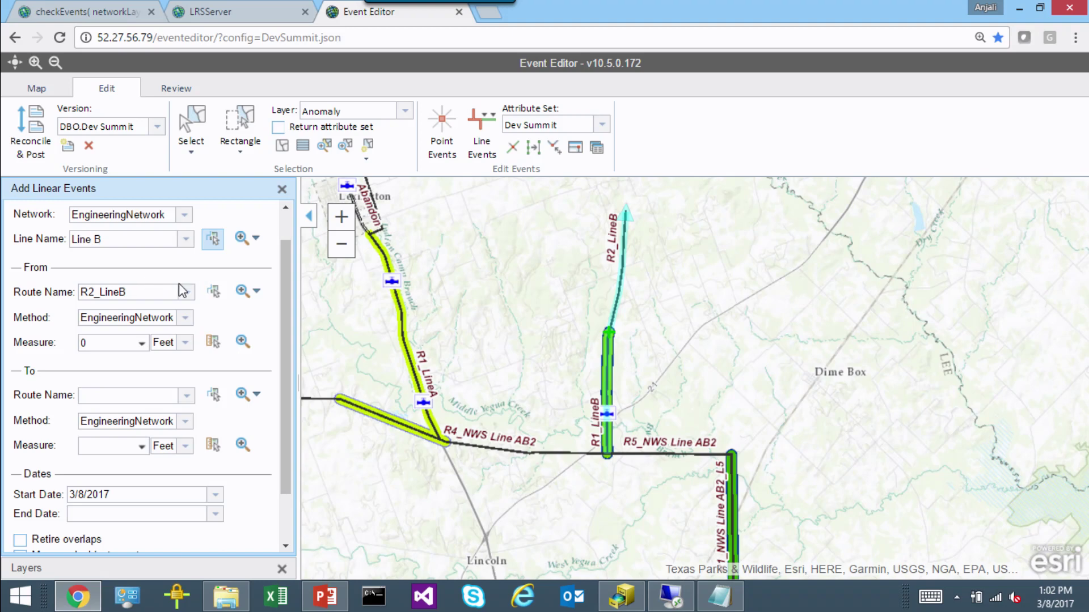
click(186, 319)
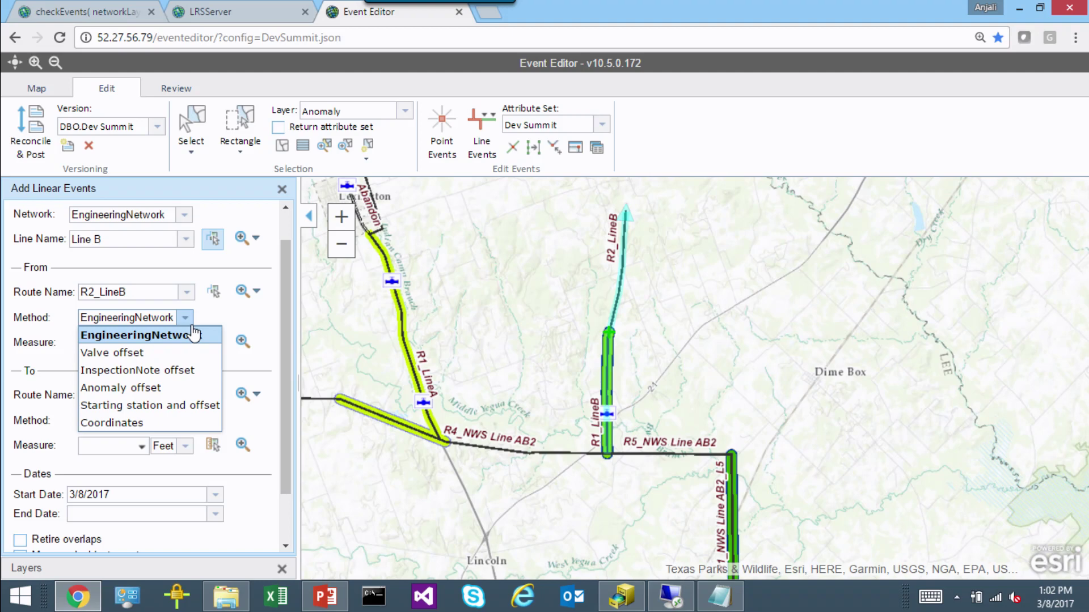
click(266, 319)
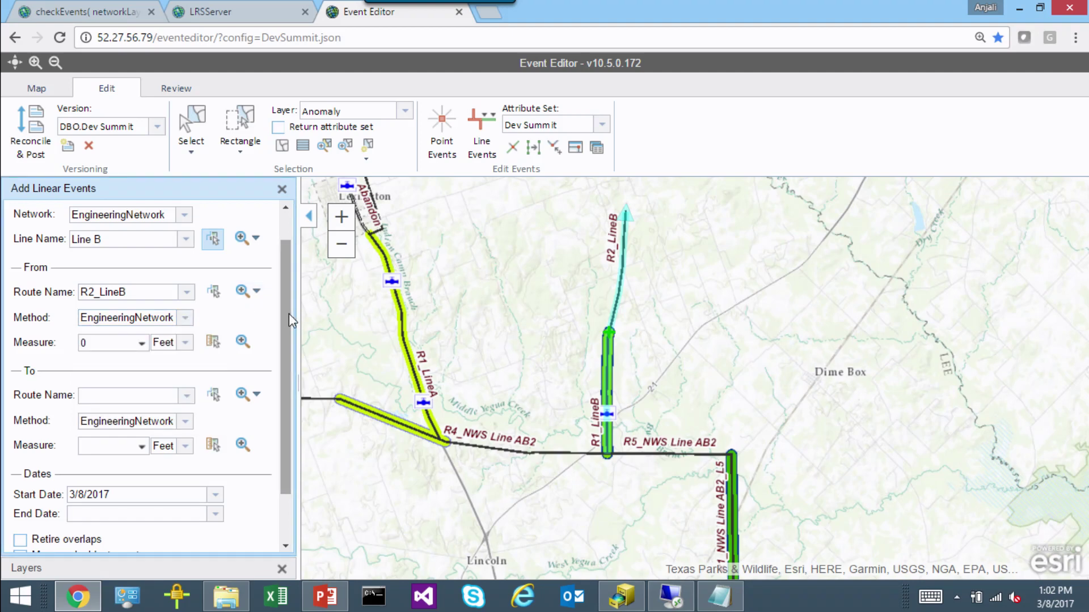
Step: Set the To location to the end of route R2_LineB
scroll(287, 318, down, 1)
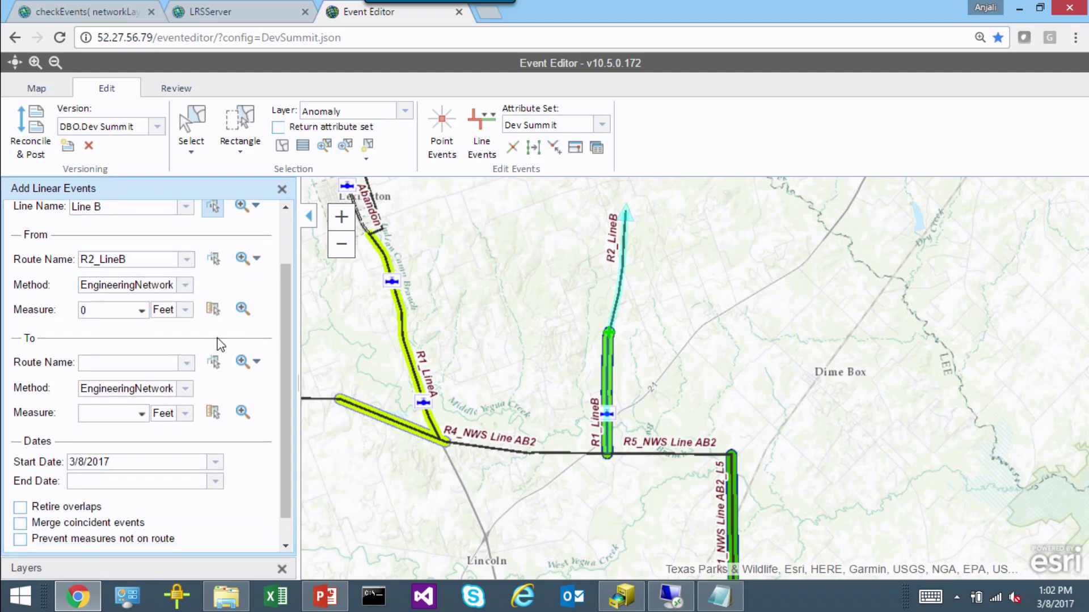
click(189, 364)
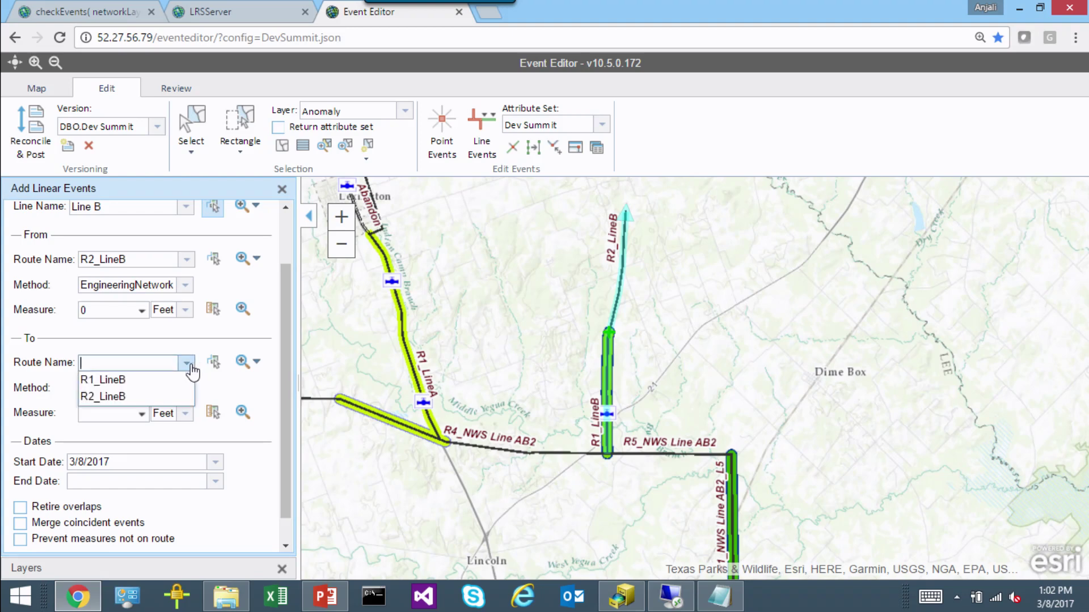
click(145, 397)
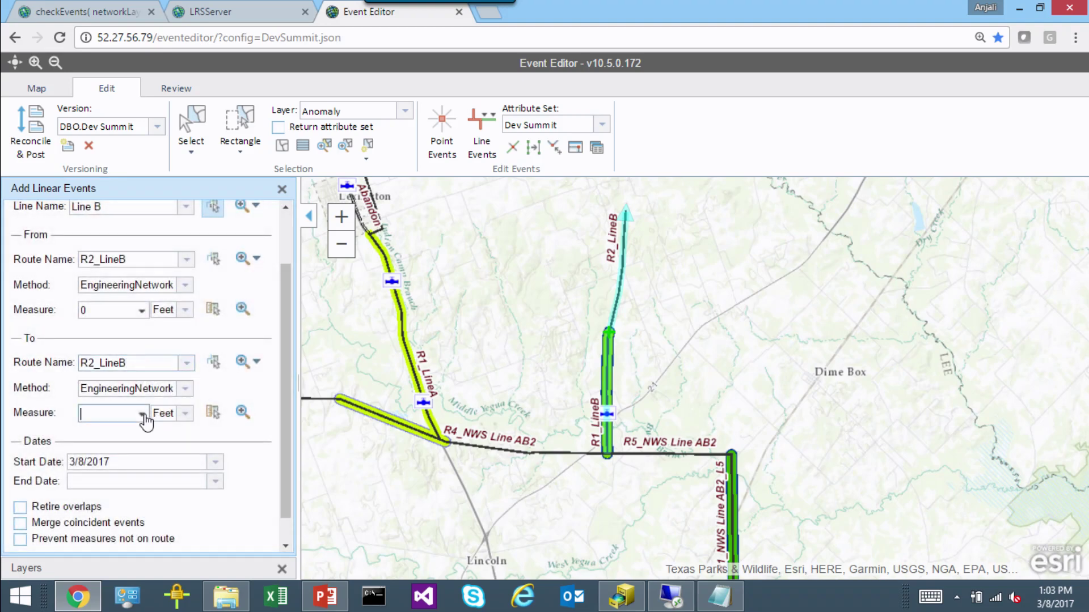
click(143, 416)
click(182, 440)
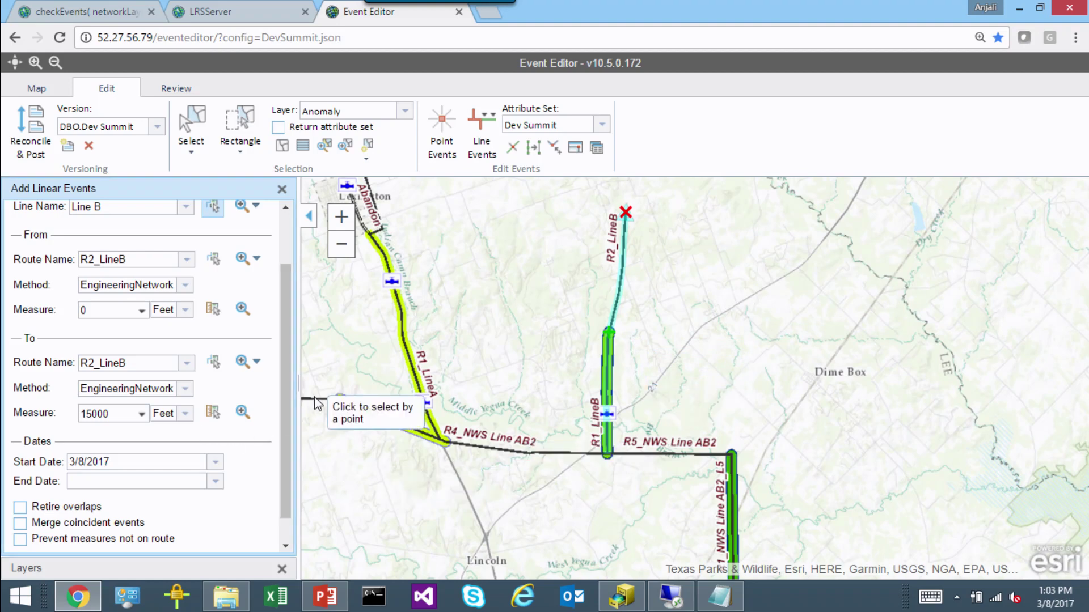
Step: Enable preventing measures not on the route and proceed to the event attributes
scroll(287, 411, down, 1)
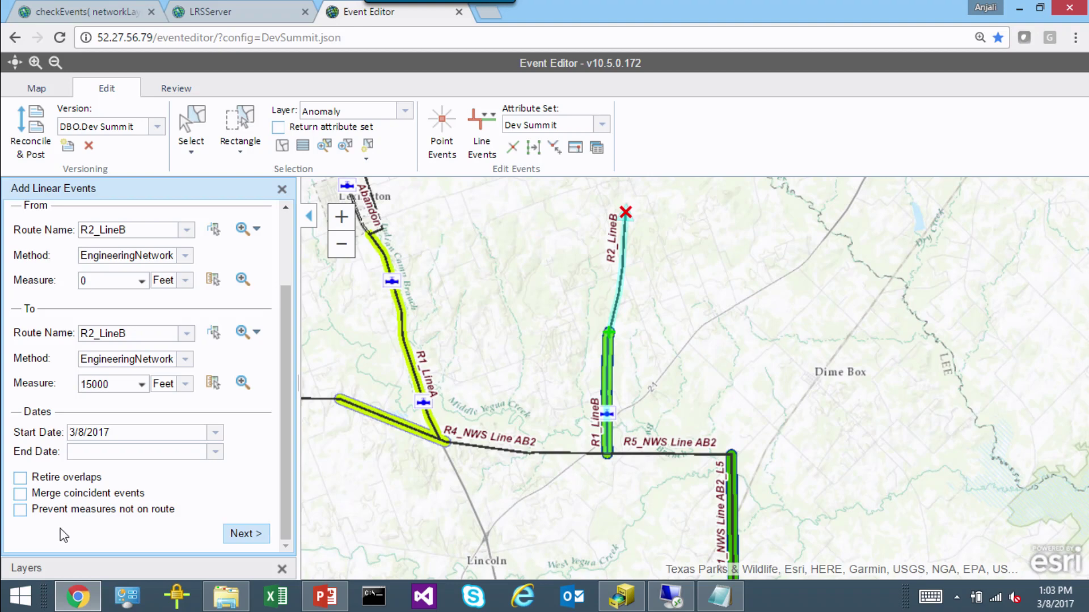
click(21, 511)
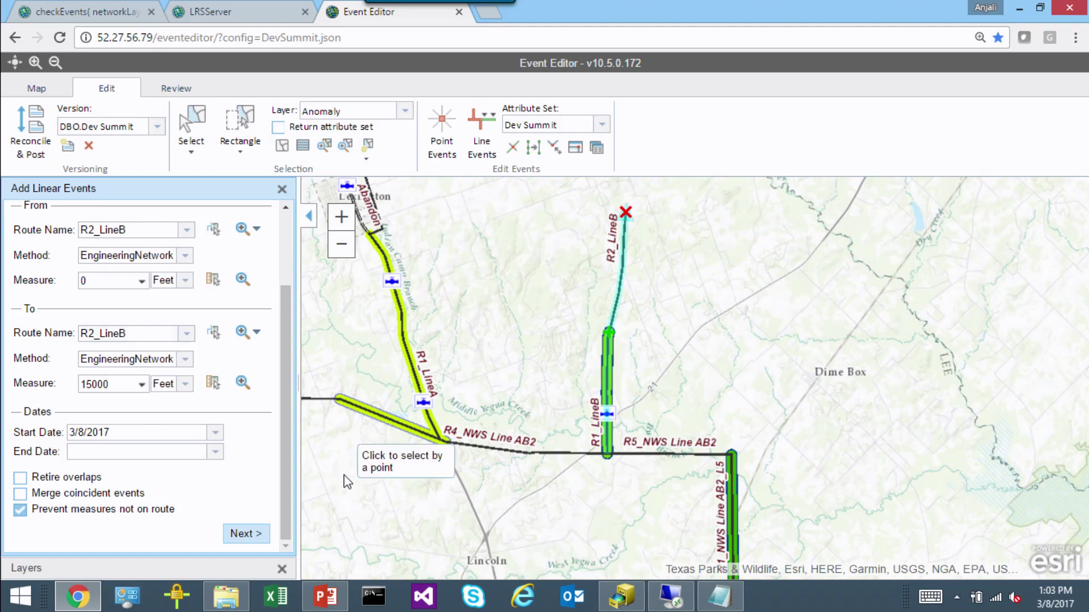
click(254, 535)
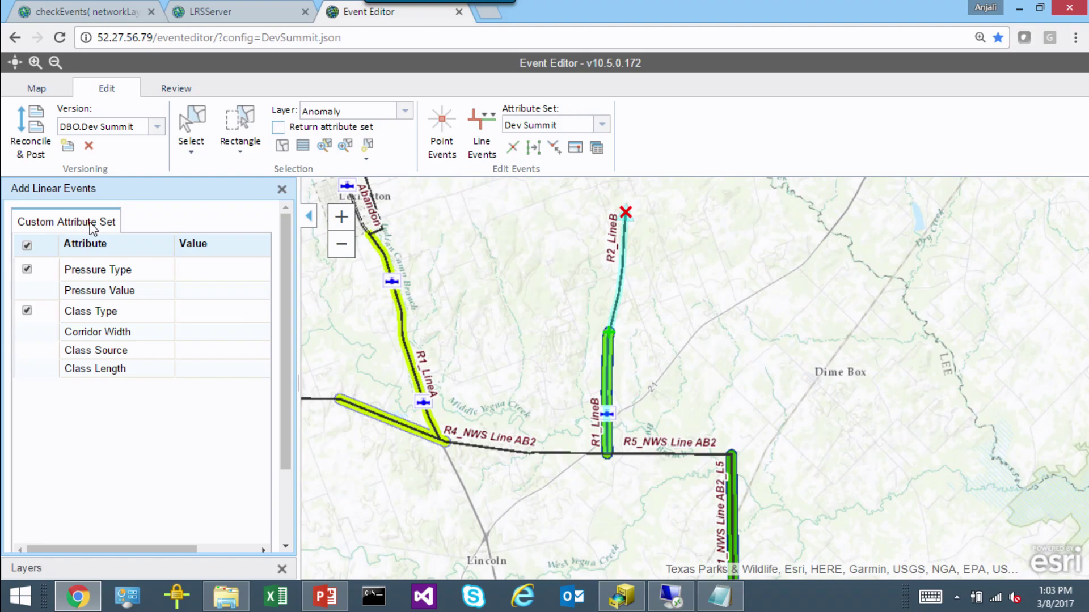
Step: Display the Default attribute set, examine its full attribute list, and return to the Dev Summit set
click(601, 124)
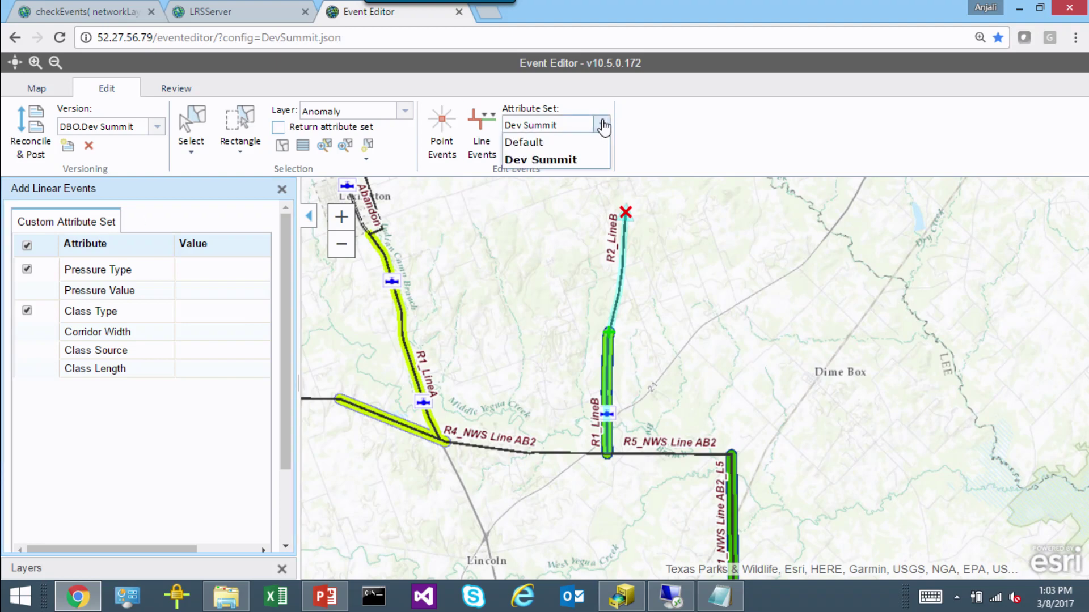
click(568, 146)
drag(285, 285, 291, 334)
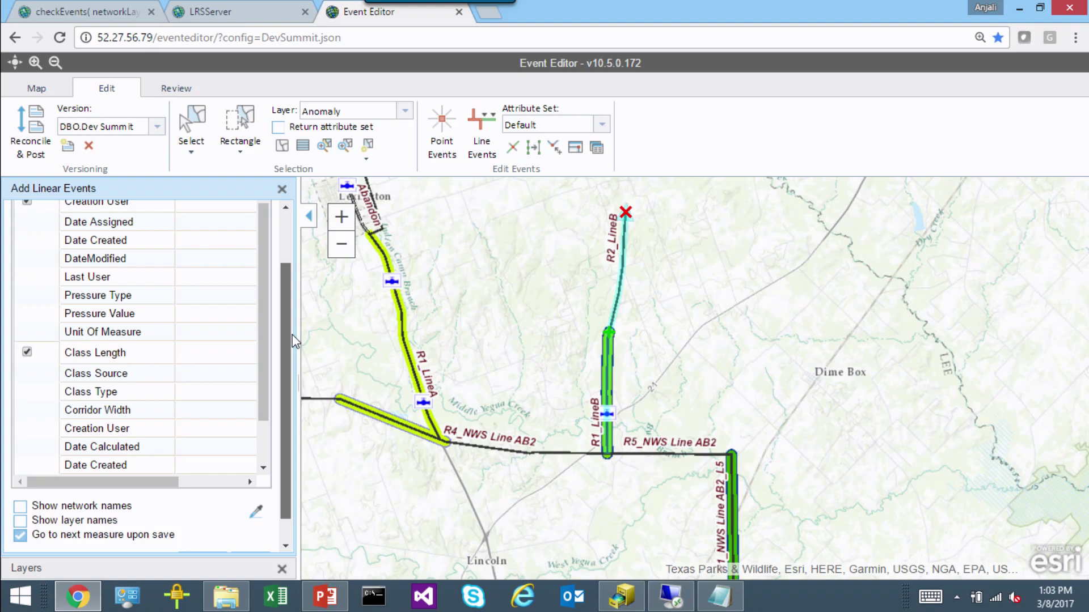
drag(291, 335, 274, 296)
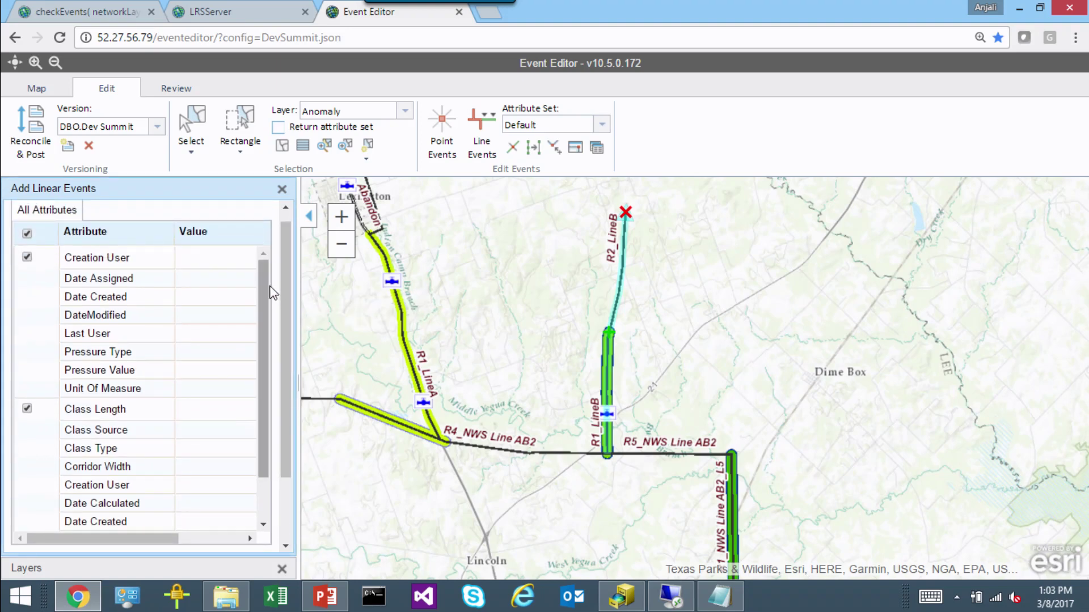
scroll(270, 295, down, 3)
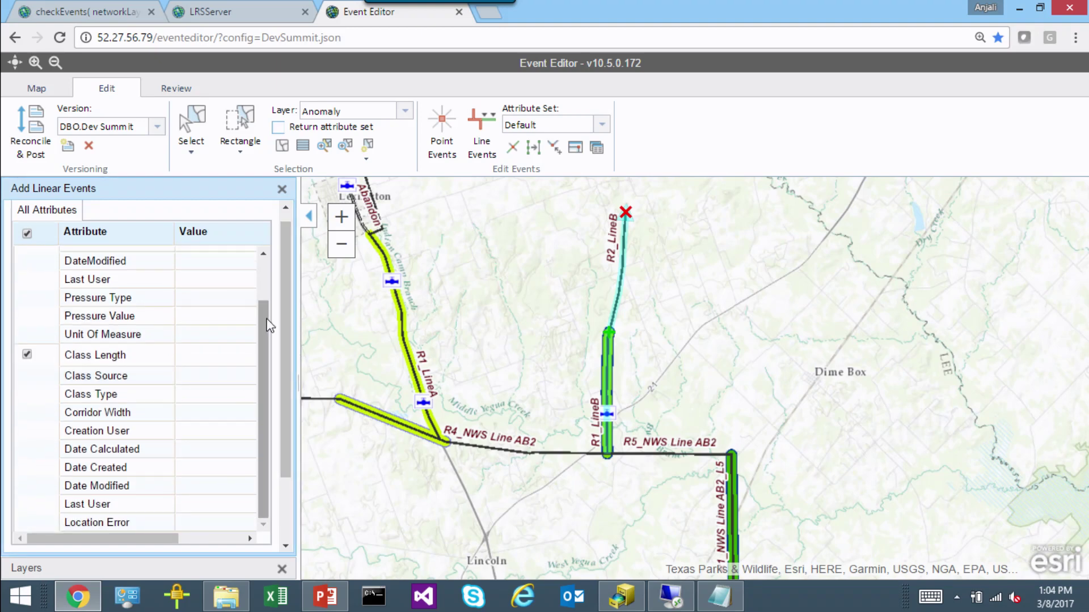
click(582, 126)
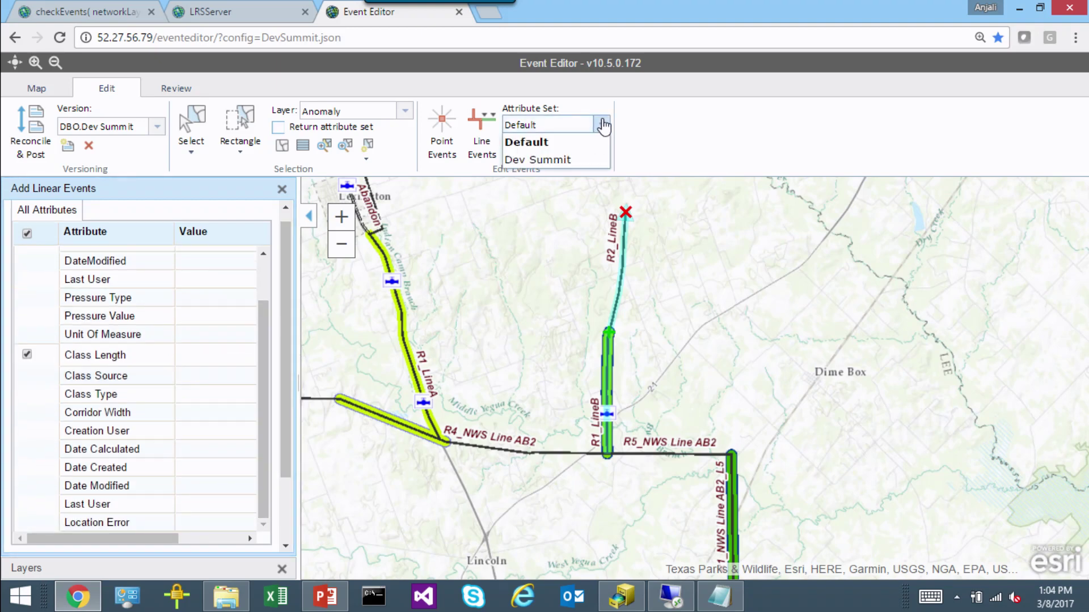
click(578, 159)
Step: Widen the linear events pane and set Pressure Type to Design and Pressure Value to 600
click(182, 258)
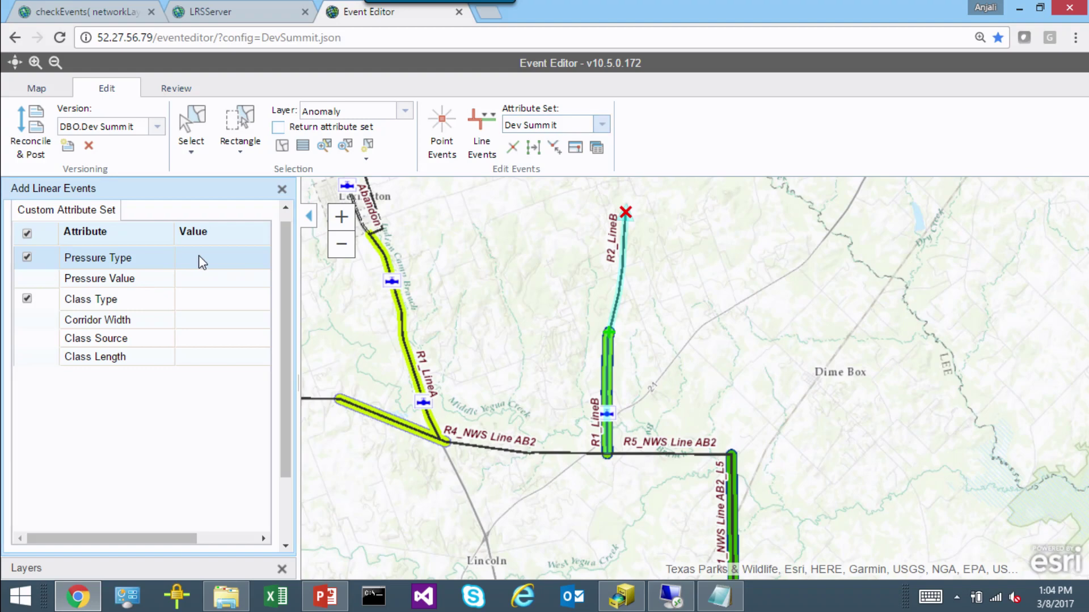
click(199, 257)
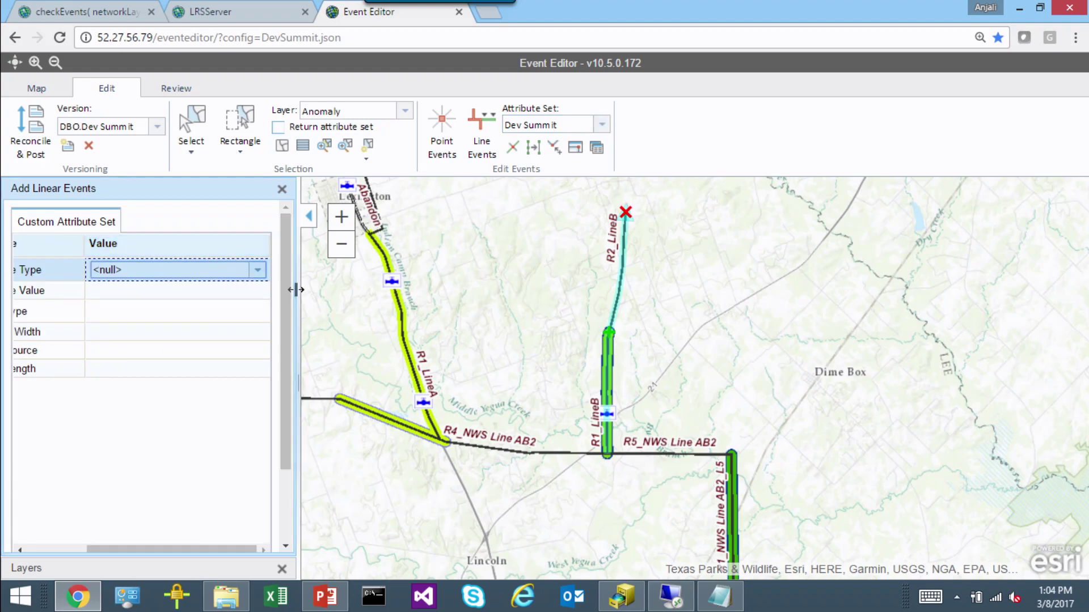
drag(295, 288, 419, 287)
click(337, 271)
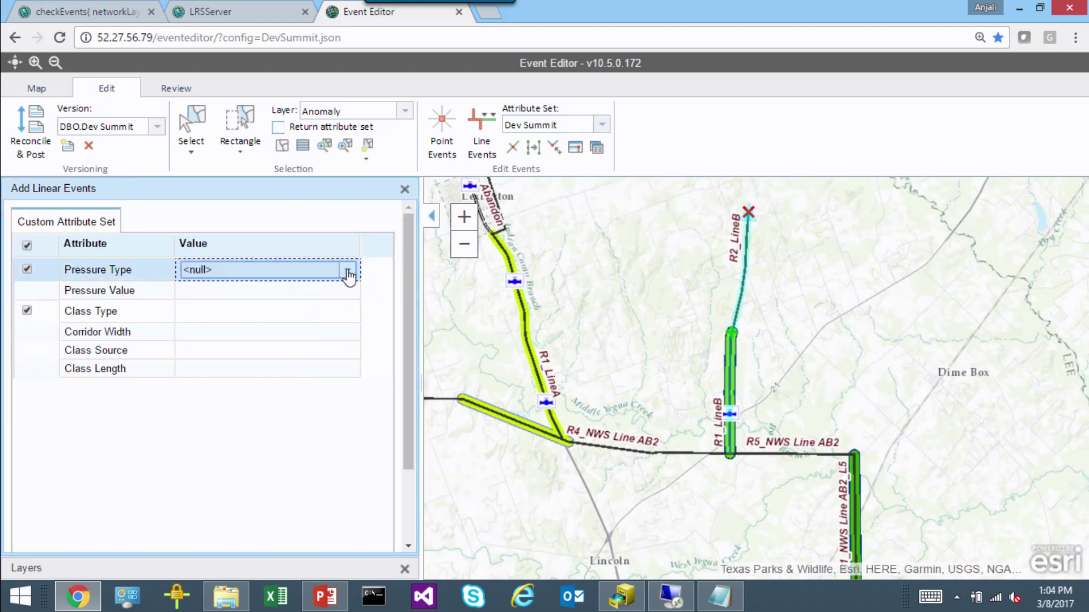
click(347, 271)
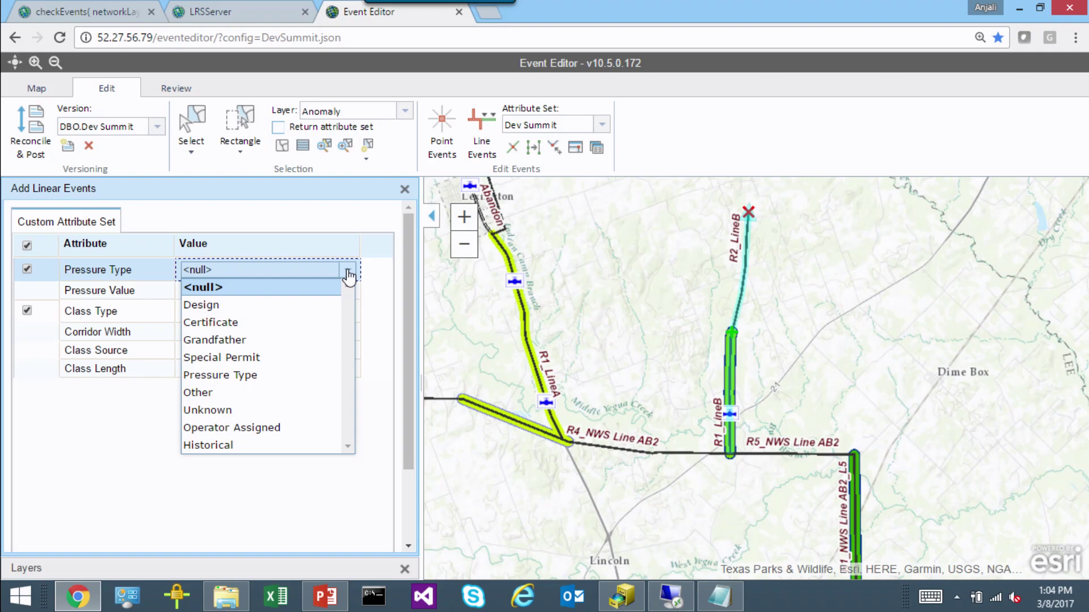
click(253, 306)
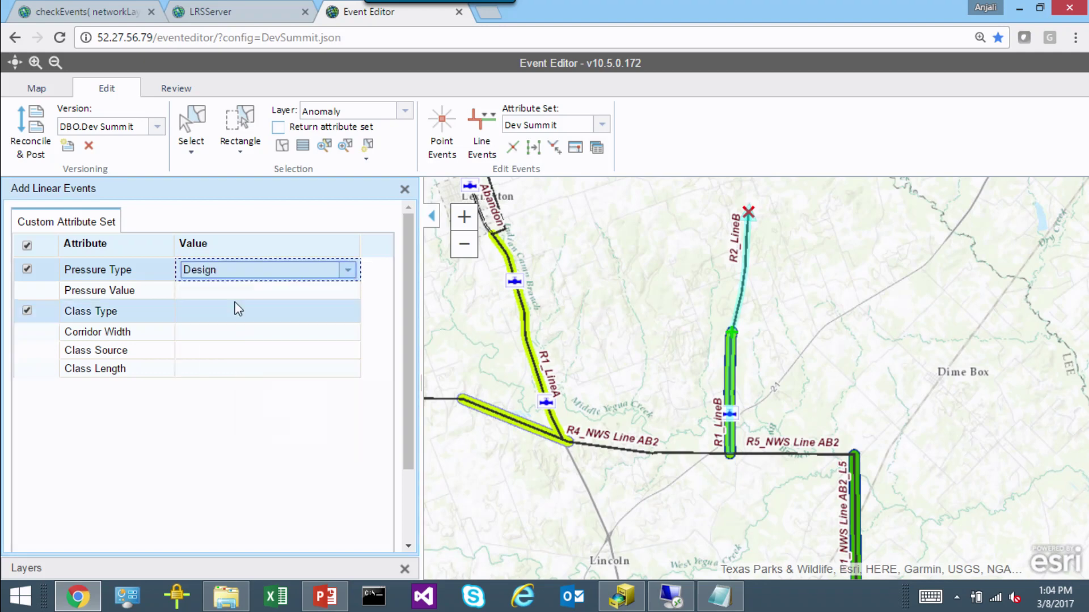
click(228, 292)
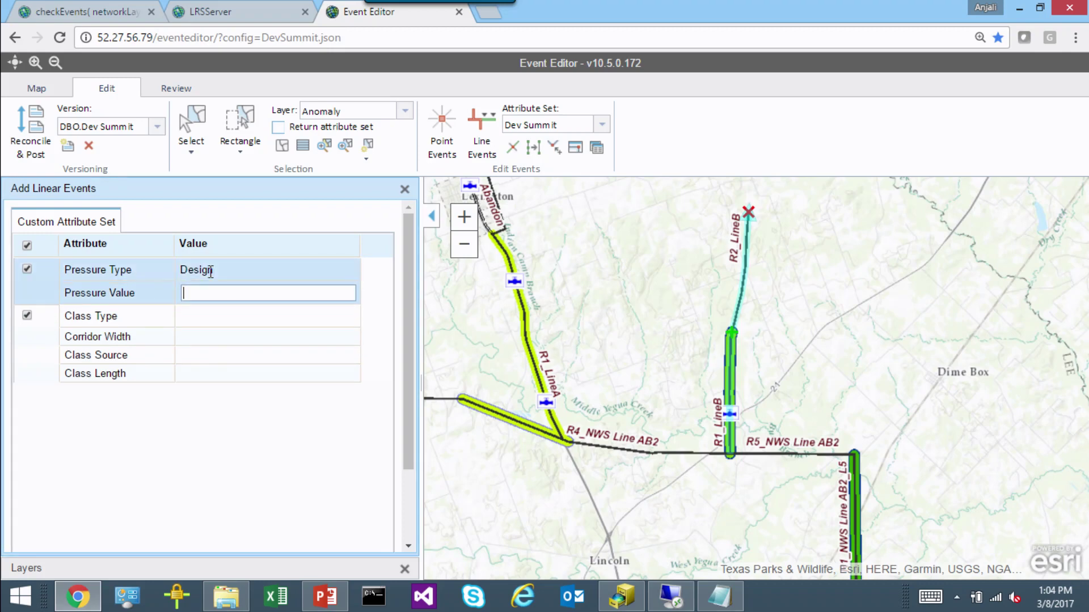
text(600)
Step: Set Class Type to Class 2 and Corridor Width to 500
click(261, 312)
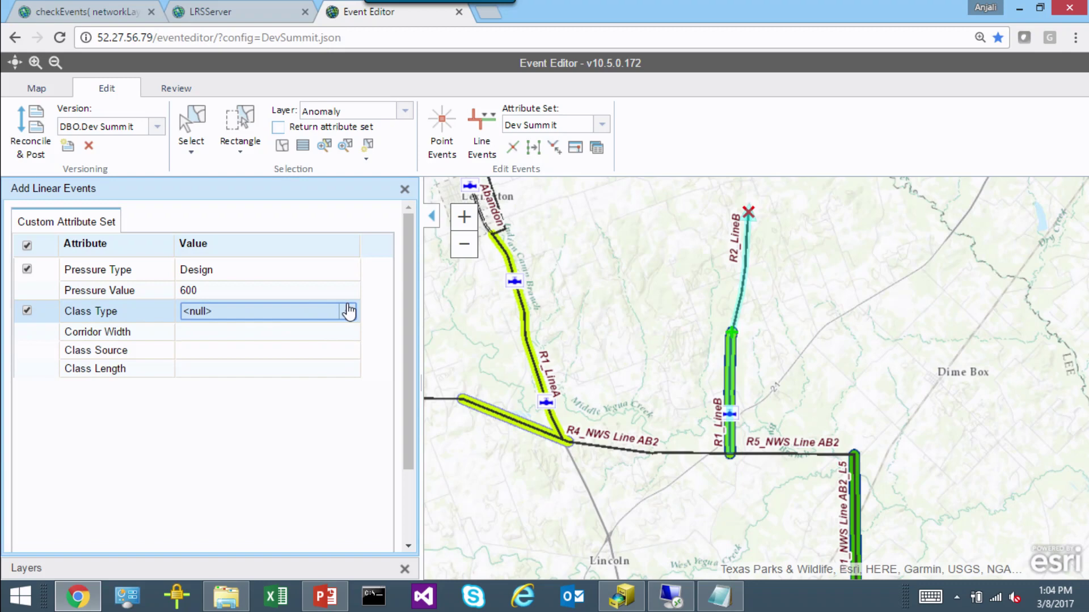
click(349, 312)
click(326, 363)
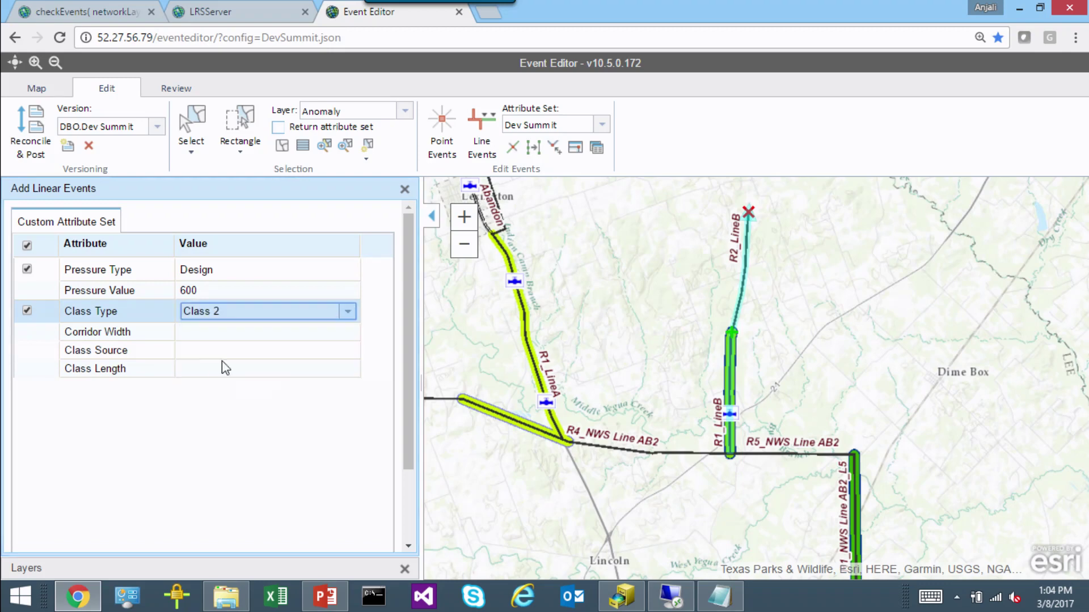
click(202, 334)
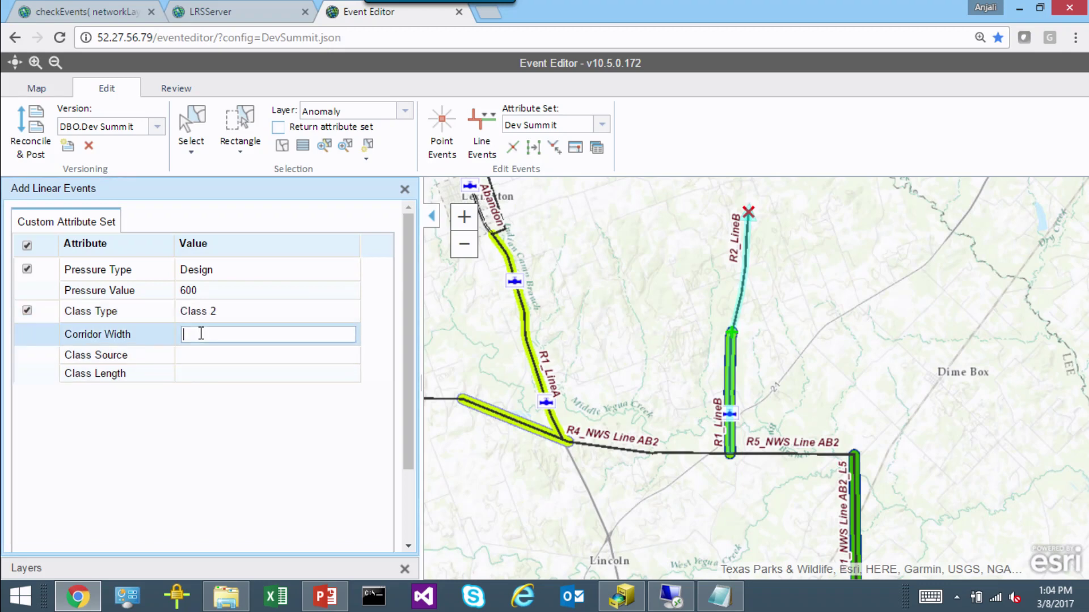
text(5)
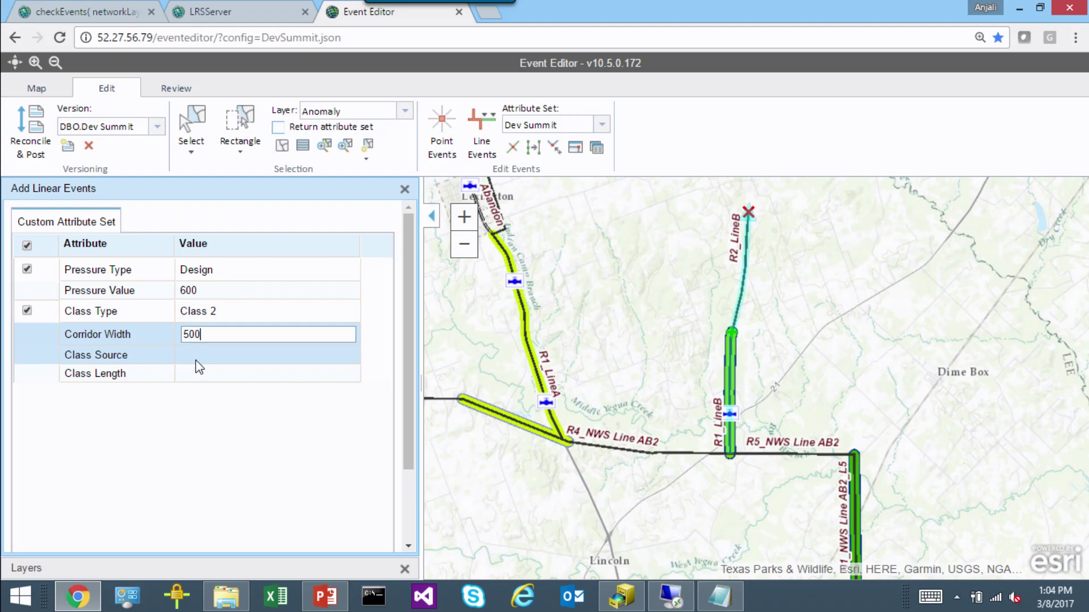
Step: Complete the DOTClass attributes with Corridor Width 500 and Class Source Calculated, and save the linear events
text(00)
click(202, 349)
click(204, 353)
click(347, 353)
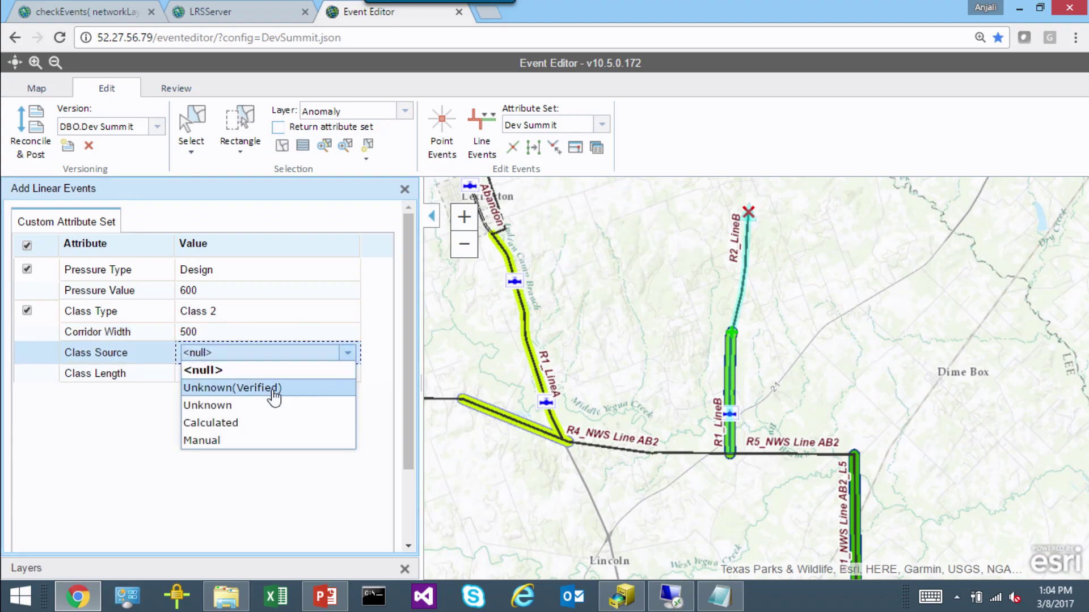
click(244, 430)
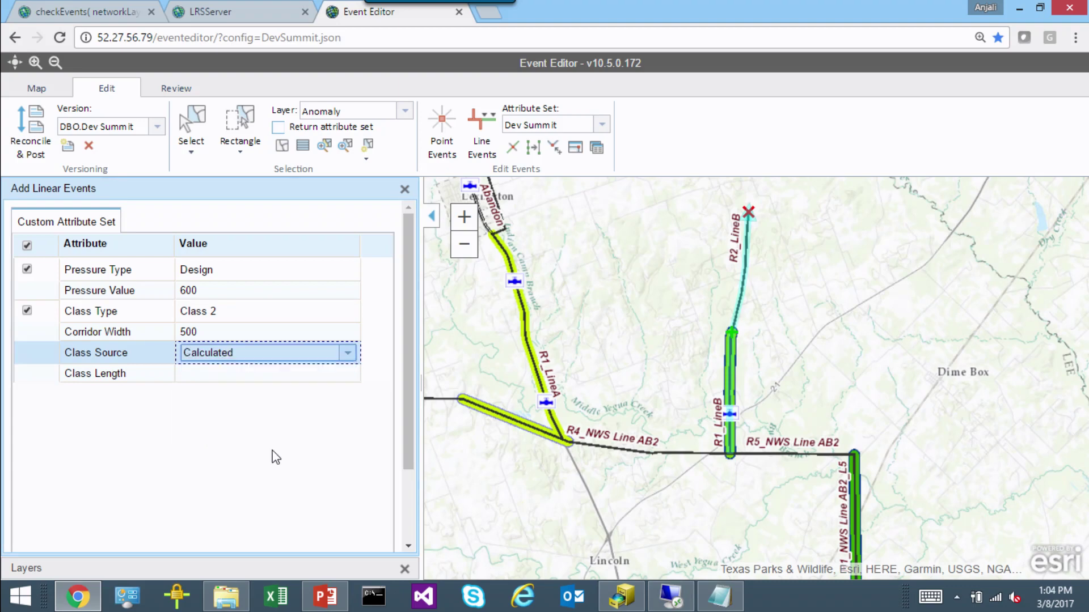
scroll(407, 440, down, 3)
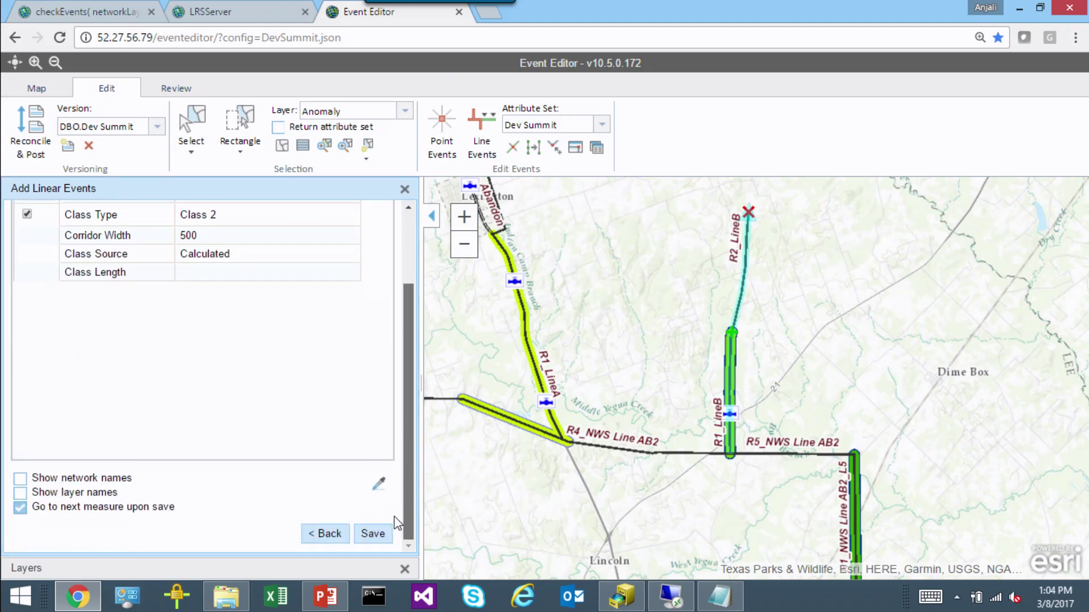
click(371, 533)
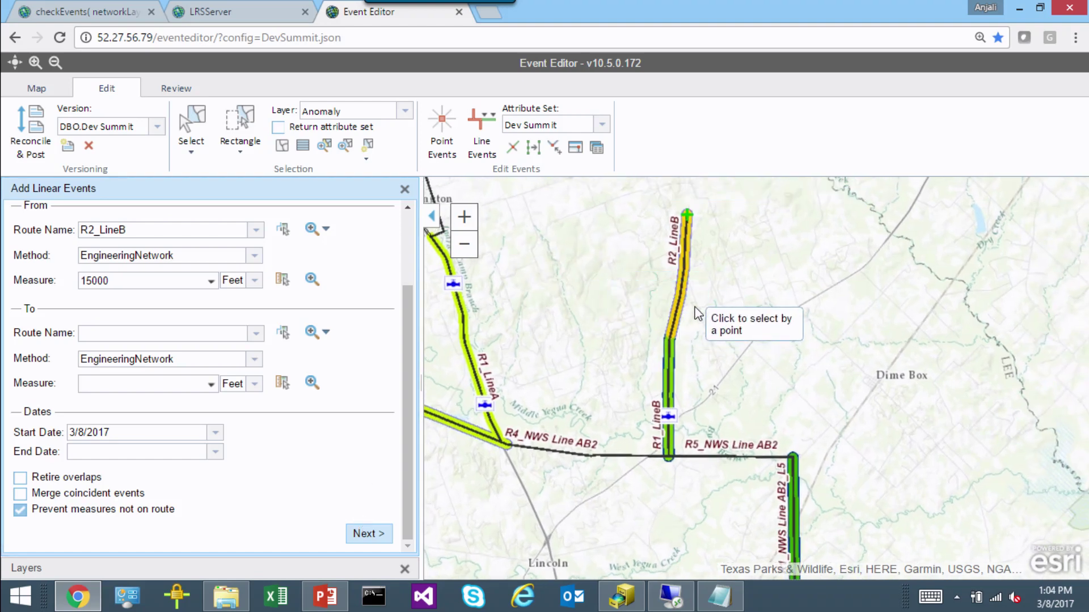
Step: Close the Add Linear Events pane and hide the OperatingPressure layer to view the DOTClass event on R2_LineB
scroll(694, 310, up, 3)
scroll(710, 342, down, 2)
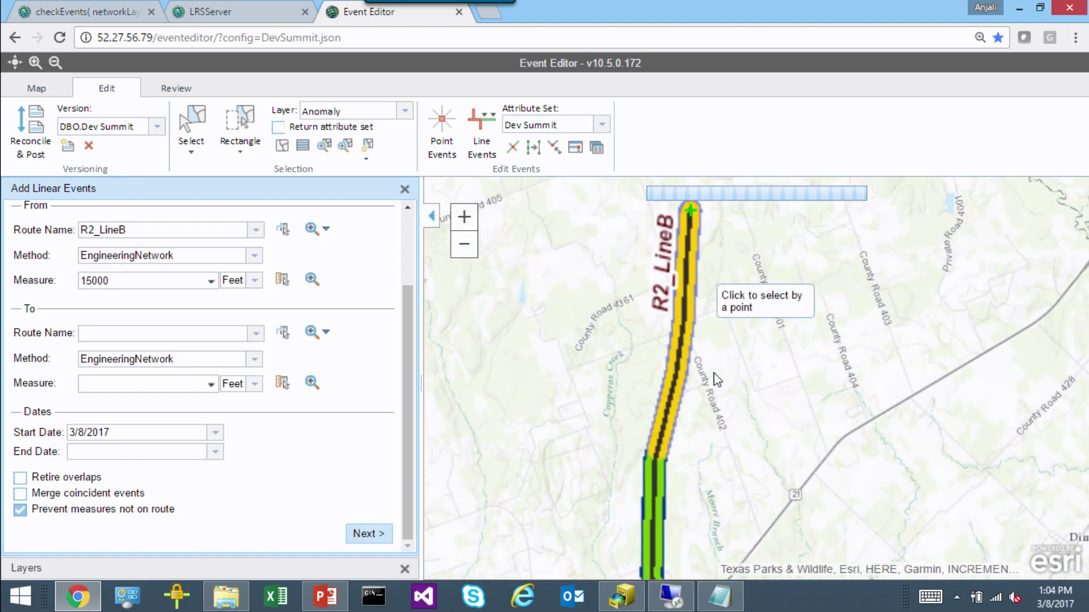
click(403, 189)
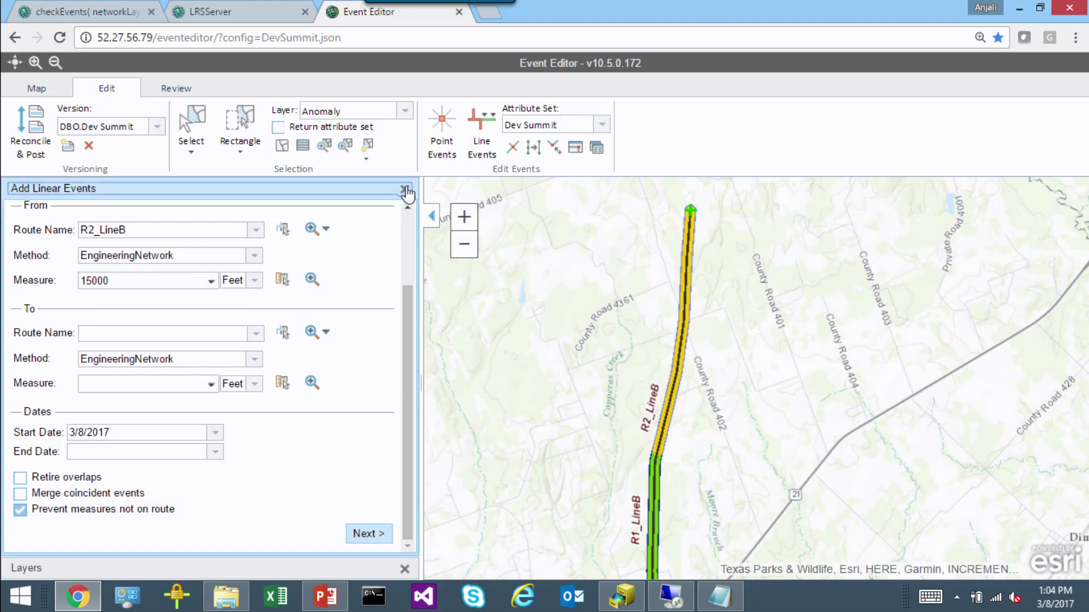
drag(707, 365, 667, 327)
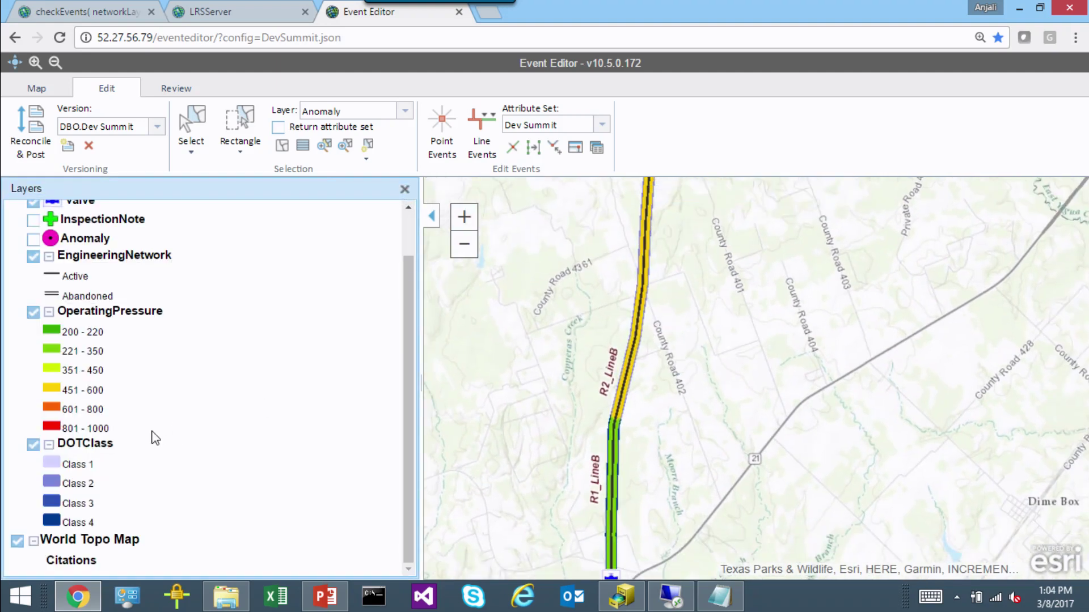
click(33, 312)
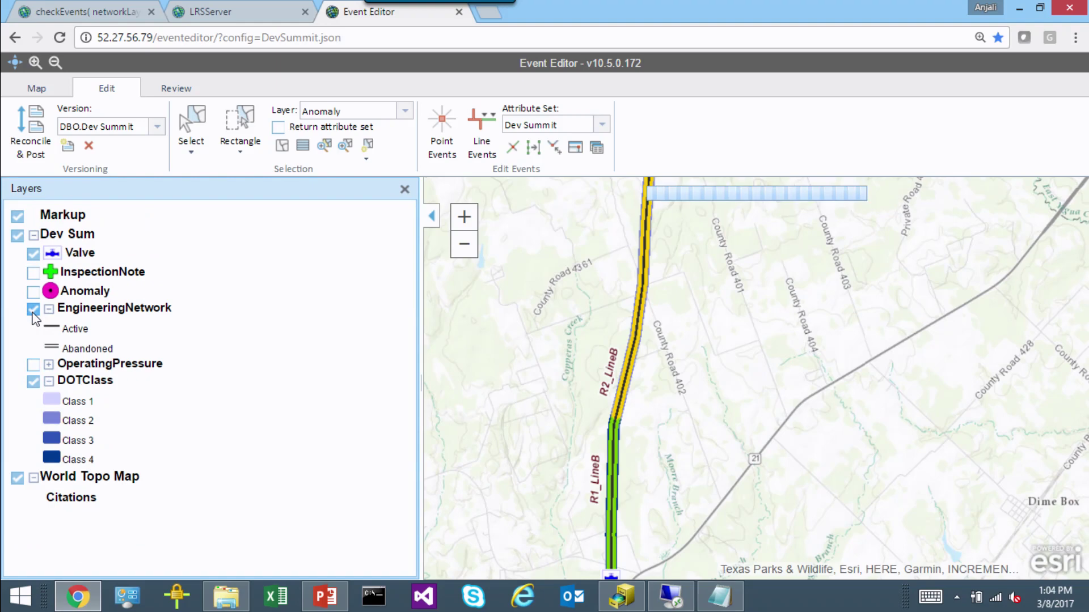
scroll(726, 288, down, 1)
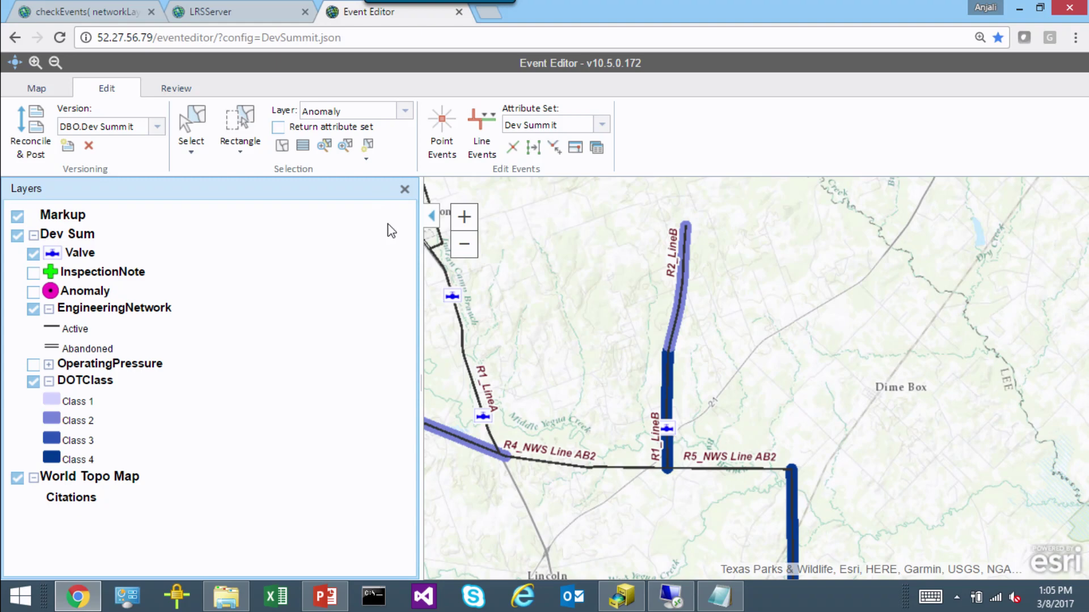
Step: Narrow the Layers pane, hide the DOTClass layer and show the OperatingPressure layer again
drag(420, 269, 306, 268)
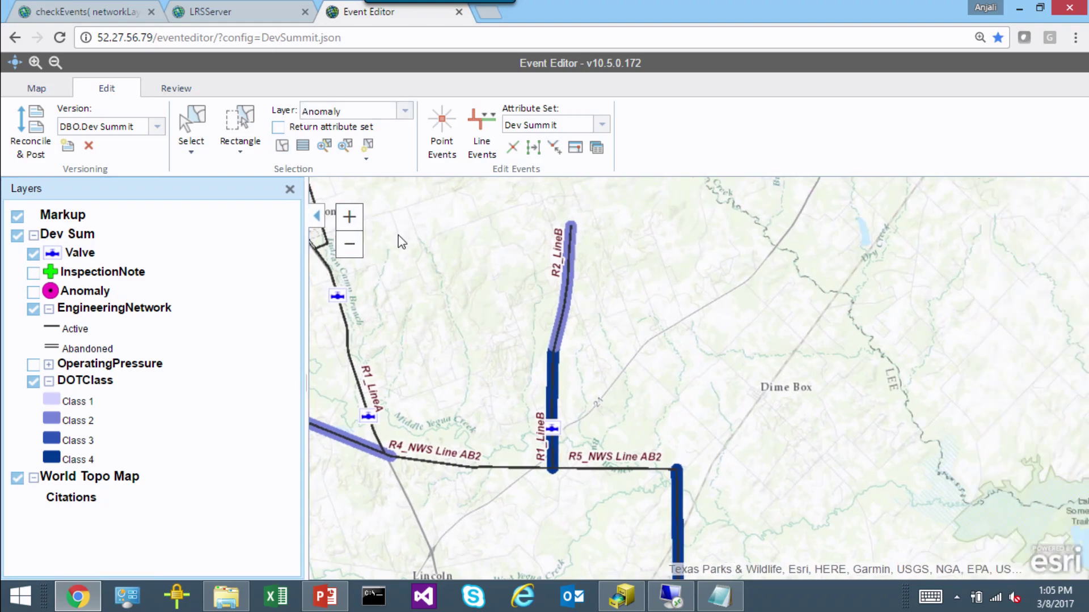
drag(438, 267, 433, 254)
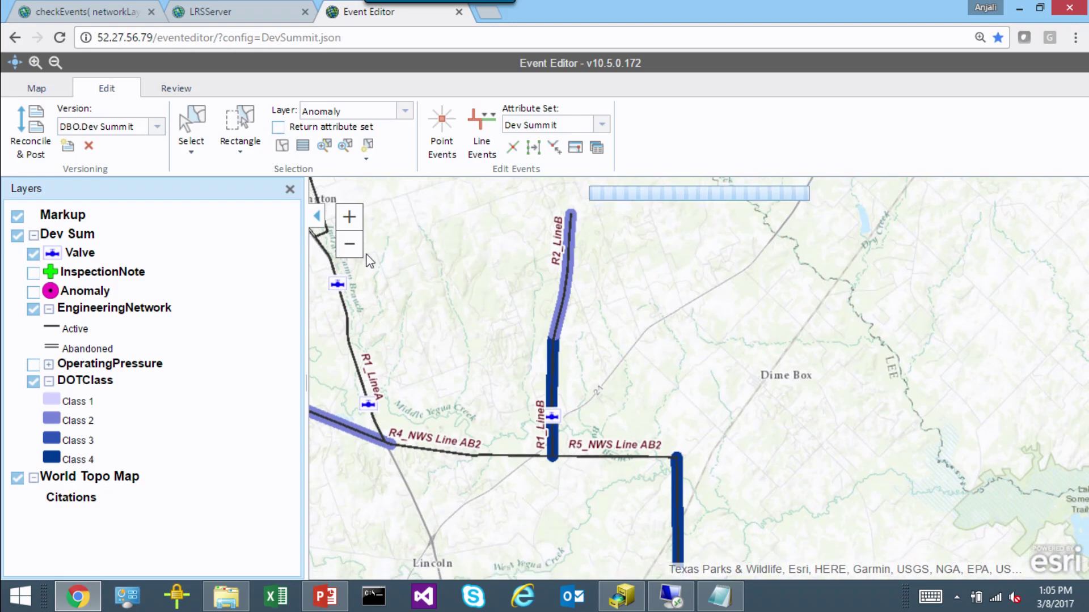
click(40, 382)
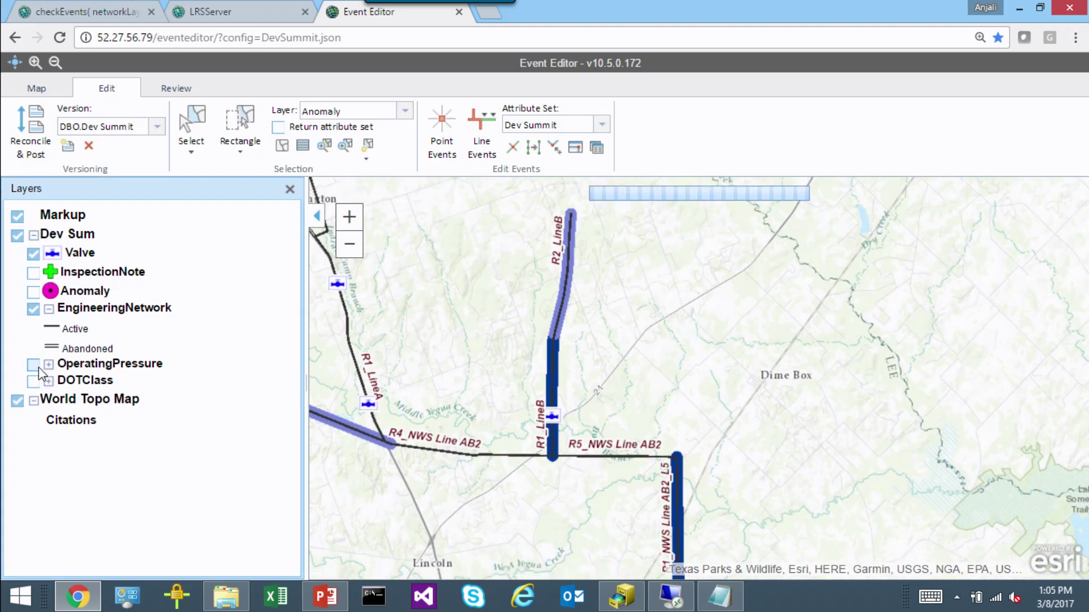
click(37, 365)
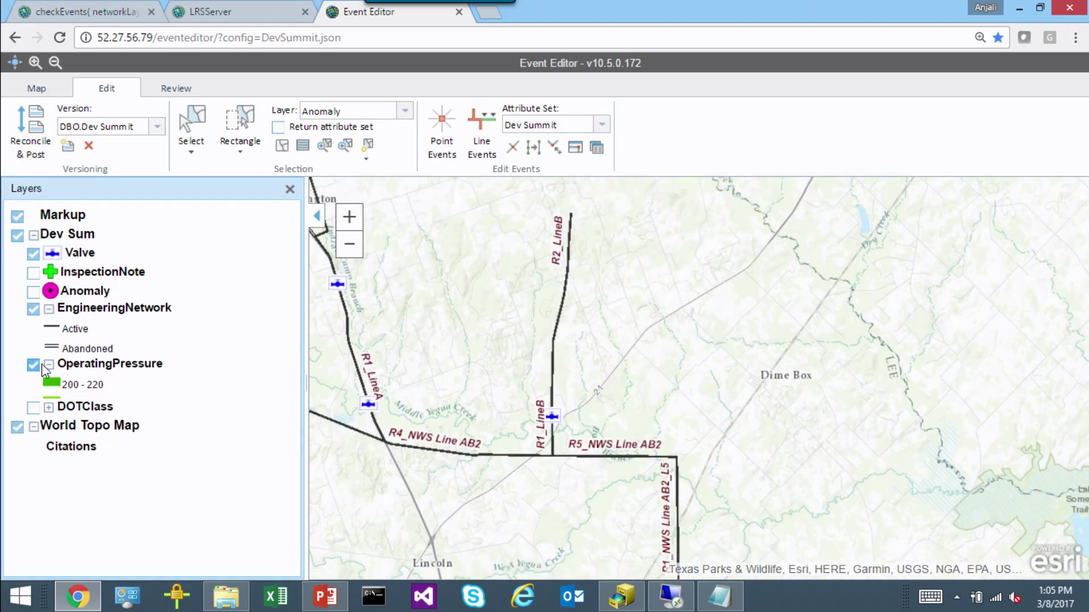
Step: Select the OperatingPressure event on R2_LineB with a rectangle and examine its measures, location error and route names in the attribute table
click(405, 112)
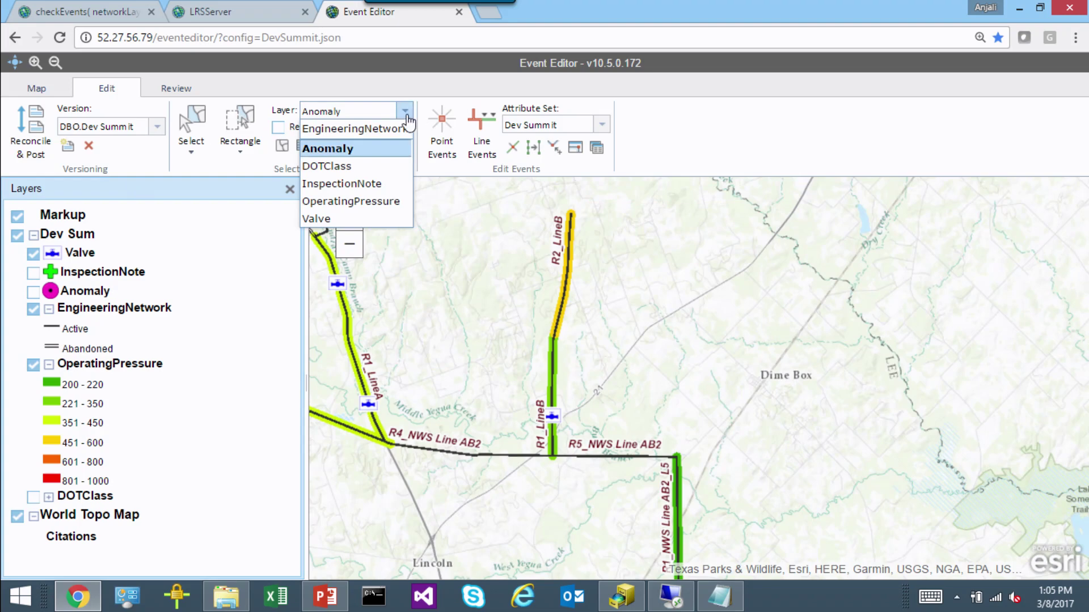
click(389, 202)
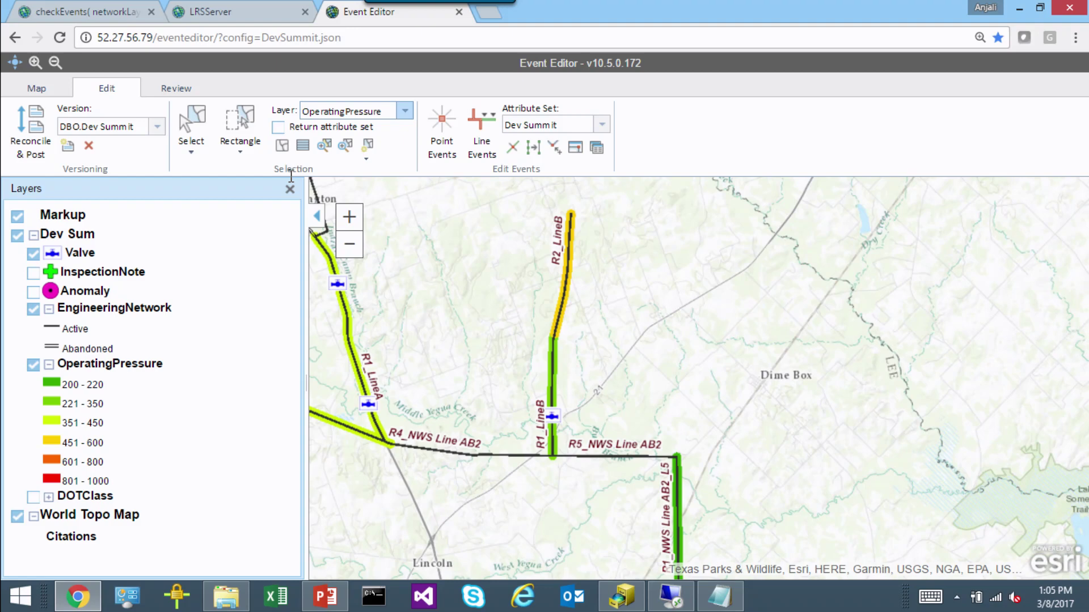
click(243, 129)
drag(601, 305, 555, 276)
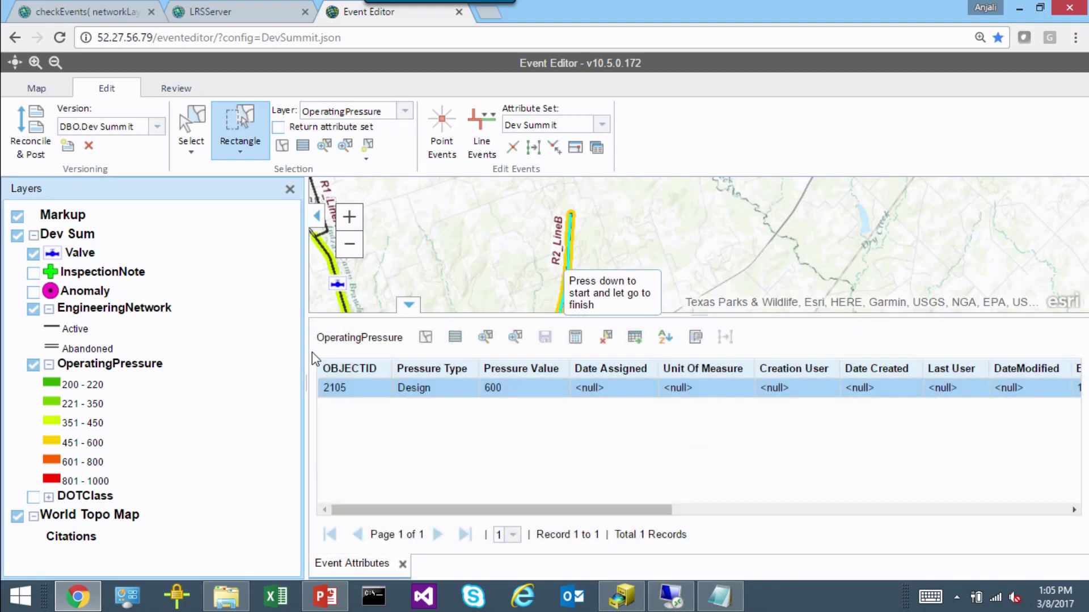
drag(307, 354, 230, 356)
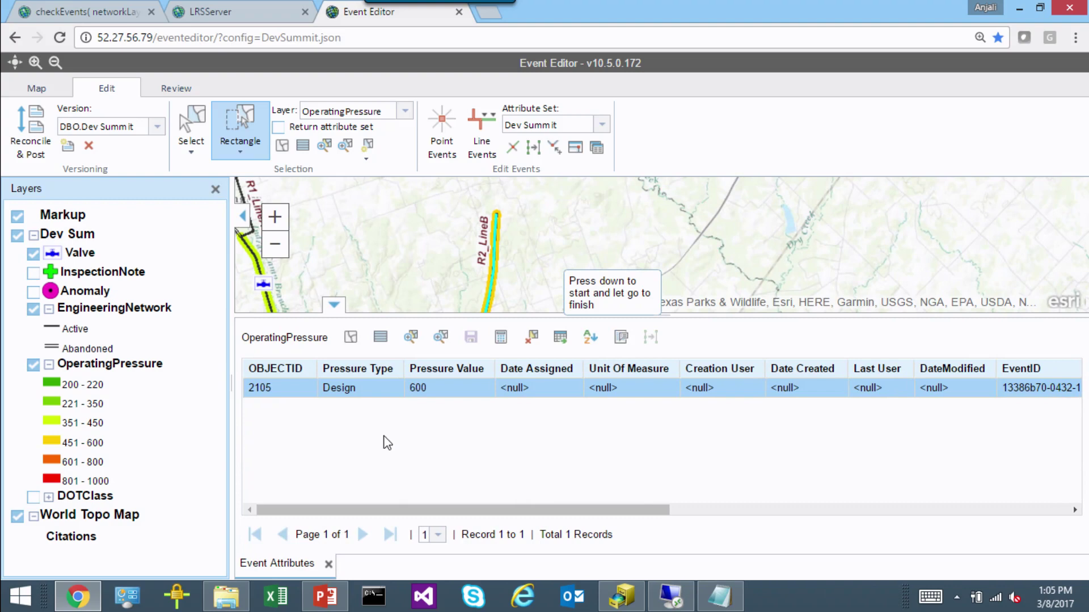
drag(516, 513, 919, 532)
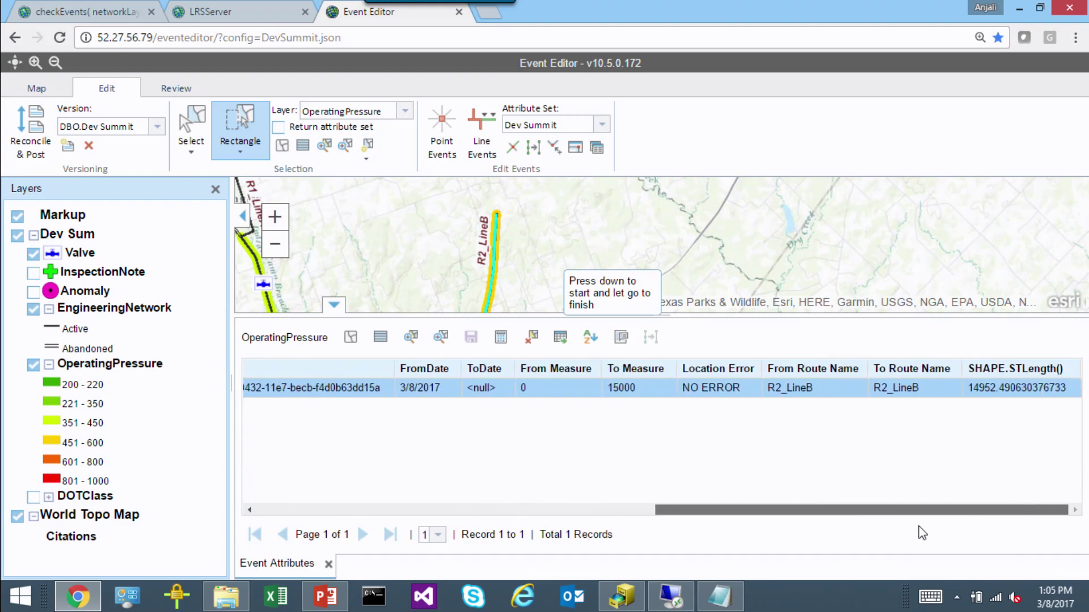
drag(763, 372, 786, 372)
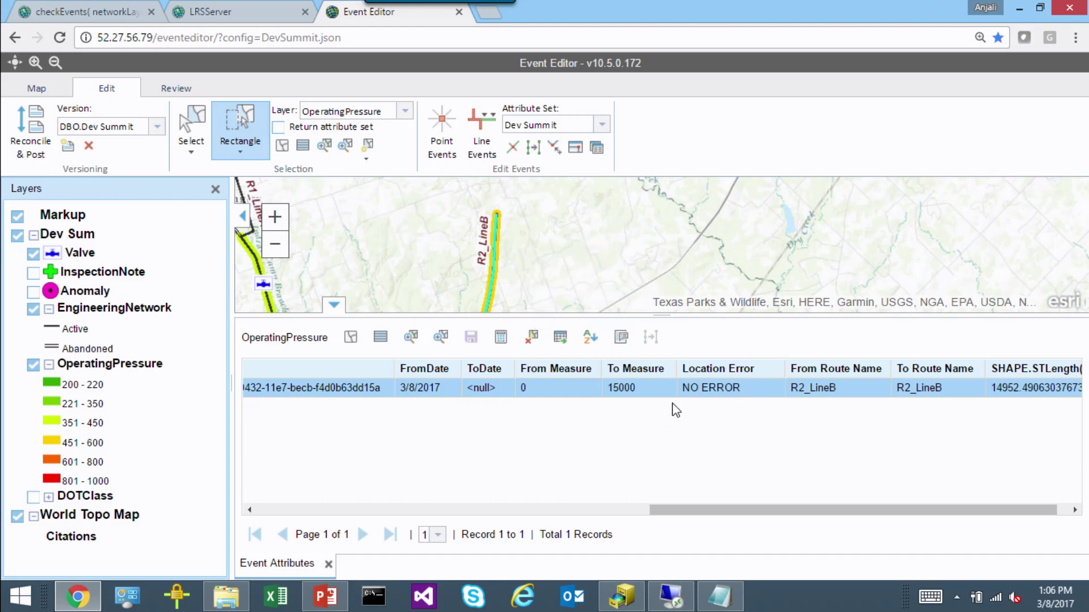
Step: Set the OperatingPressure event's To Measure to 150000, save without retiring or merging events, and inspect its Location Error
click(643, 395)
click(643, 395)
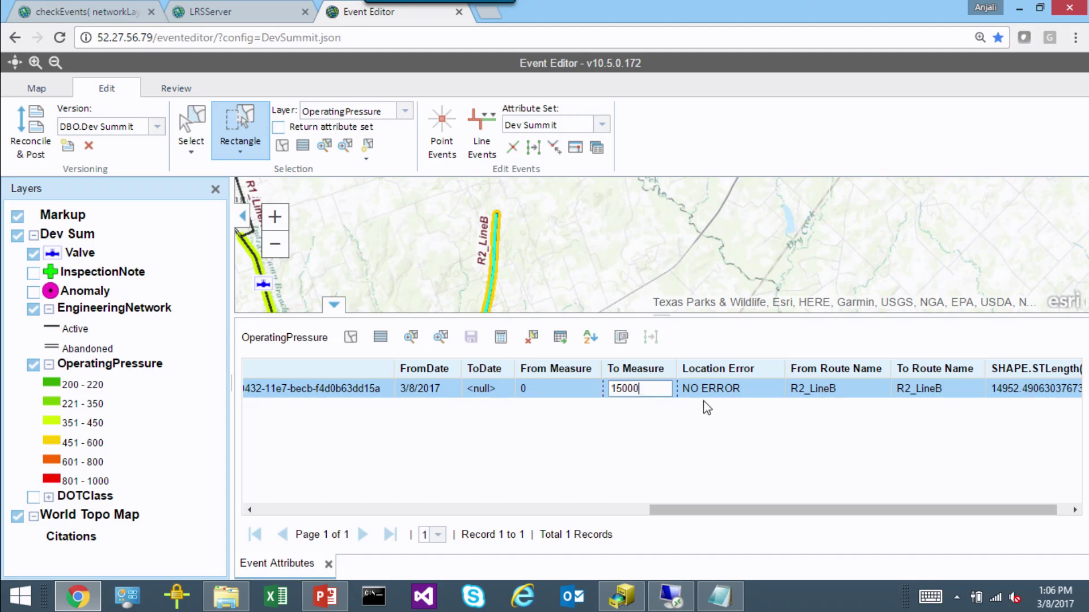
text(0)
click(569, 389)
click(481, 339)
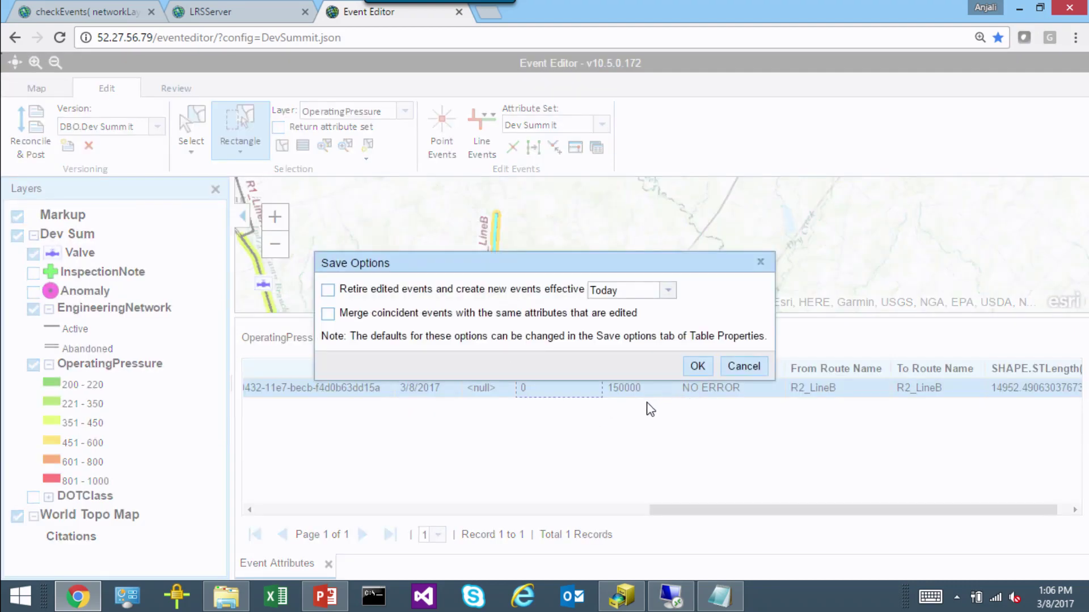
click(696, 366)
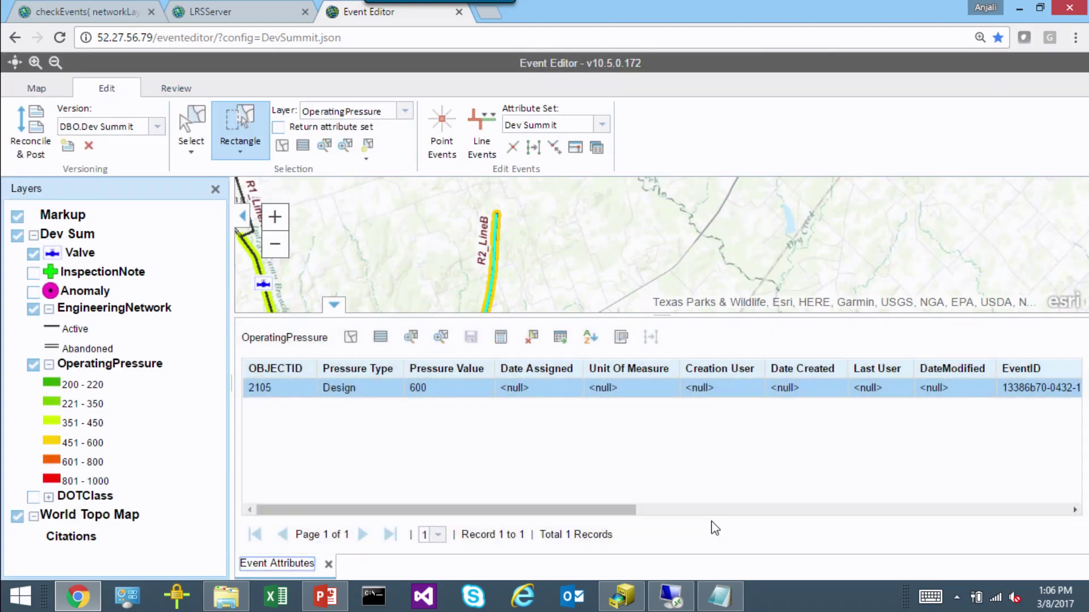
drag(656, 518, 999, 518)
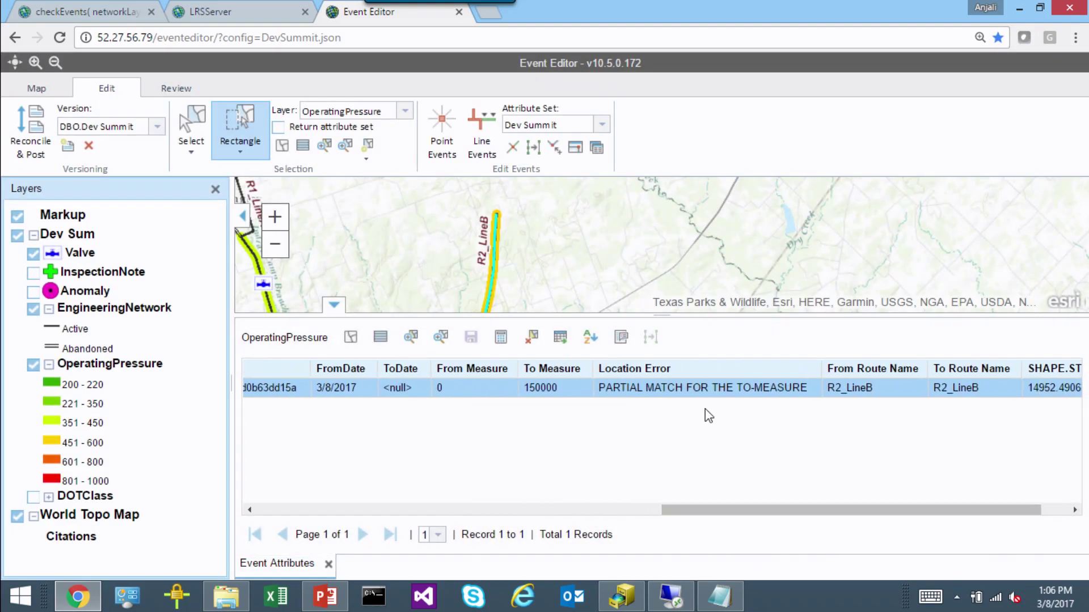
Step: Set the OperatingPressure event's To Measure back to 15000, save with the default options, and inspect its Location Error
click(644, 392)
click(565, 393)
click(558, 386)
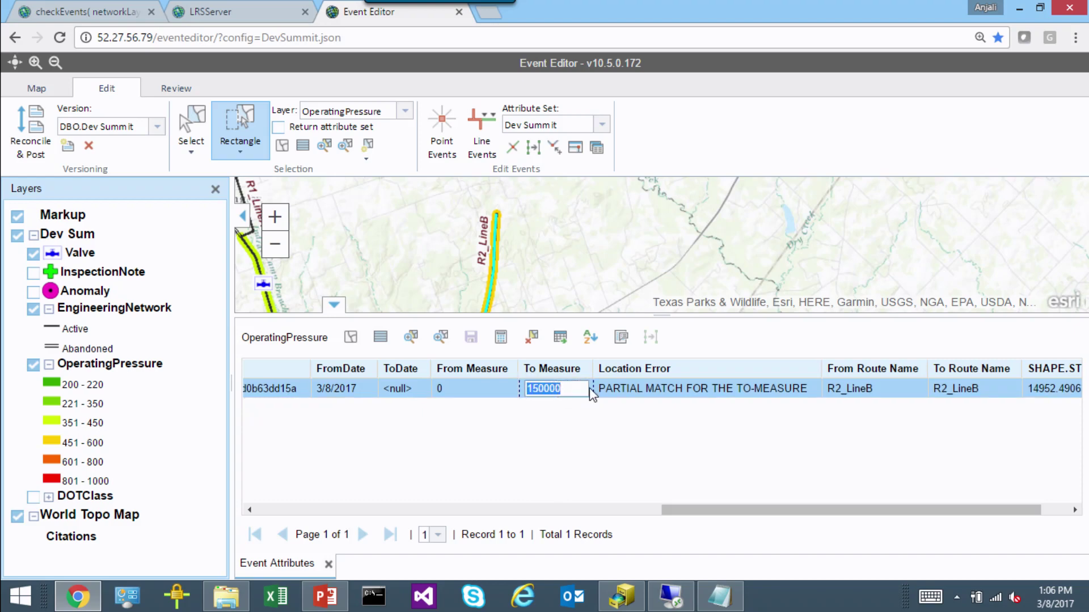
click(572, 389)
key(BackSpace)
click(471, 337)
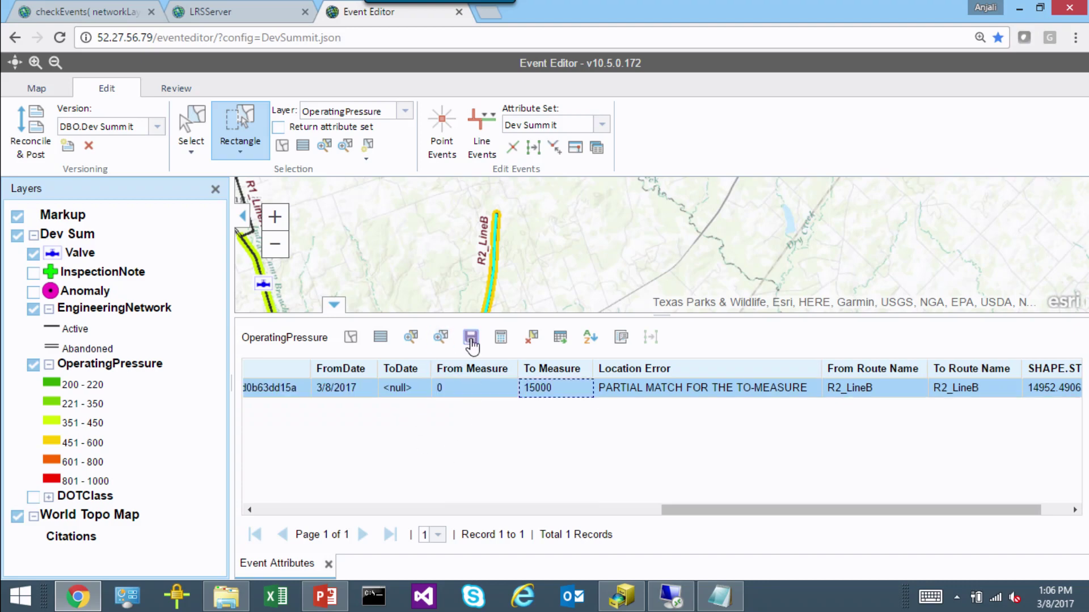
click(697, 367)
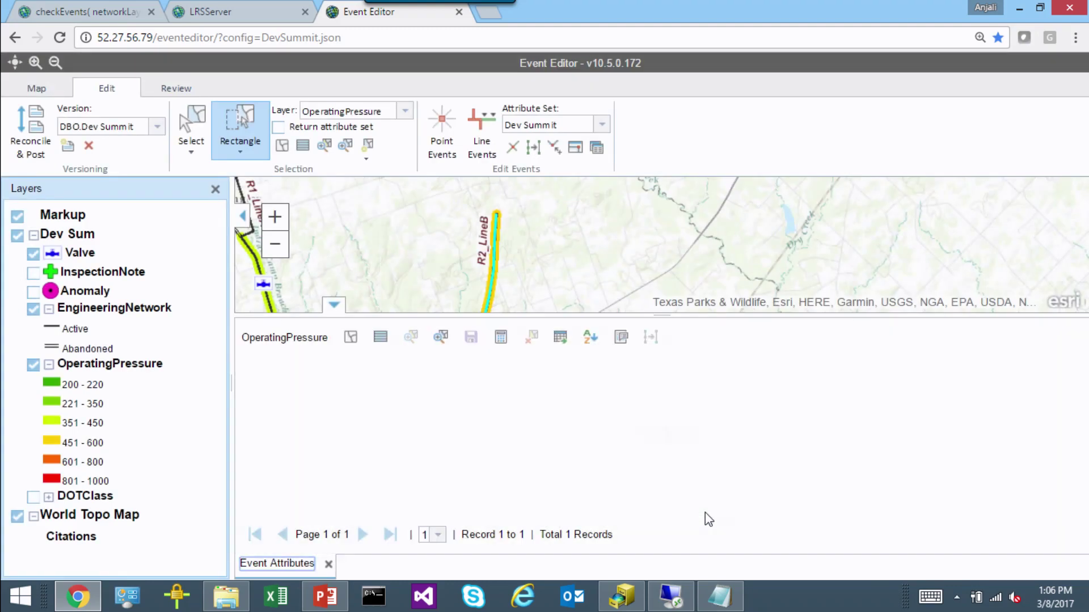
drag(656, 510, 1055, 511)
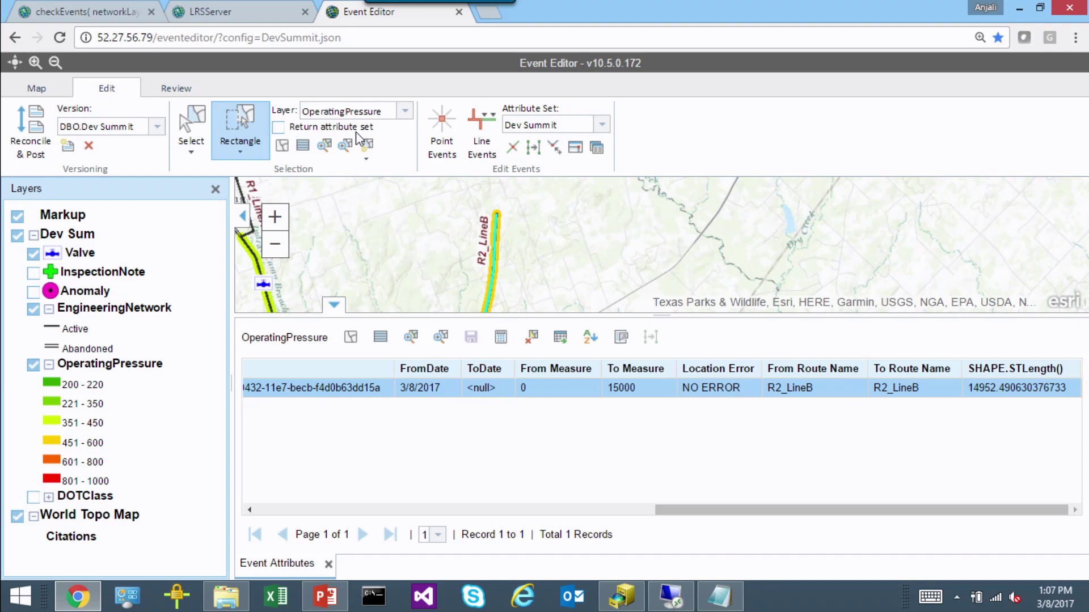
Step: Clear the Layers pane and attribute table from view, open Check Events on Route, and choose to check event layers in the Dev Summit attribute set
click(176, 90)
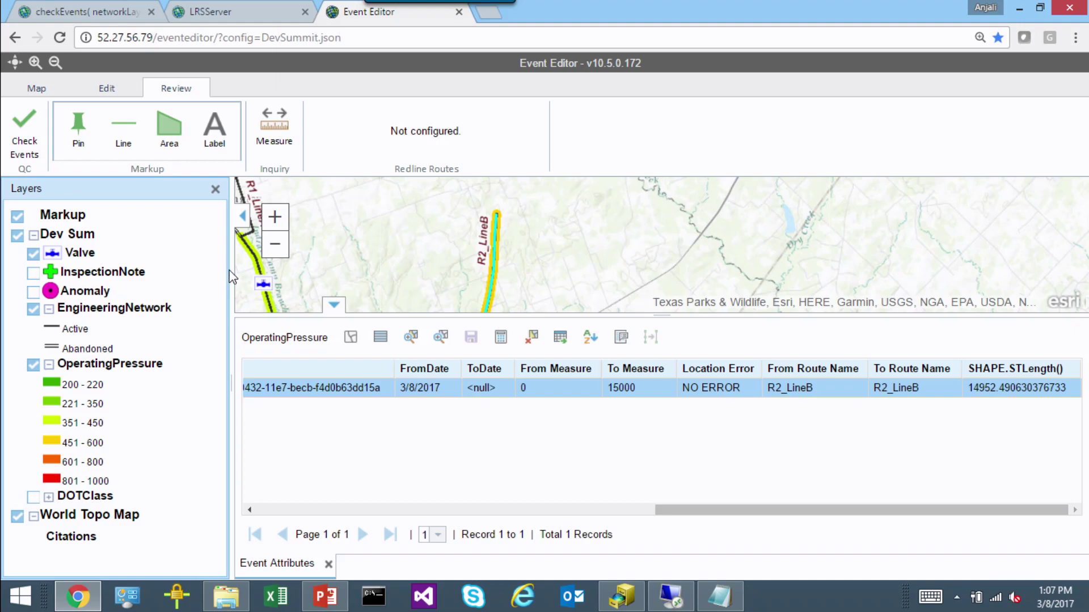
click(215, 189)
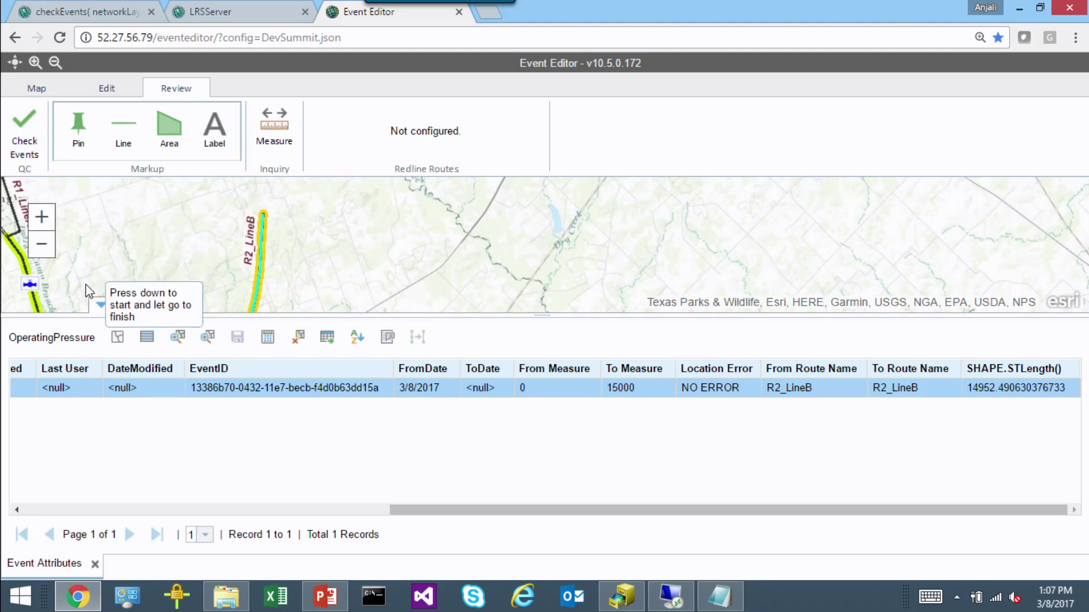
click(101, 305)
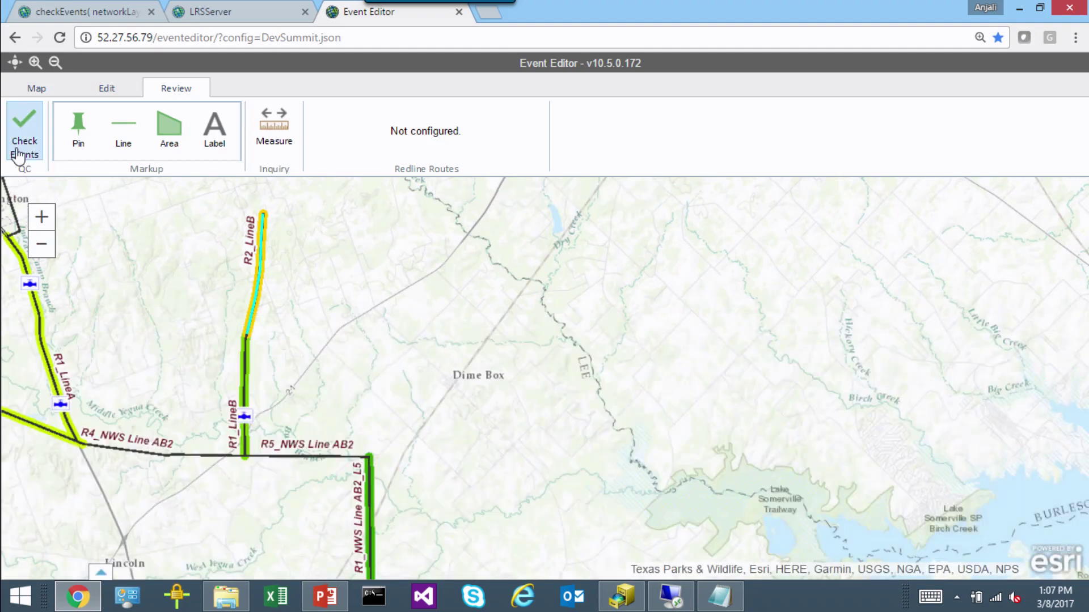
click(22, 149)
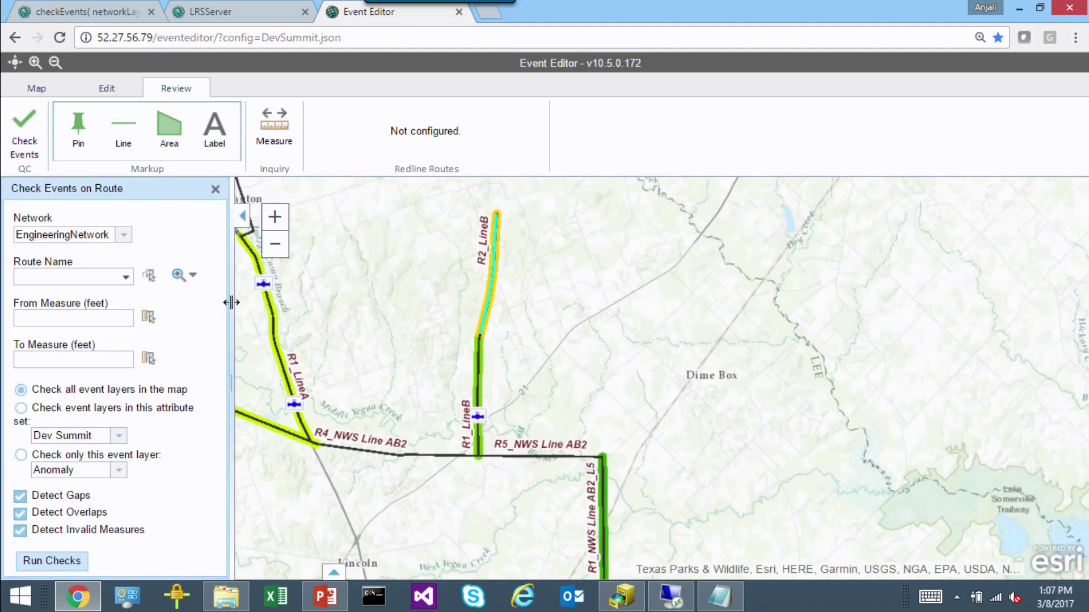
drag(231, 301, 340, 308)
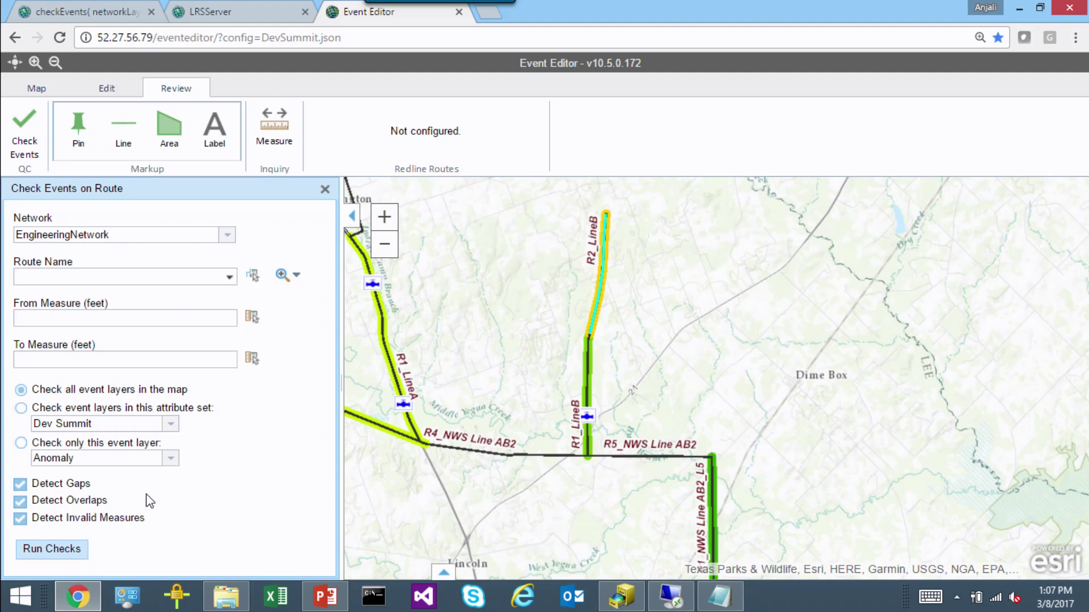
click(21, 408)
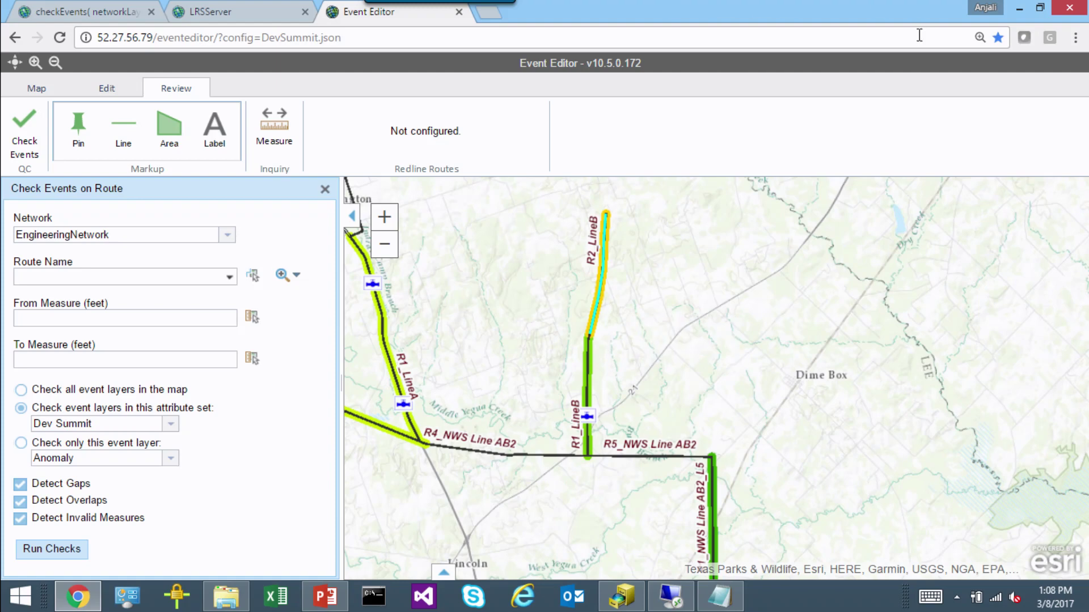
click(1023, 8)
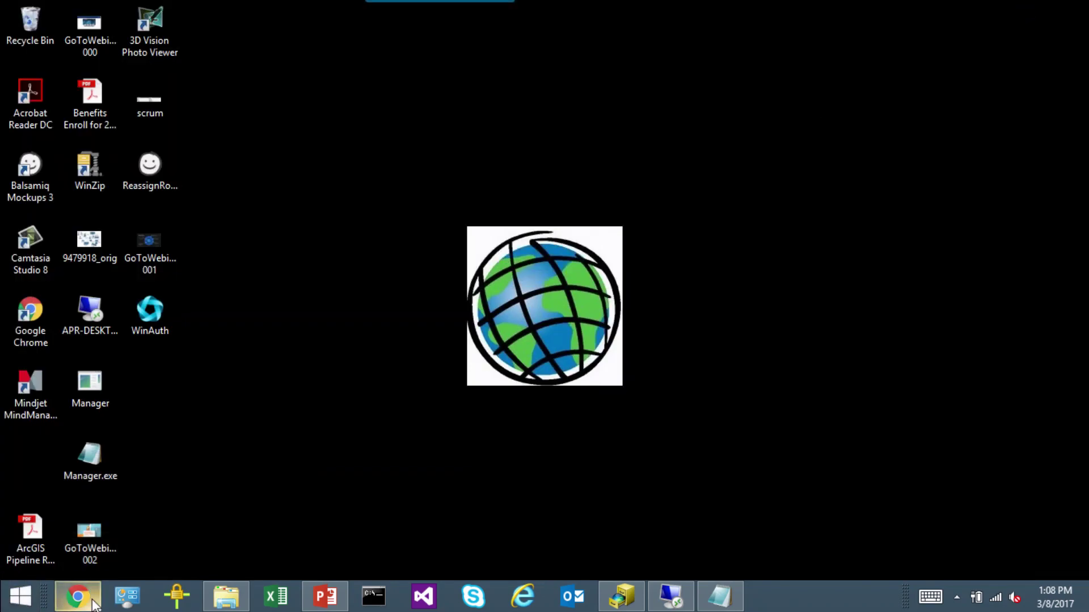
click(94, 606)
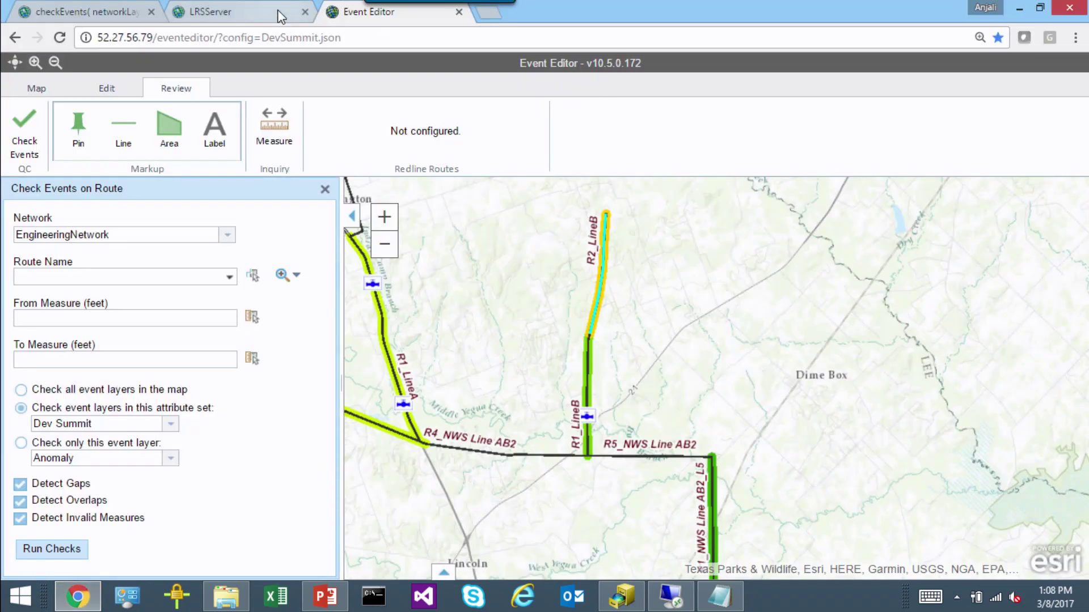
Step: Open the bookmarked ArcGIS Pipeline Referencing for Server site in a new browser tab and review its REST API overview
click(489, 12)
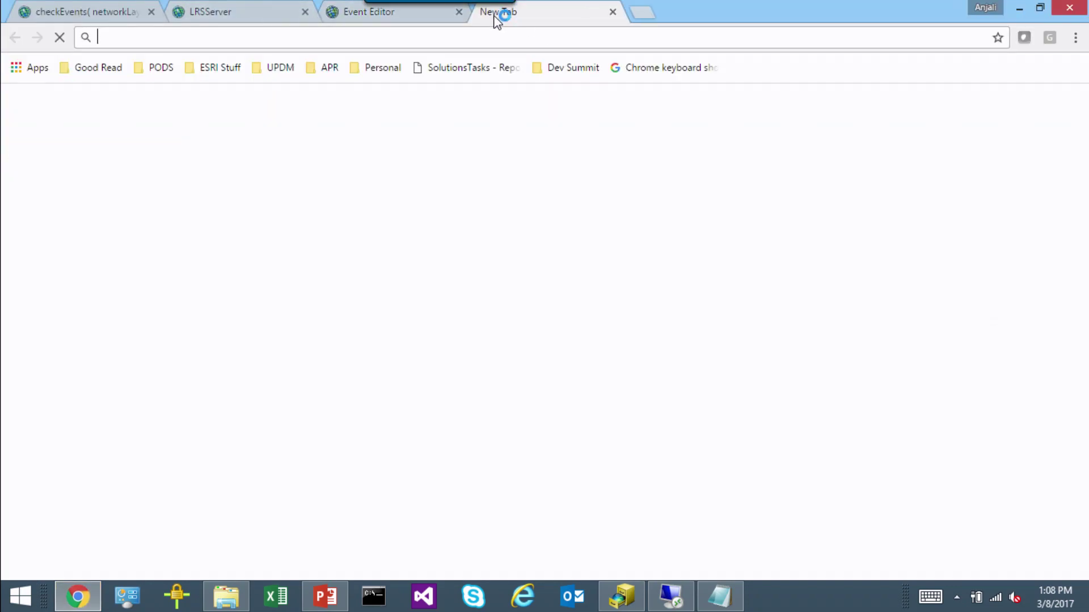
click(579, 69)
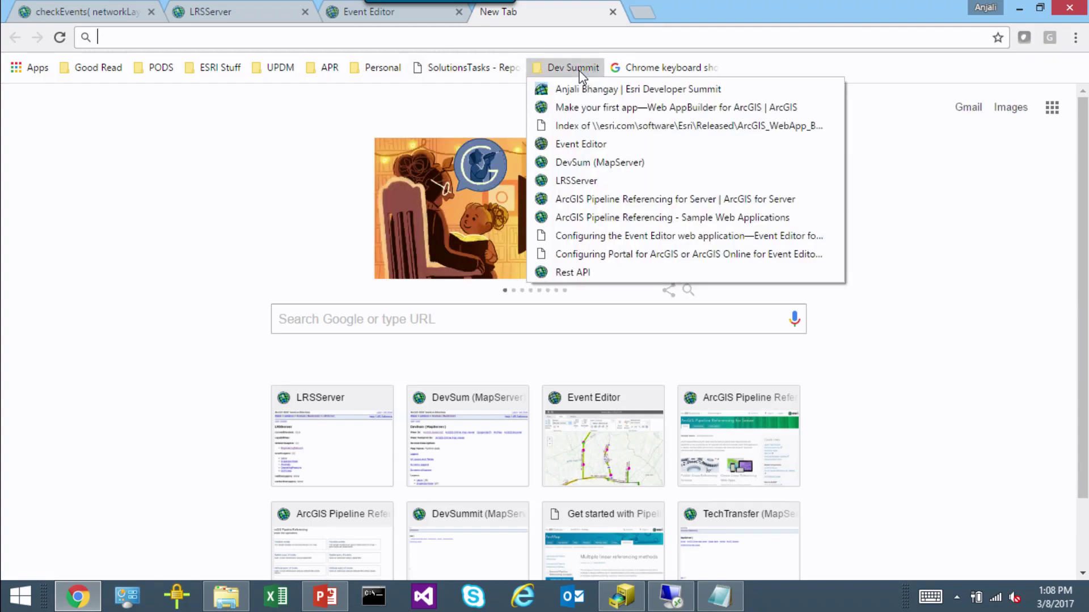
click(672, 199)
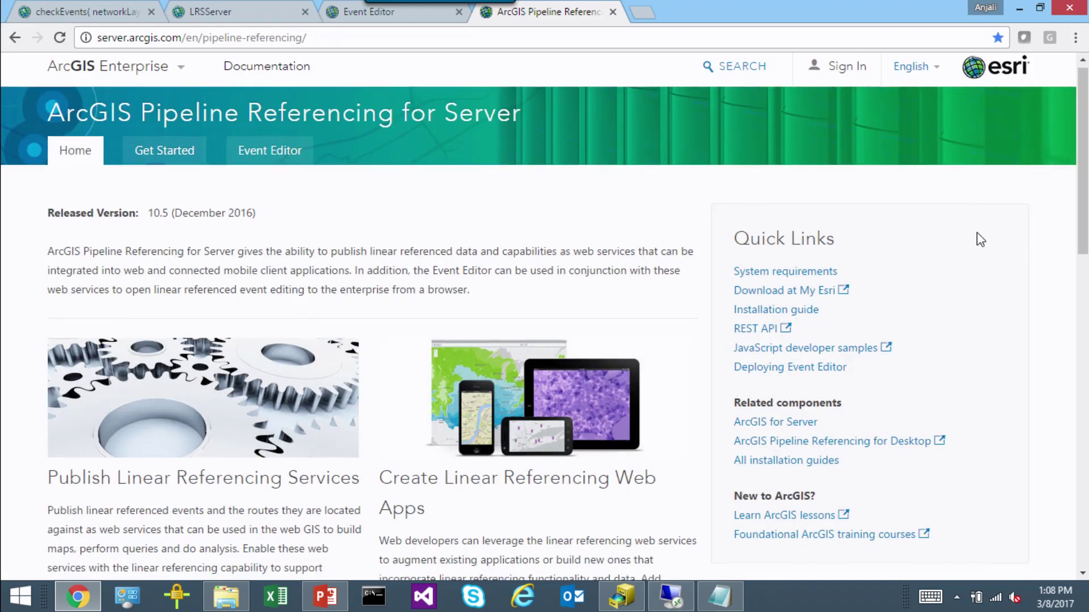
scroll(980, 237, down, 1)
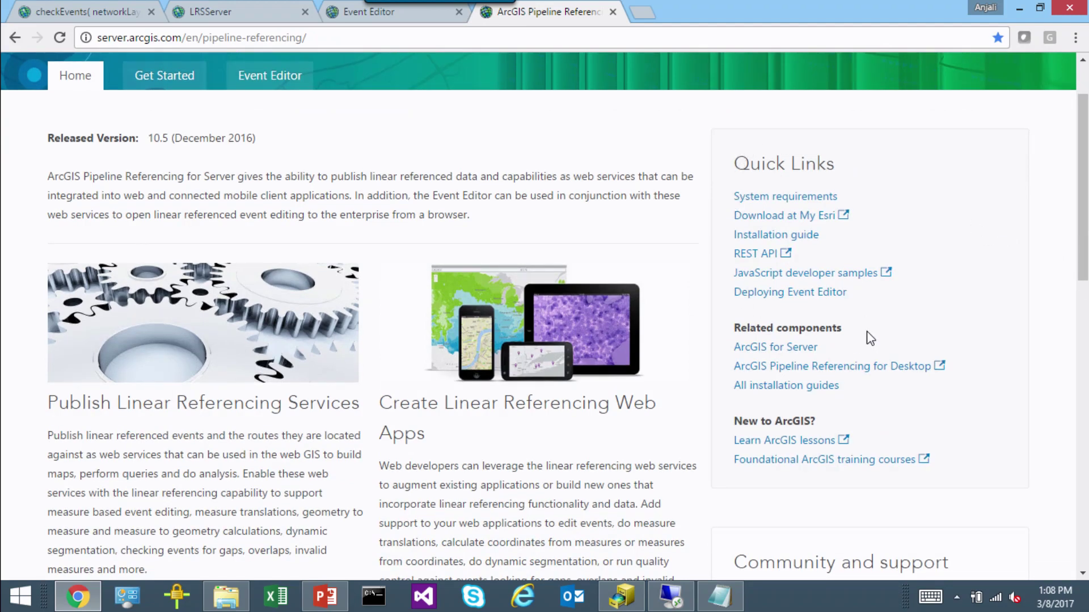
click(759, 253)
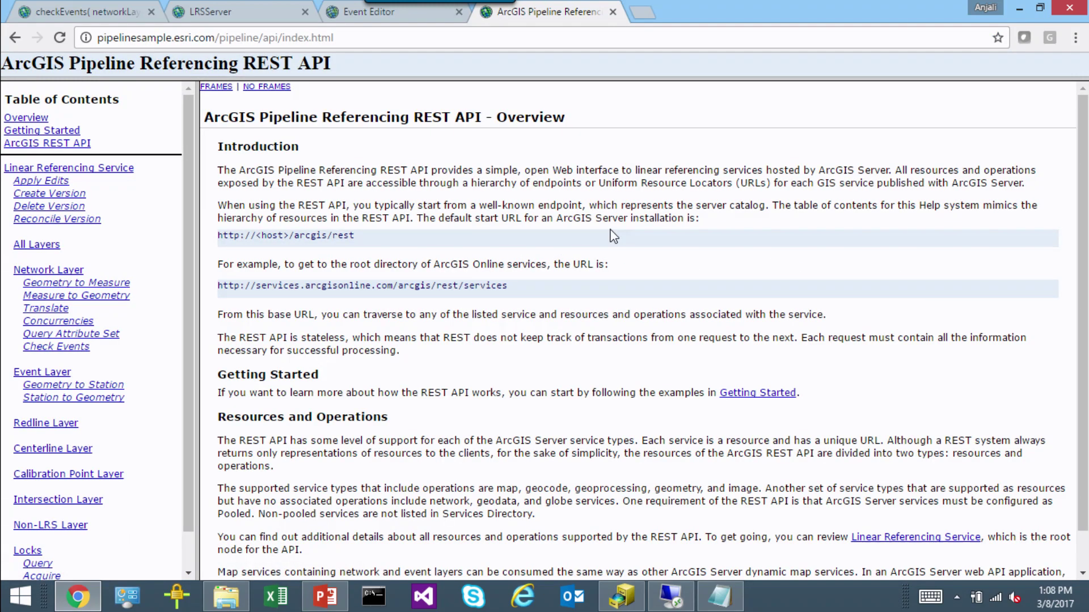
scroll(610, 231, down, 1)
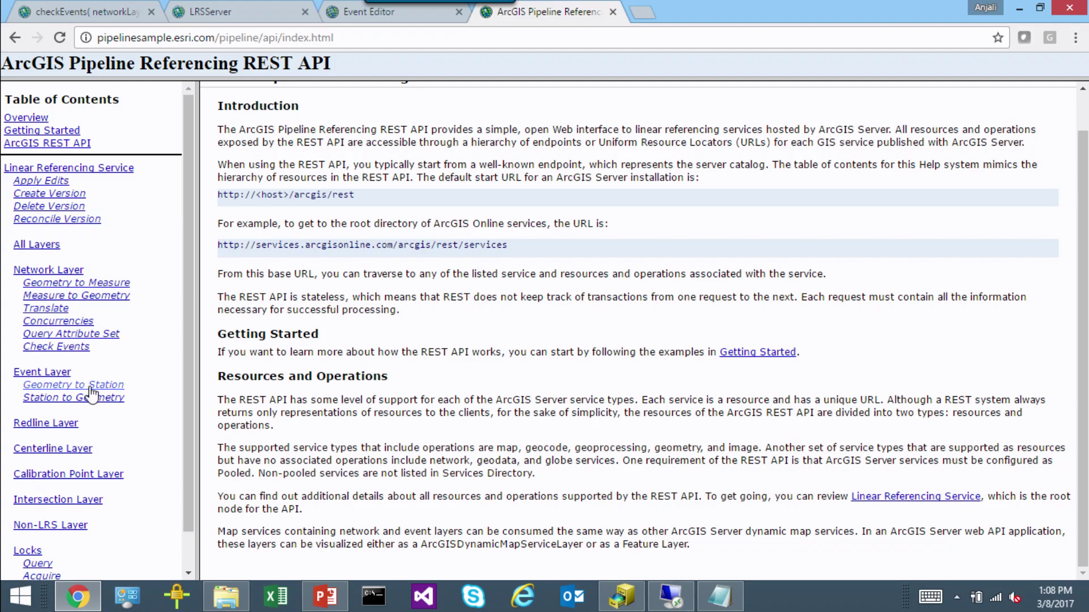
Step: Return to the product page, browse the JavaScript developer samples, and open the Convert measure to geometry sample
click(16, 40)
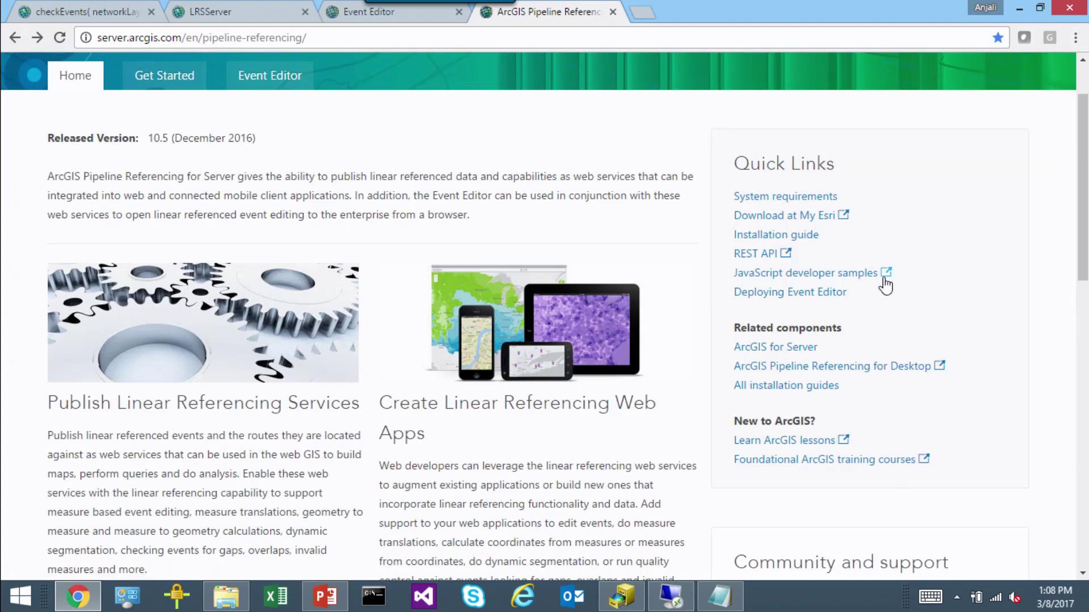
click(847, 275)
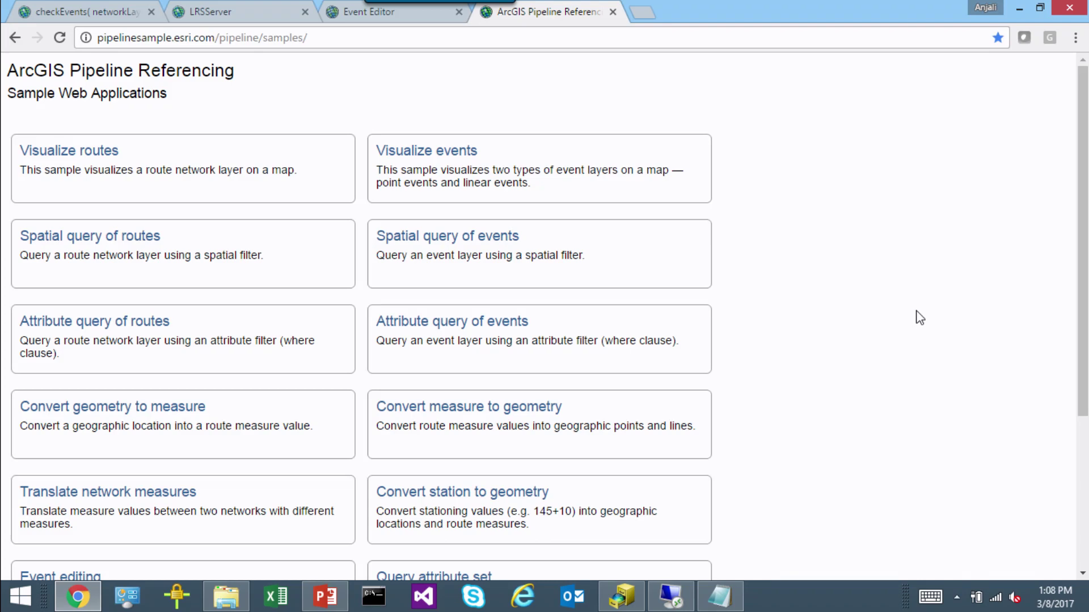
scroll(918, 318, down, 3)
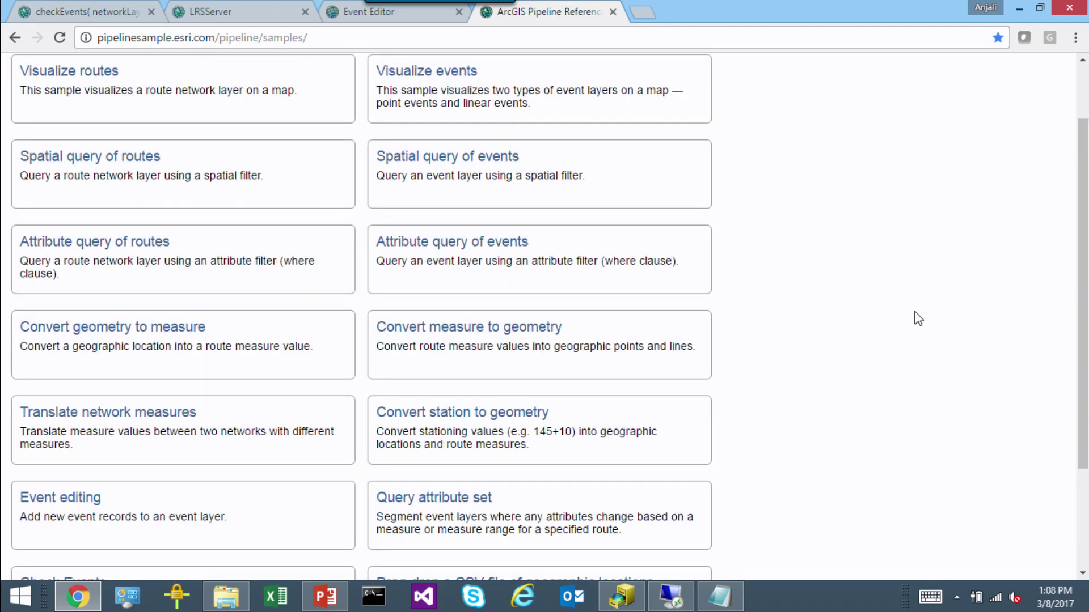
click(506, 333)
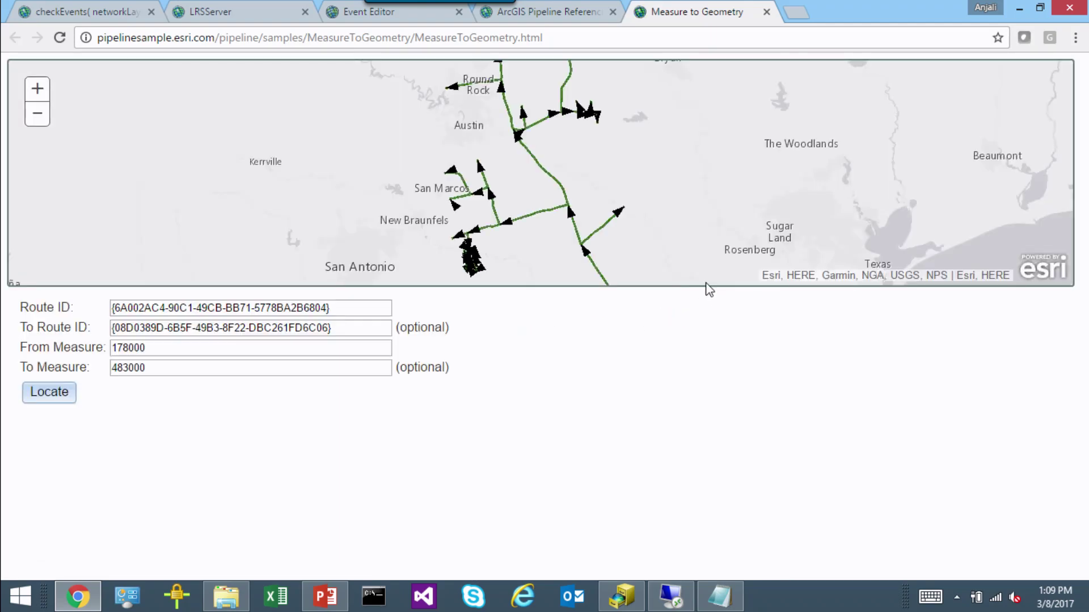
Step: Go back from the samples list to the product page, review the Deploying Event Editor guide, and return to the product page
click(566, 12)
click(15, 37)
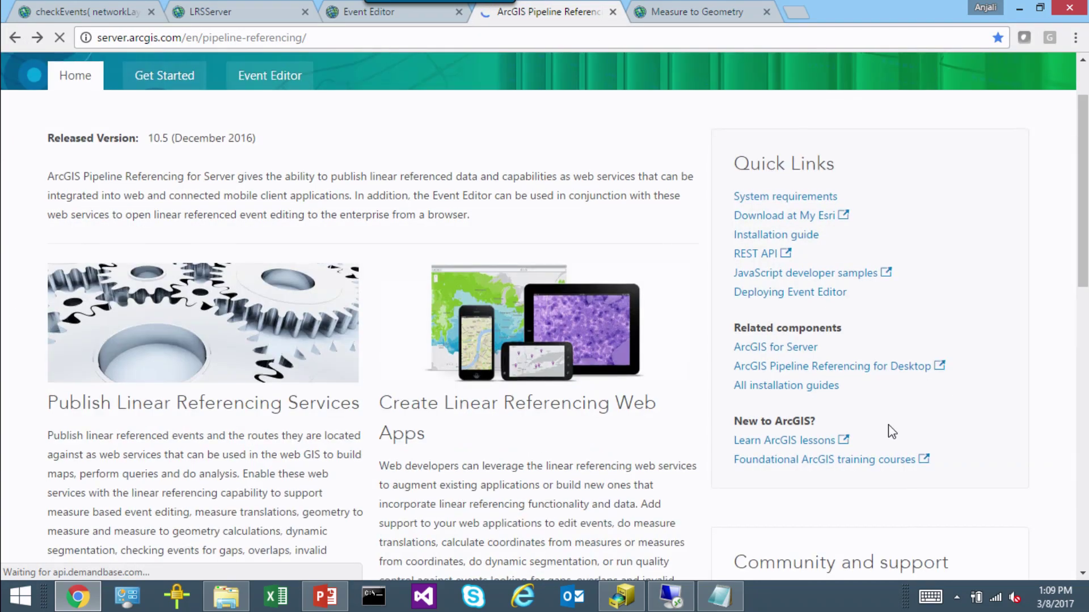
click(796, 296)
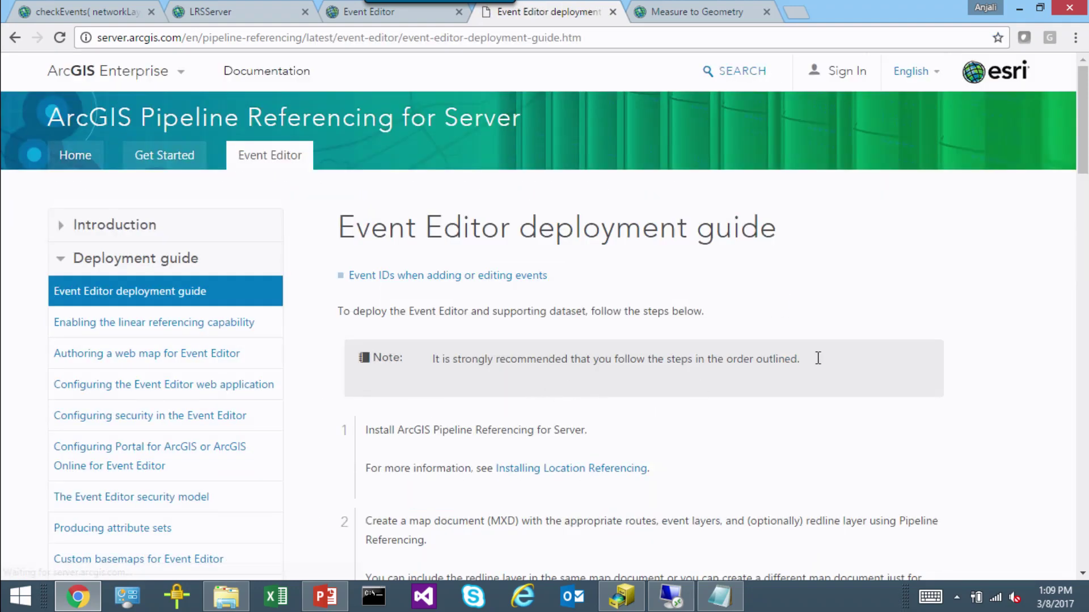
drag(1083, 170, 1083, 234)
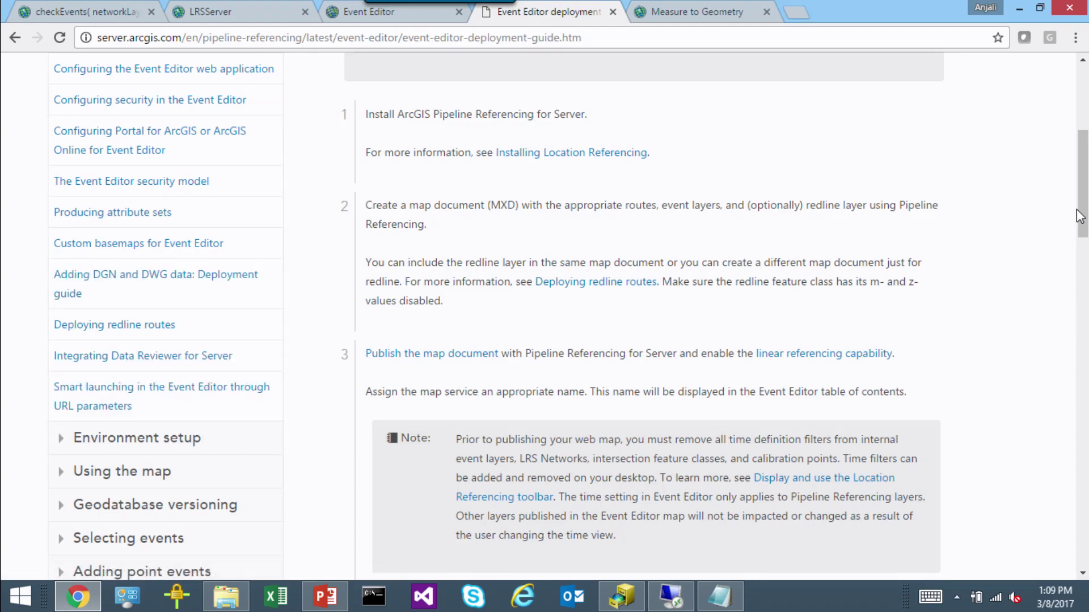
drag(1082, 184, 1083, 120)
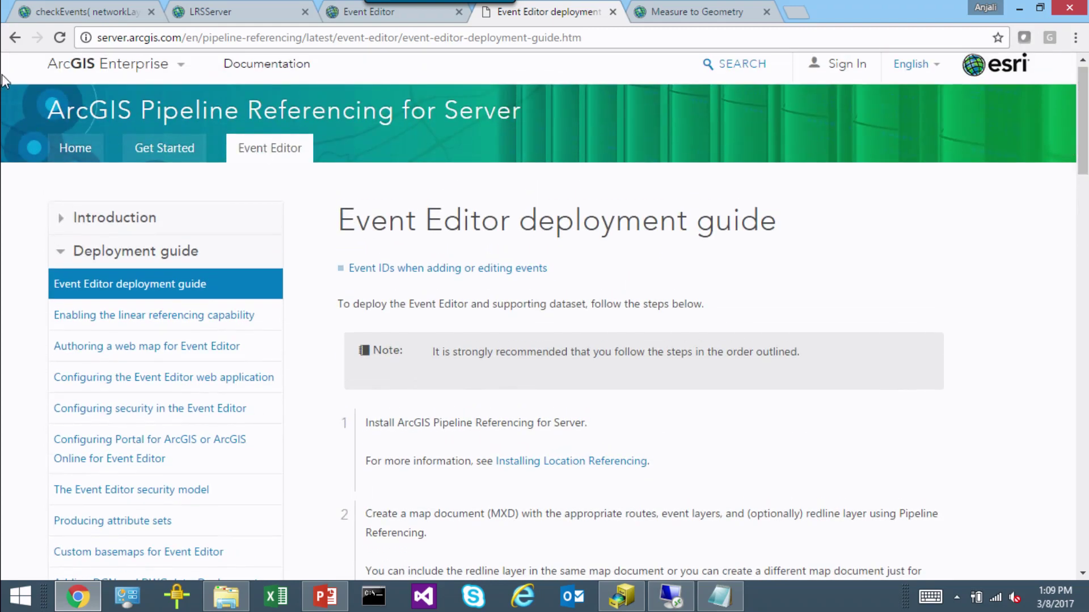
click(13, 39)
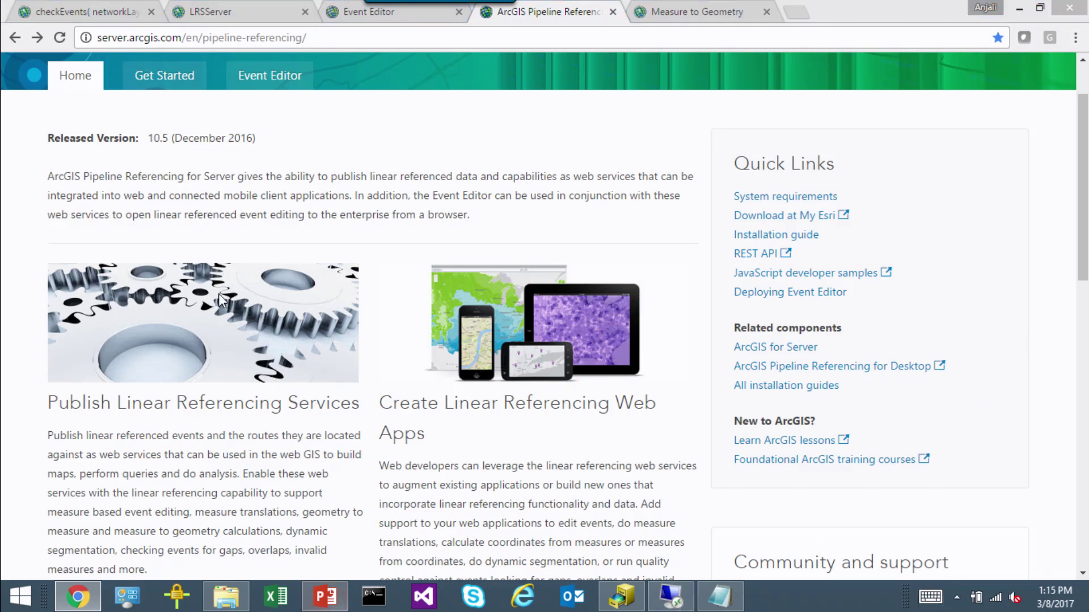
Step: Switch to the PowerPoint presentation and start the slide show from slide 19, the survey slide
click(325, 597)
click(59, 497)
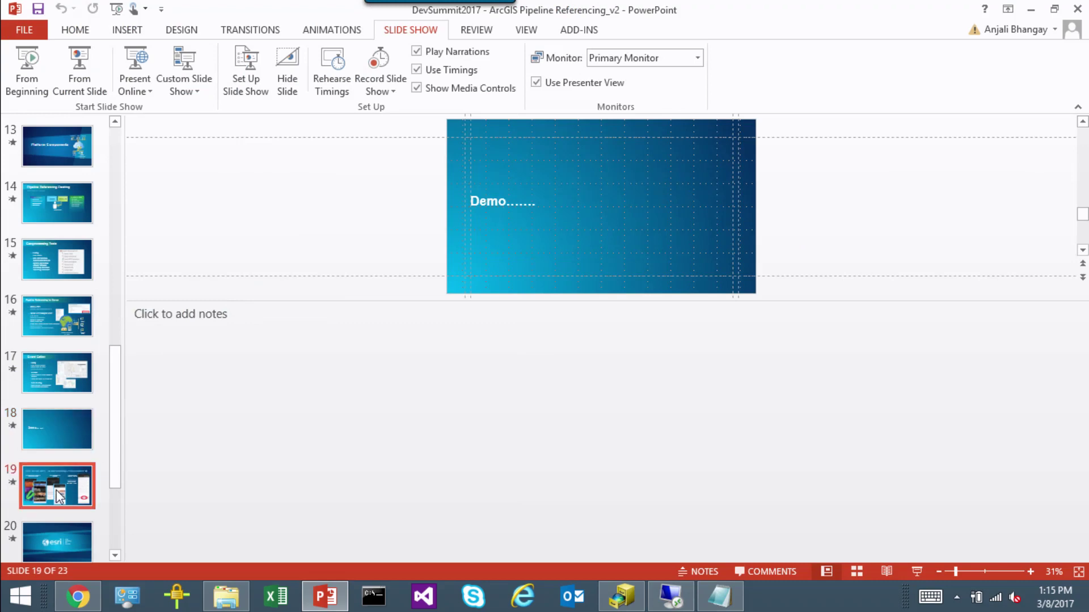
click(79, 73)
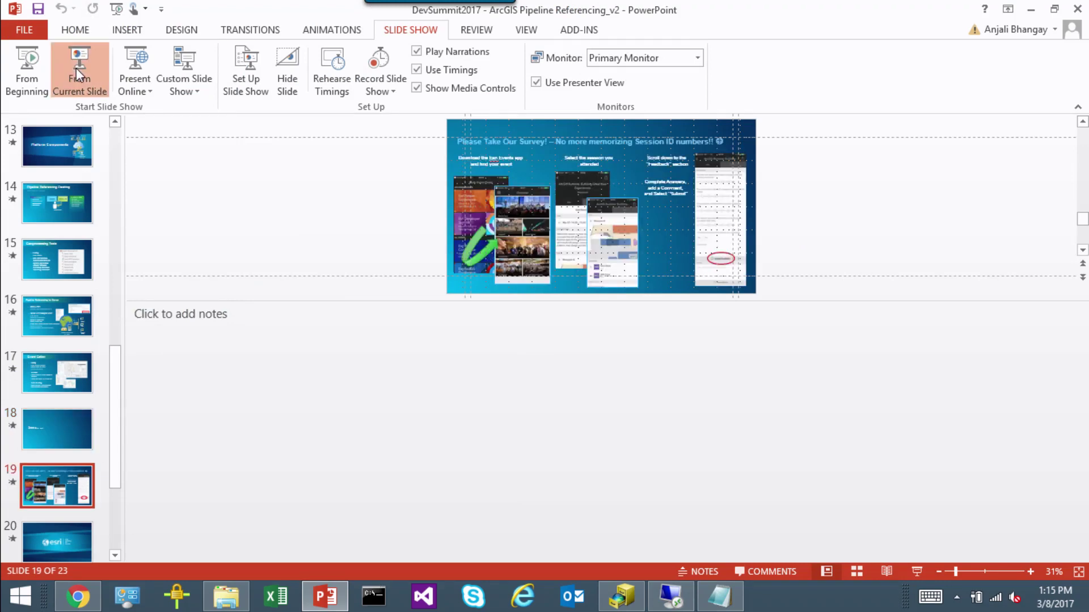